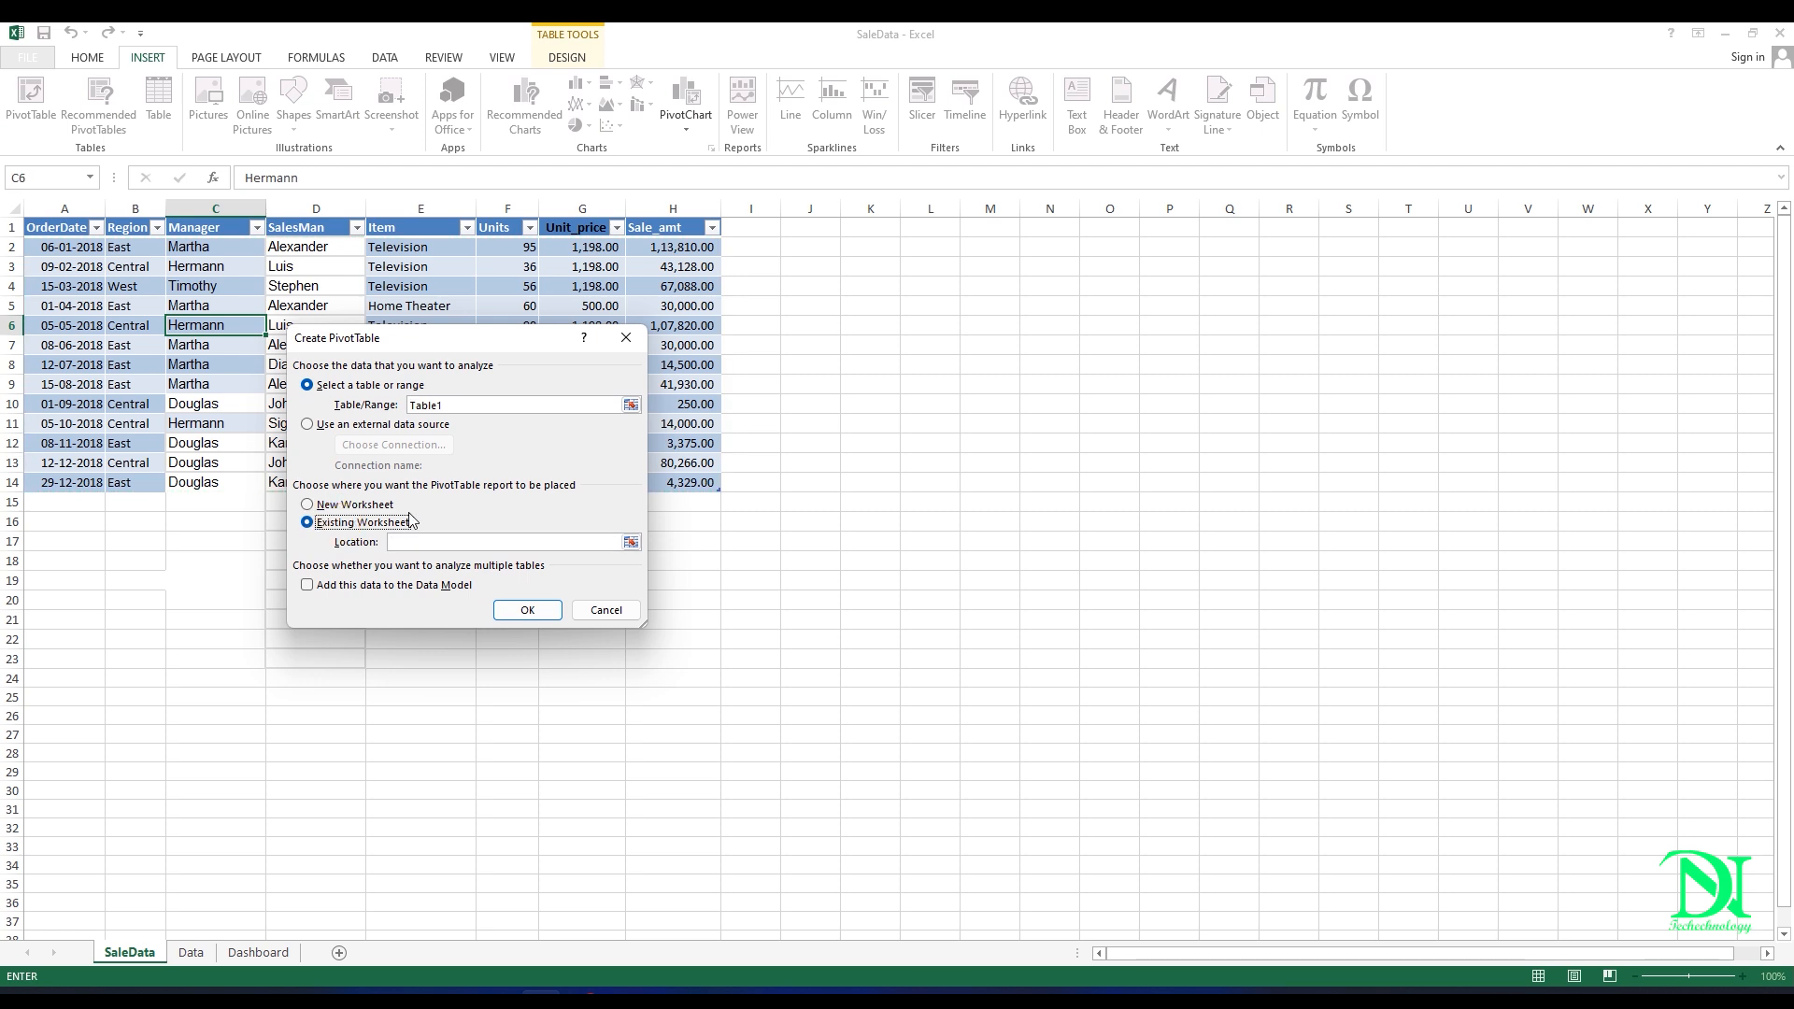
Step: Create the PivotTable from Table1 at cell A1 of the Data sheet, with OrderDate as rows and Sale_amt as summed values
click(192, 955)
click(62, 227)
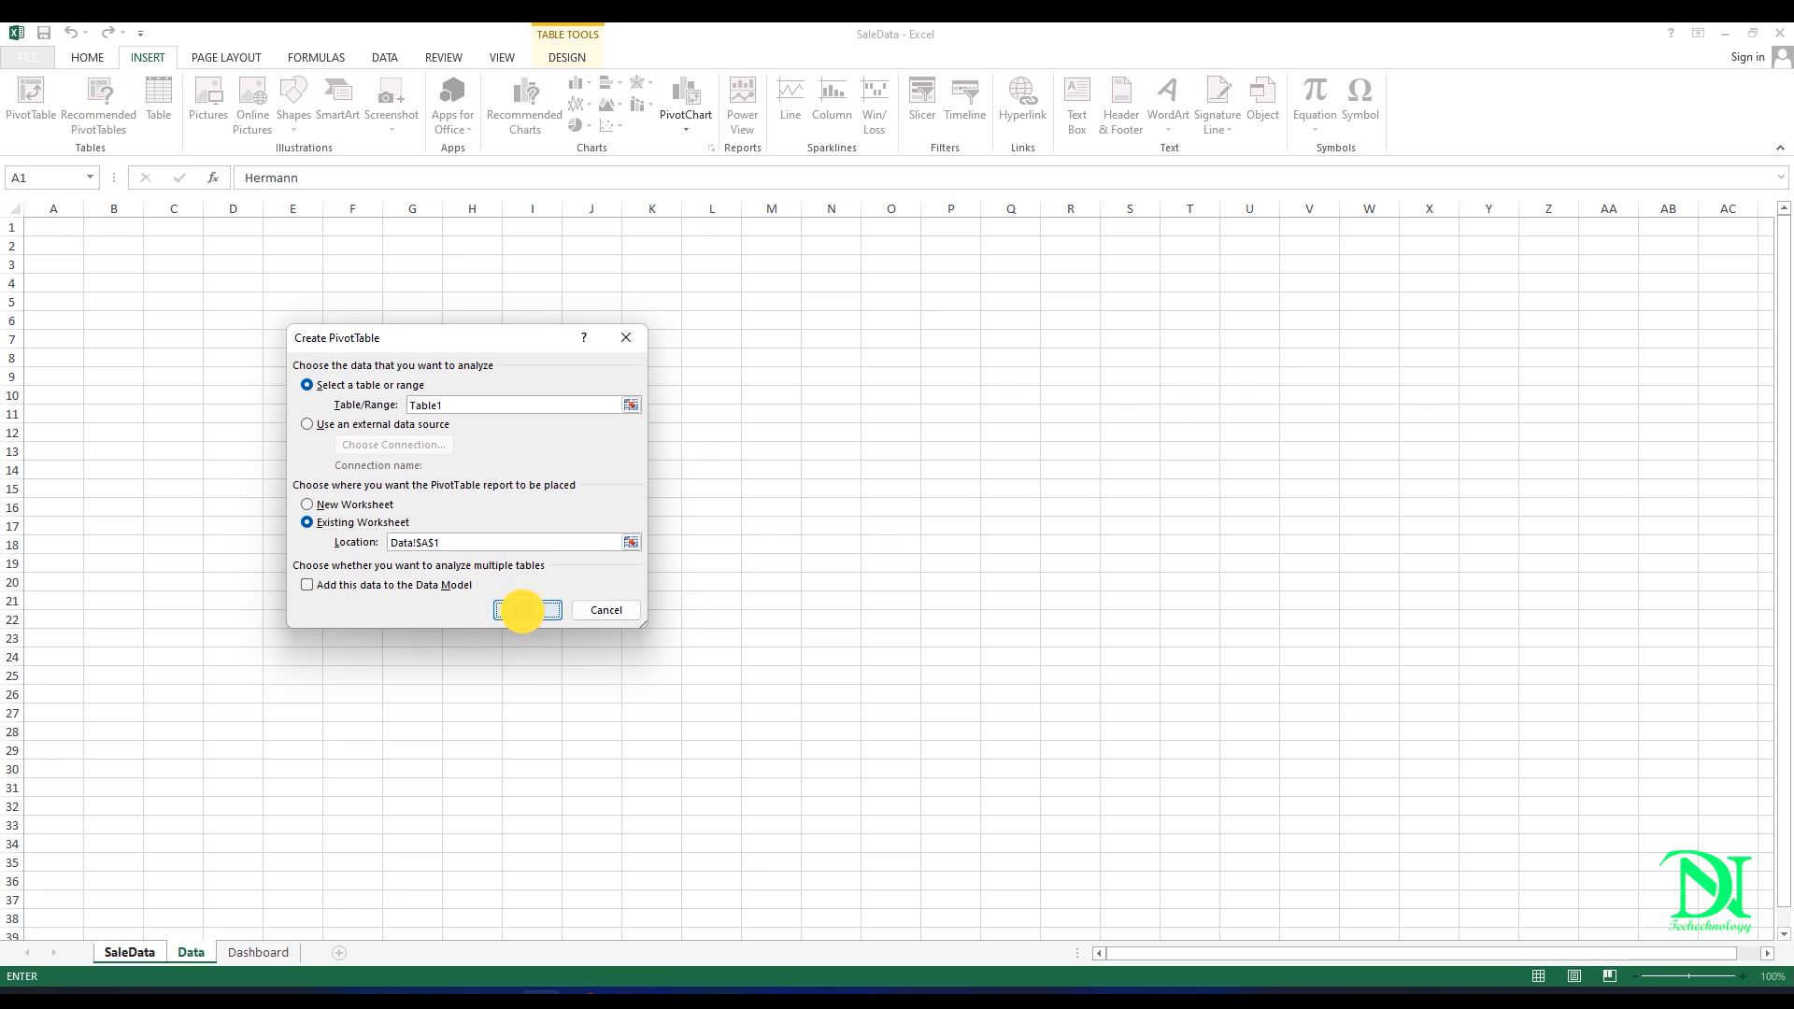
click(526, 613)
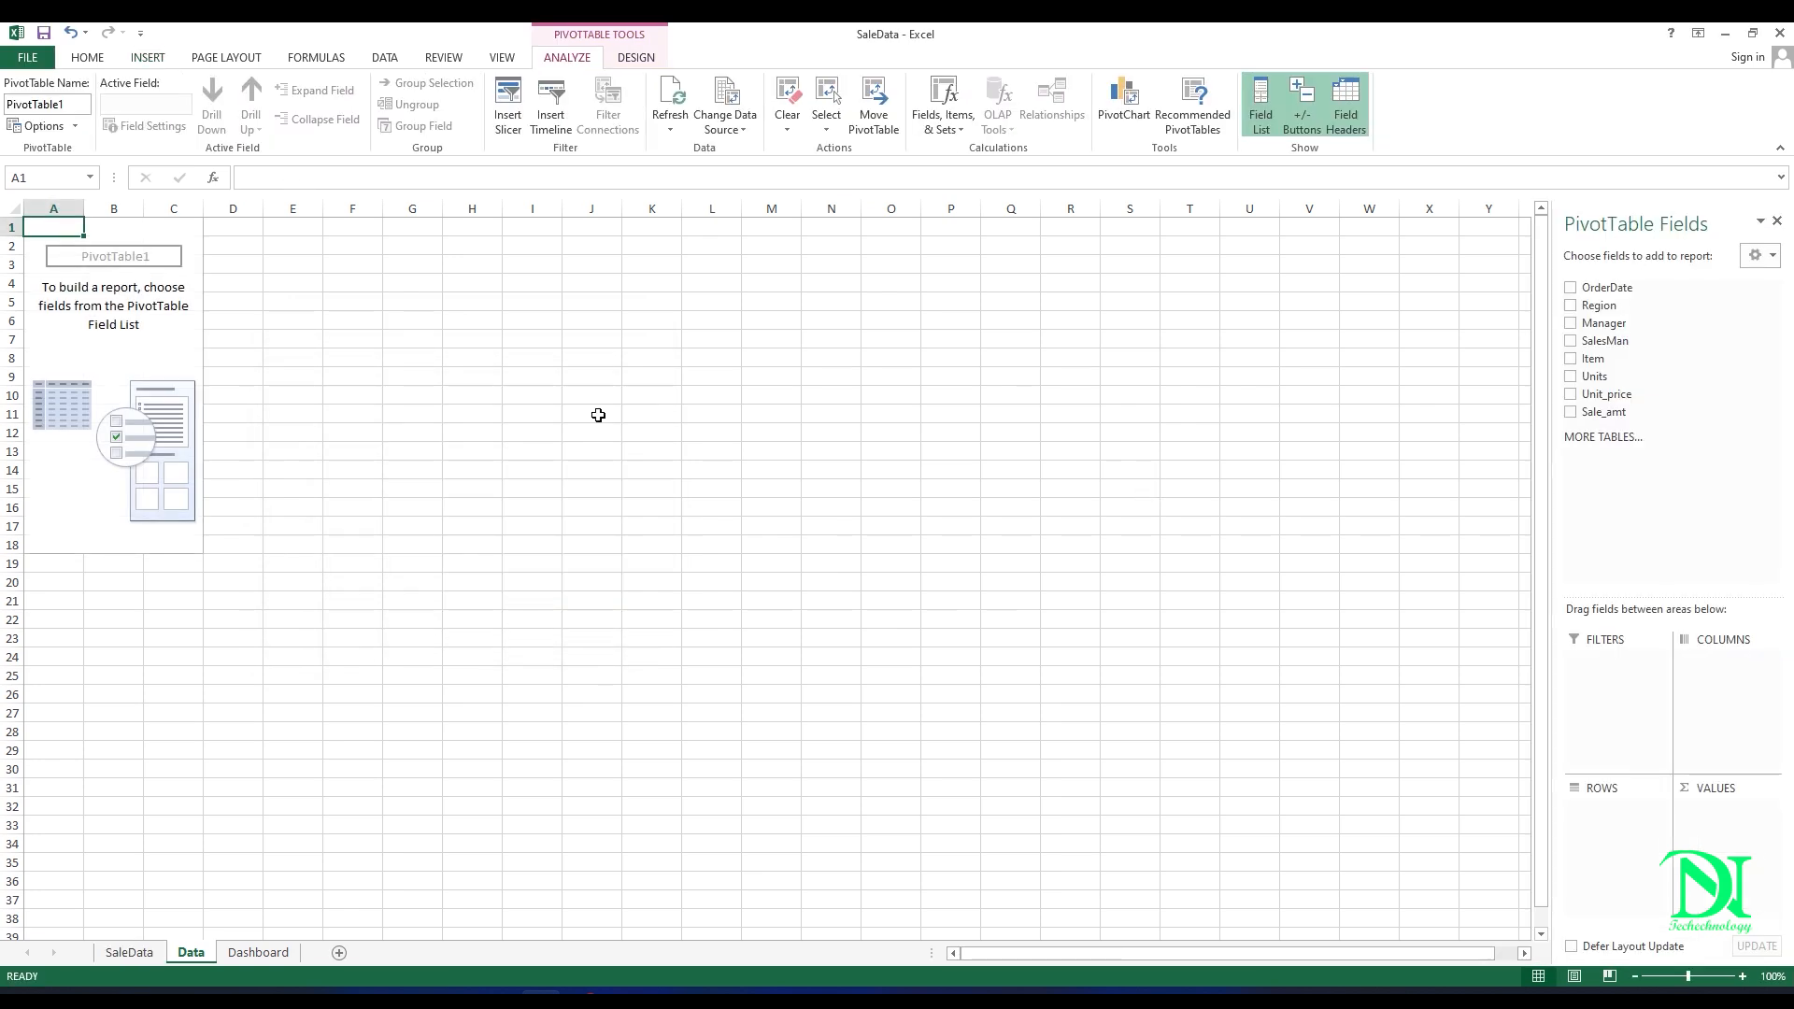
drag(1607, 287, 1633, 828)
drag(1603, 411, 1724, 836)
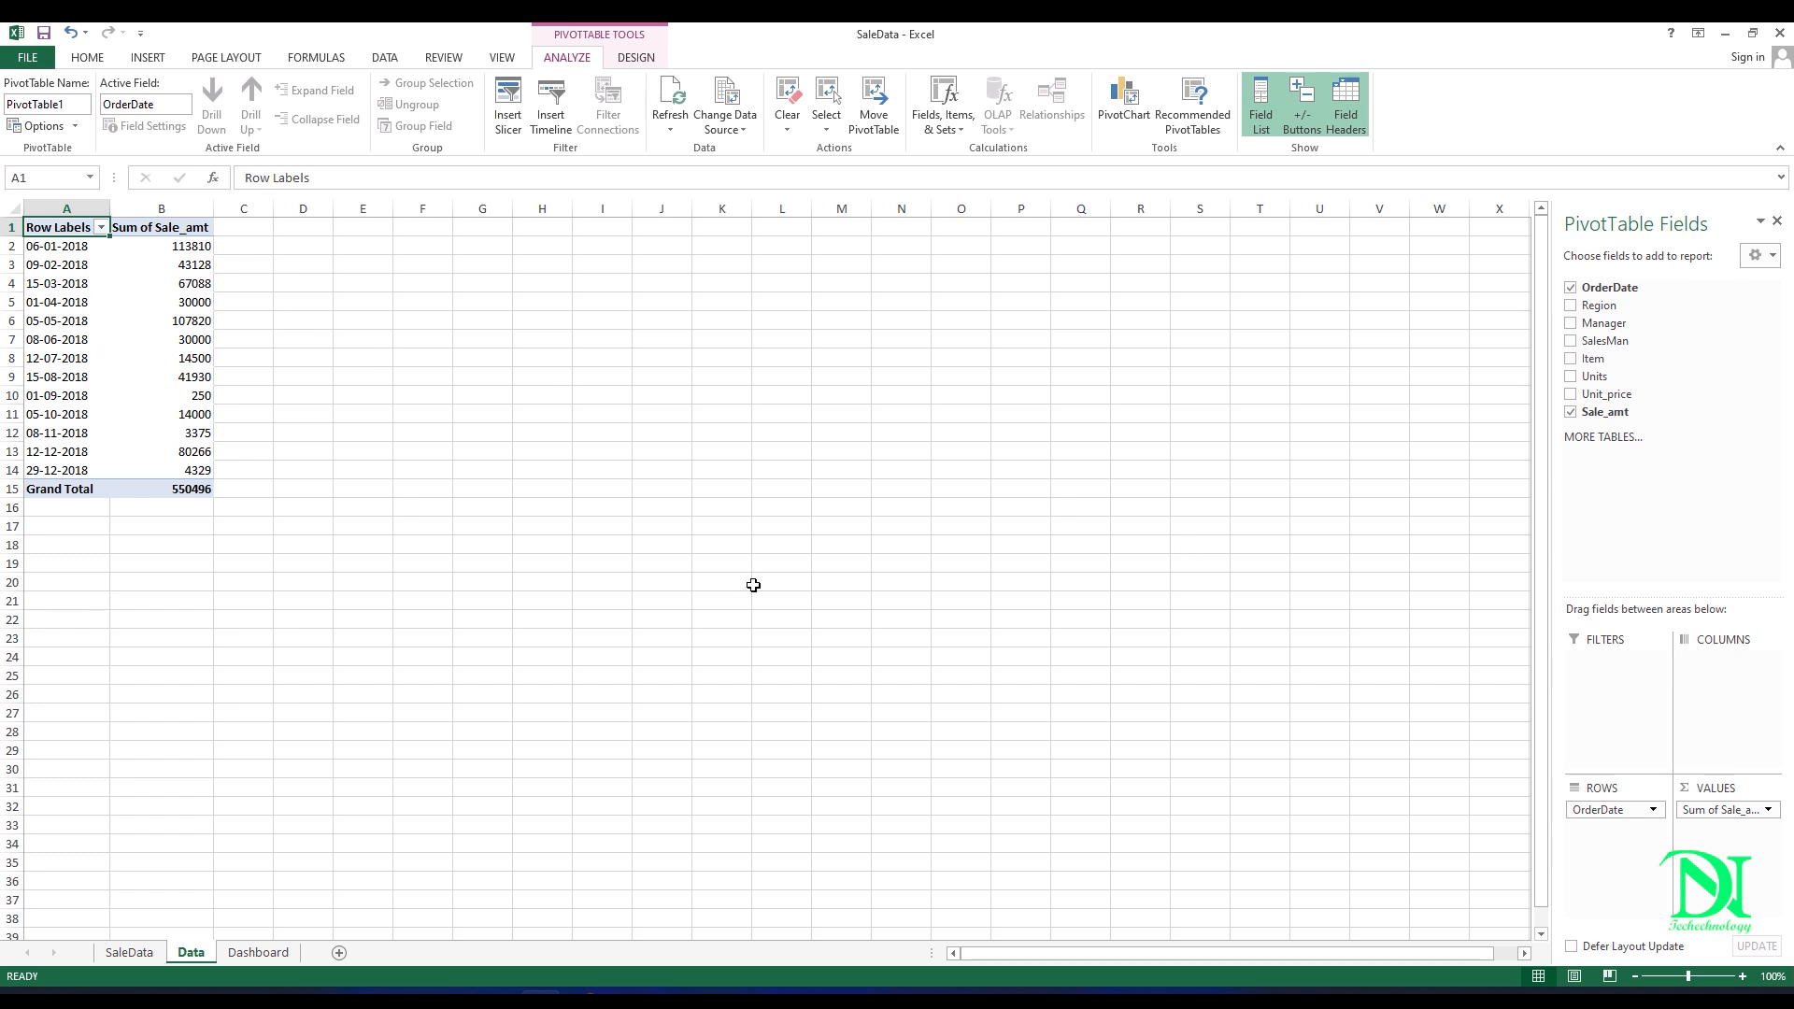
Step: Set the OrderDate row field's subtotals to Custom and its number format to the custom code mmmm
click(1600, 811)
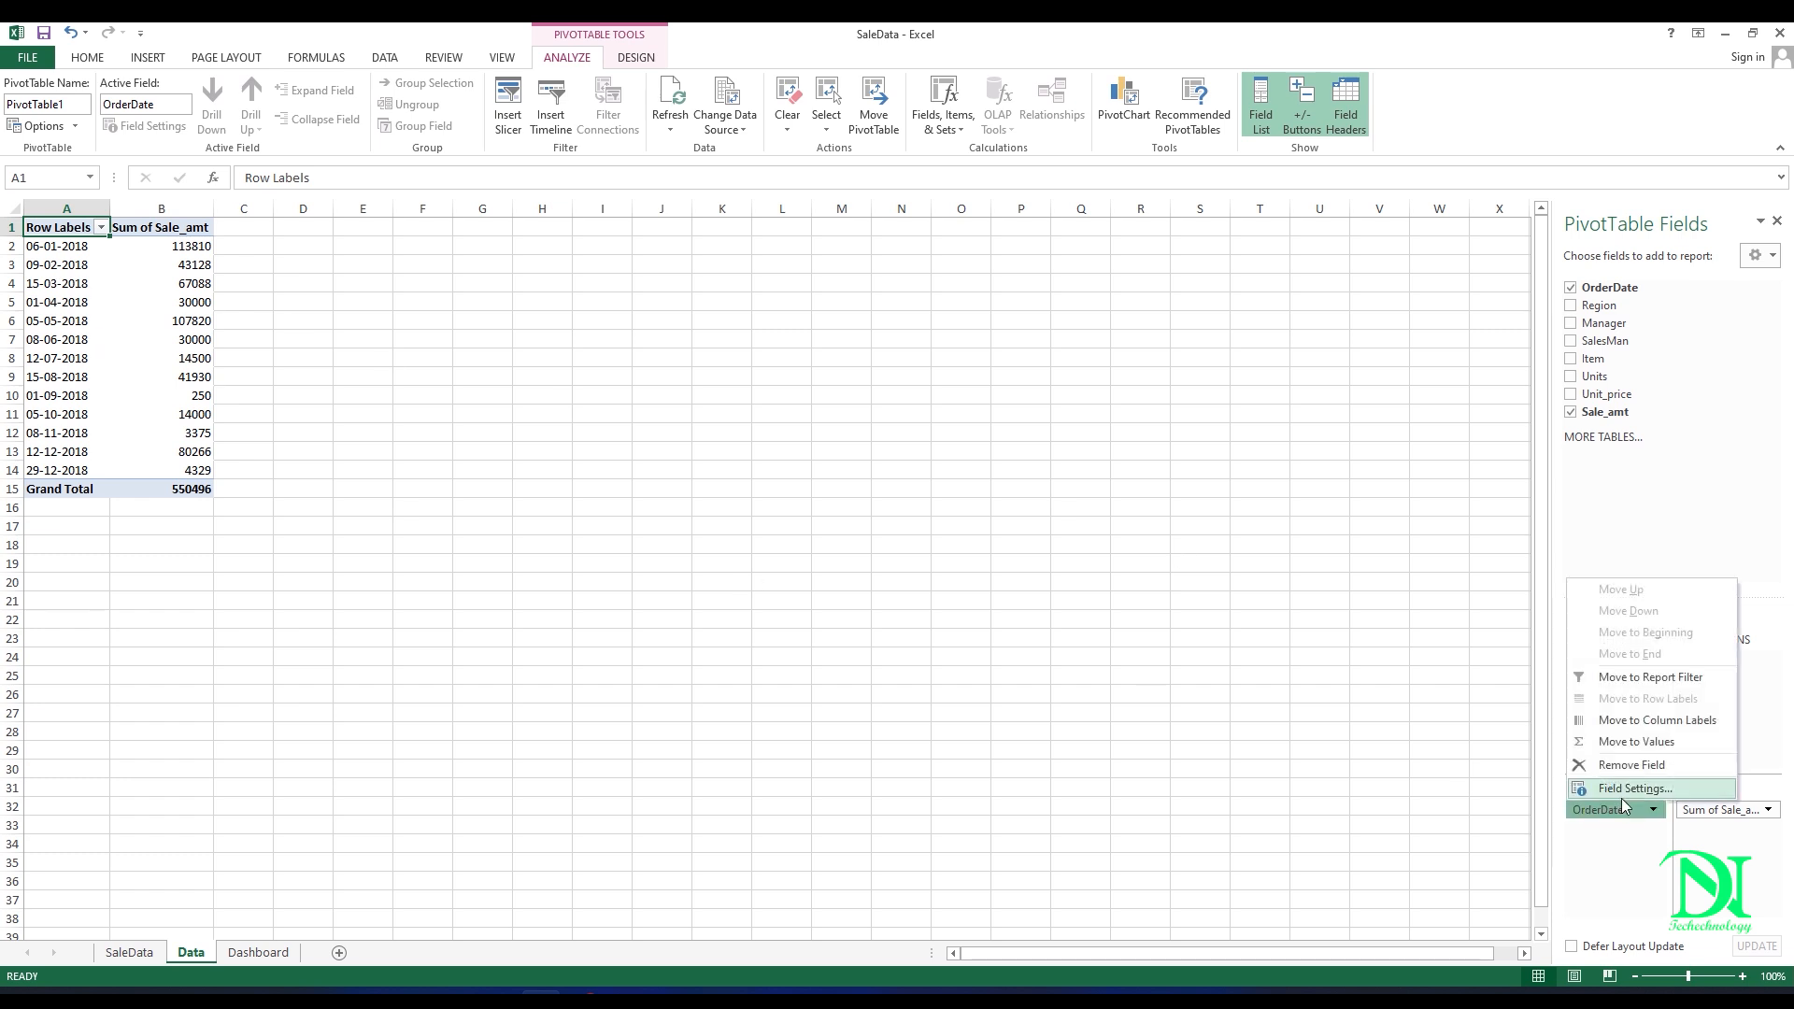
click(1626, 792)
click(320, 456)
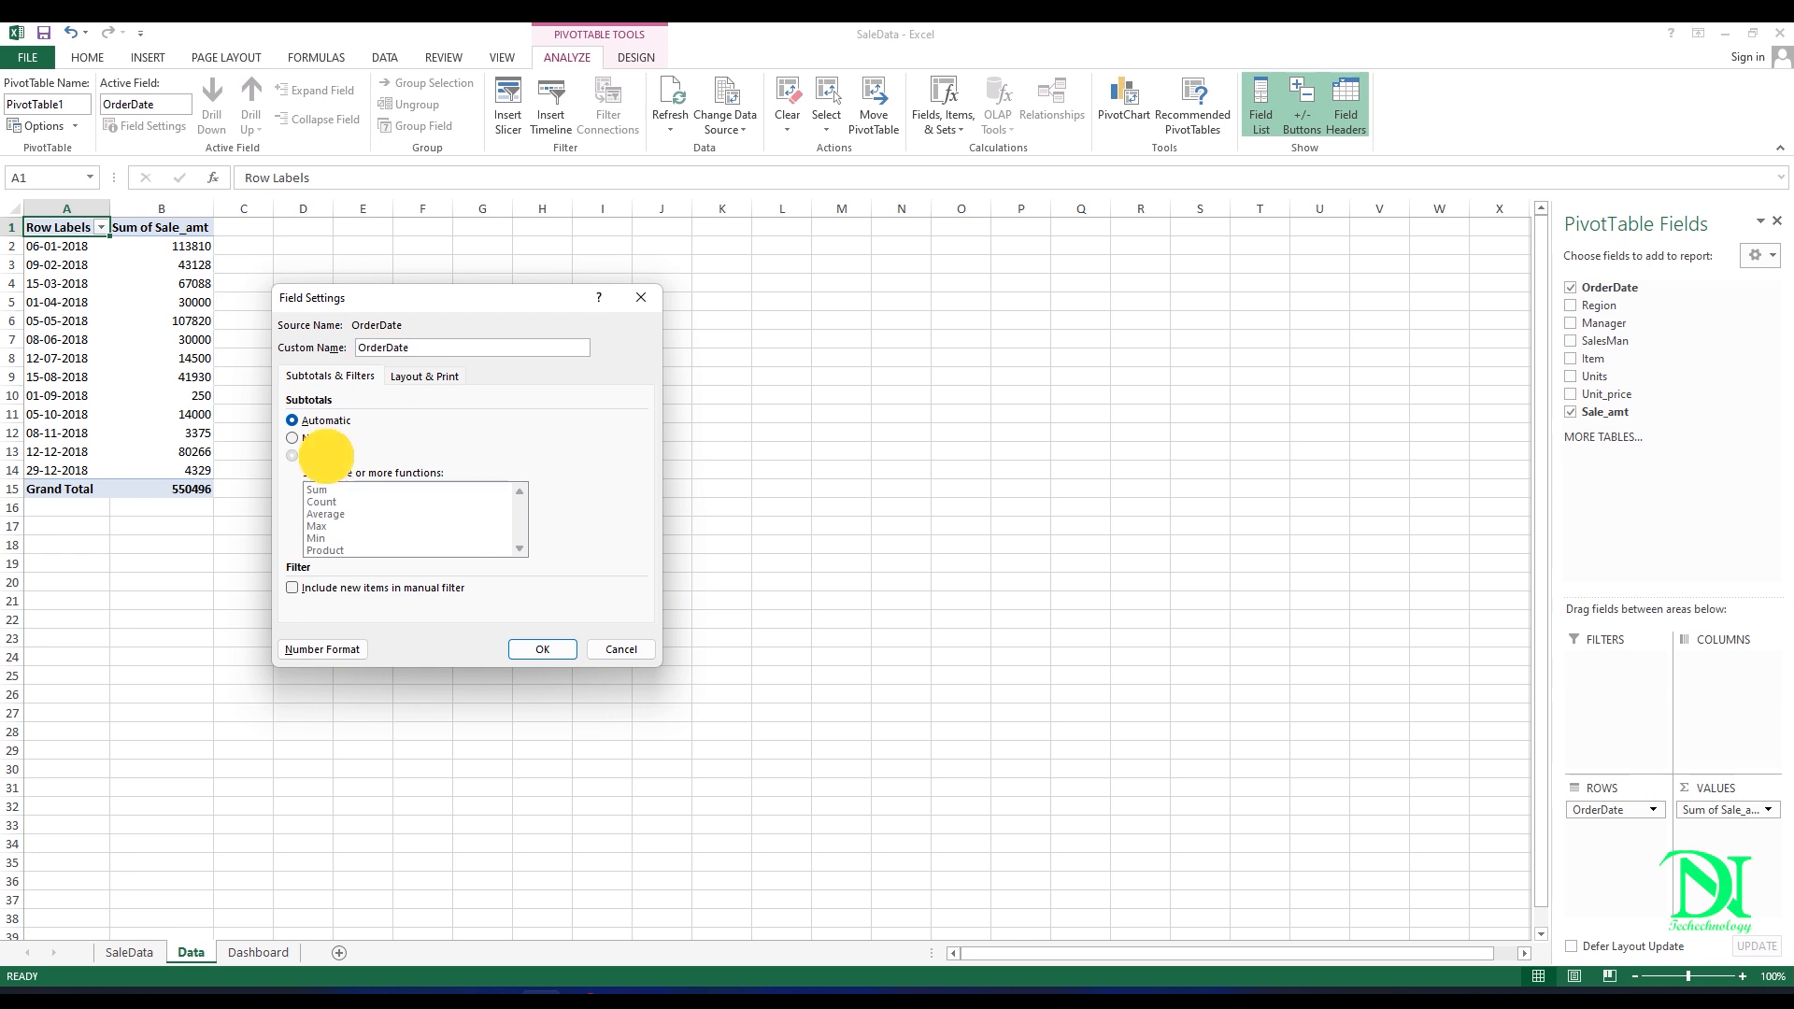
click(326, 651)
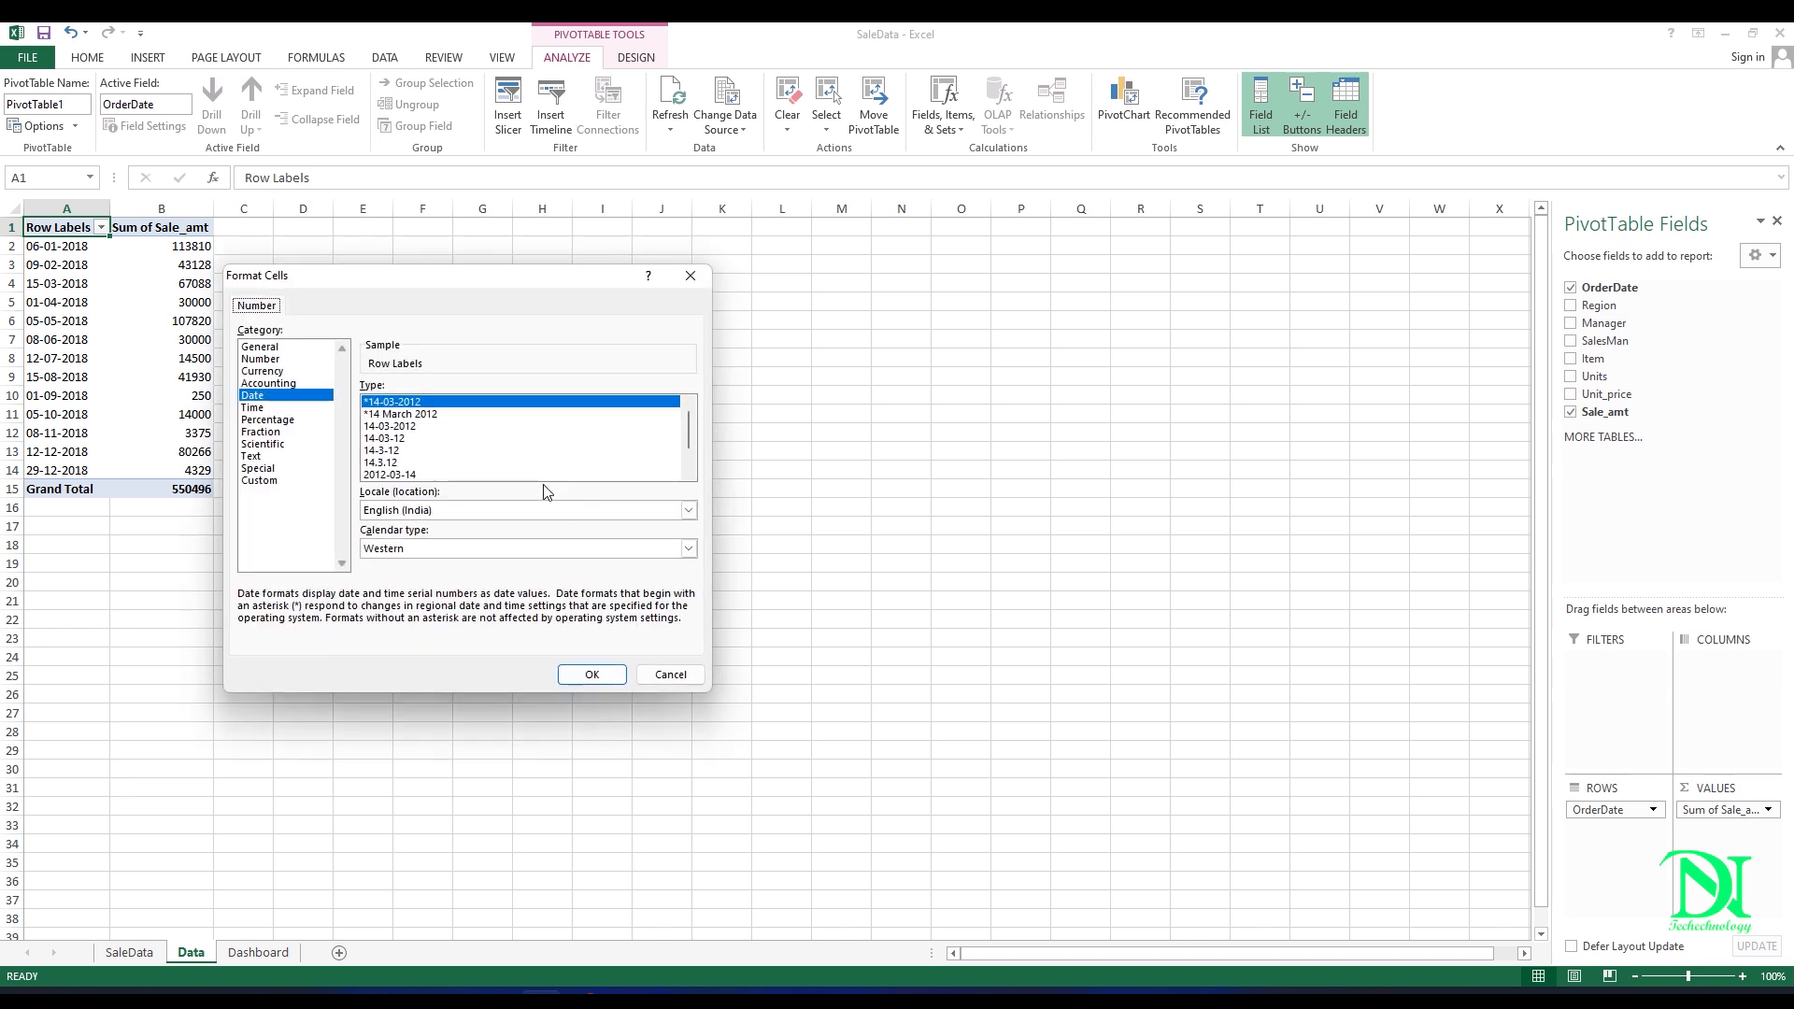
click(259, 481)
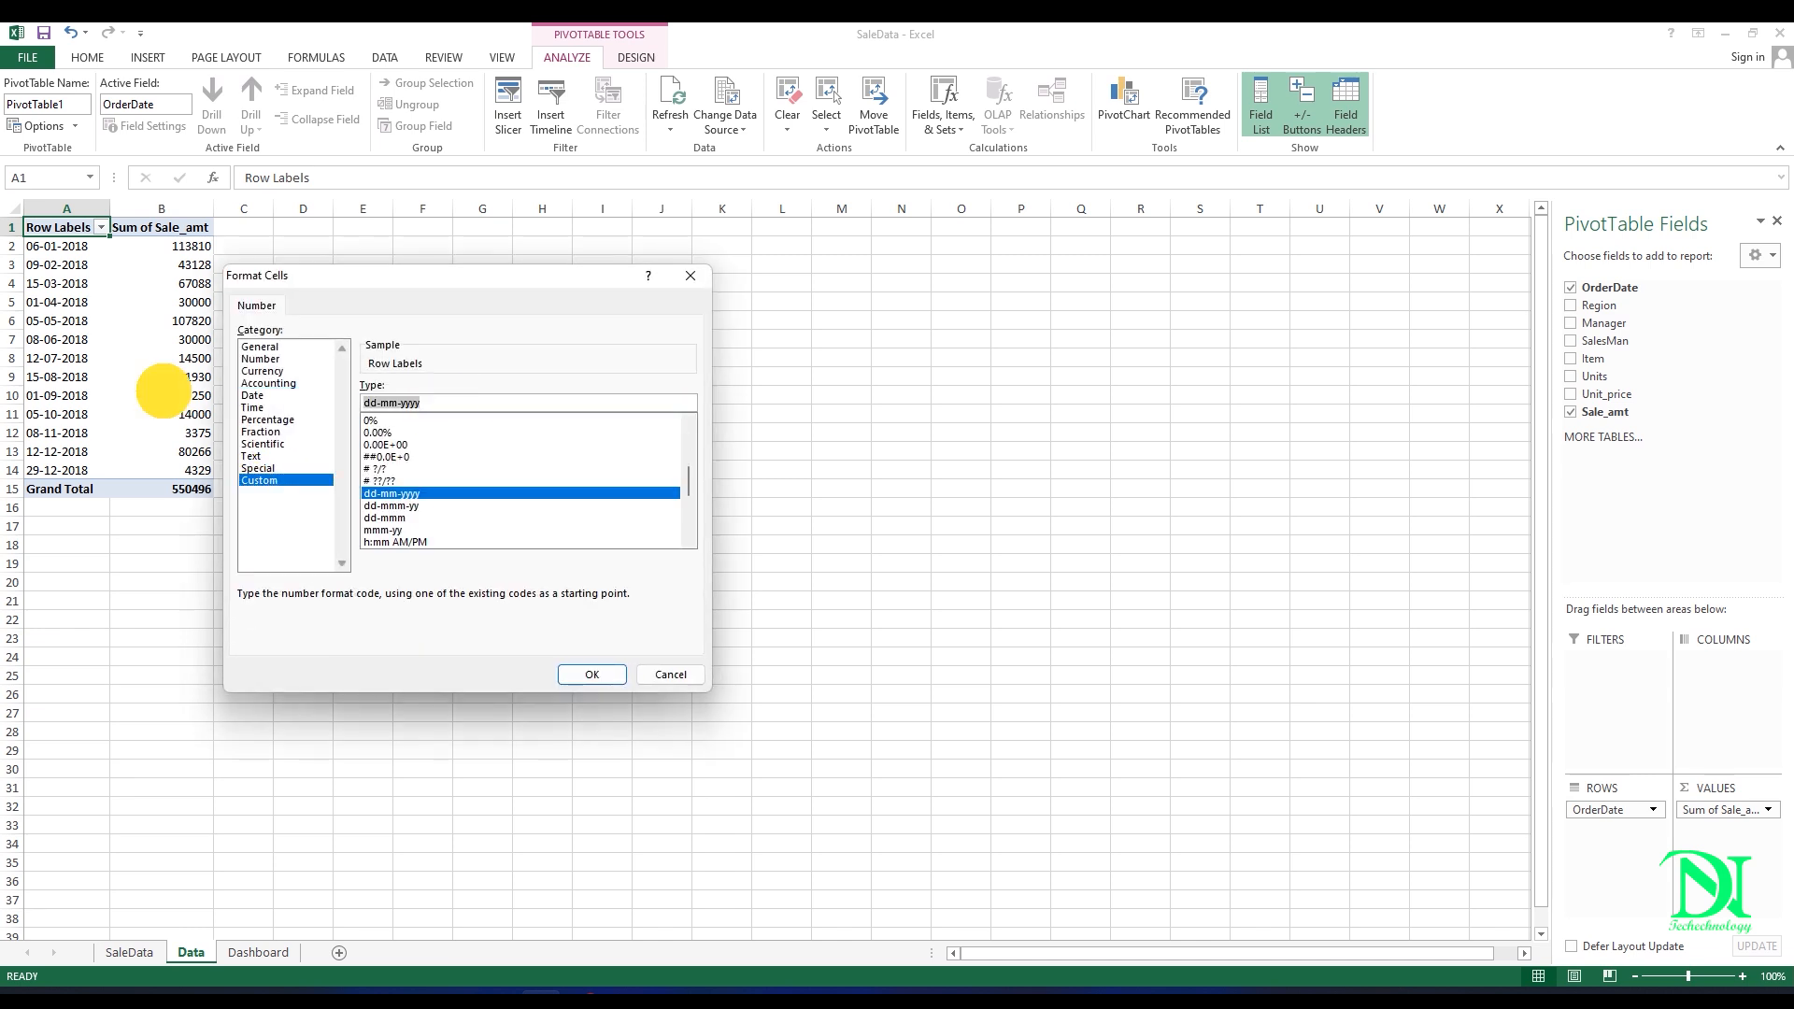
text(mmmm)
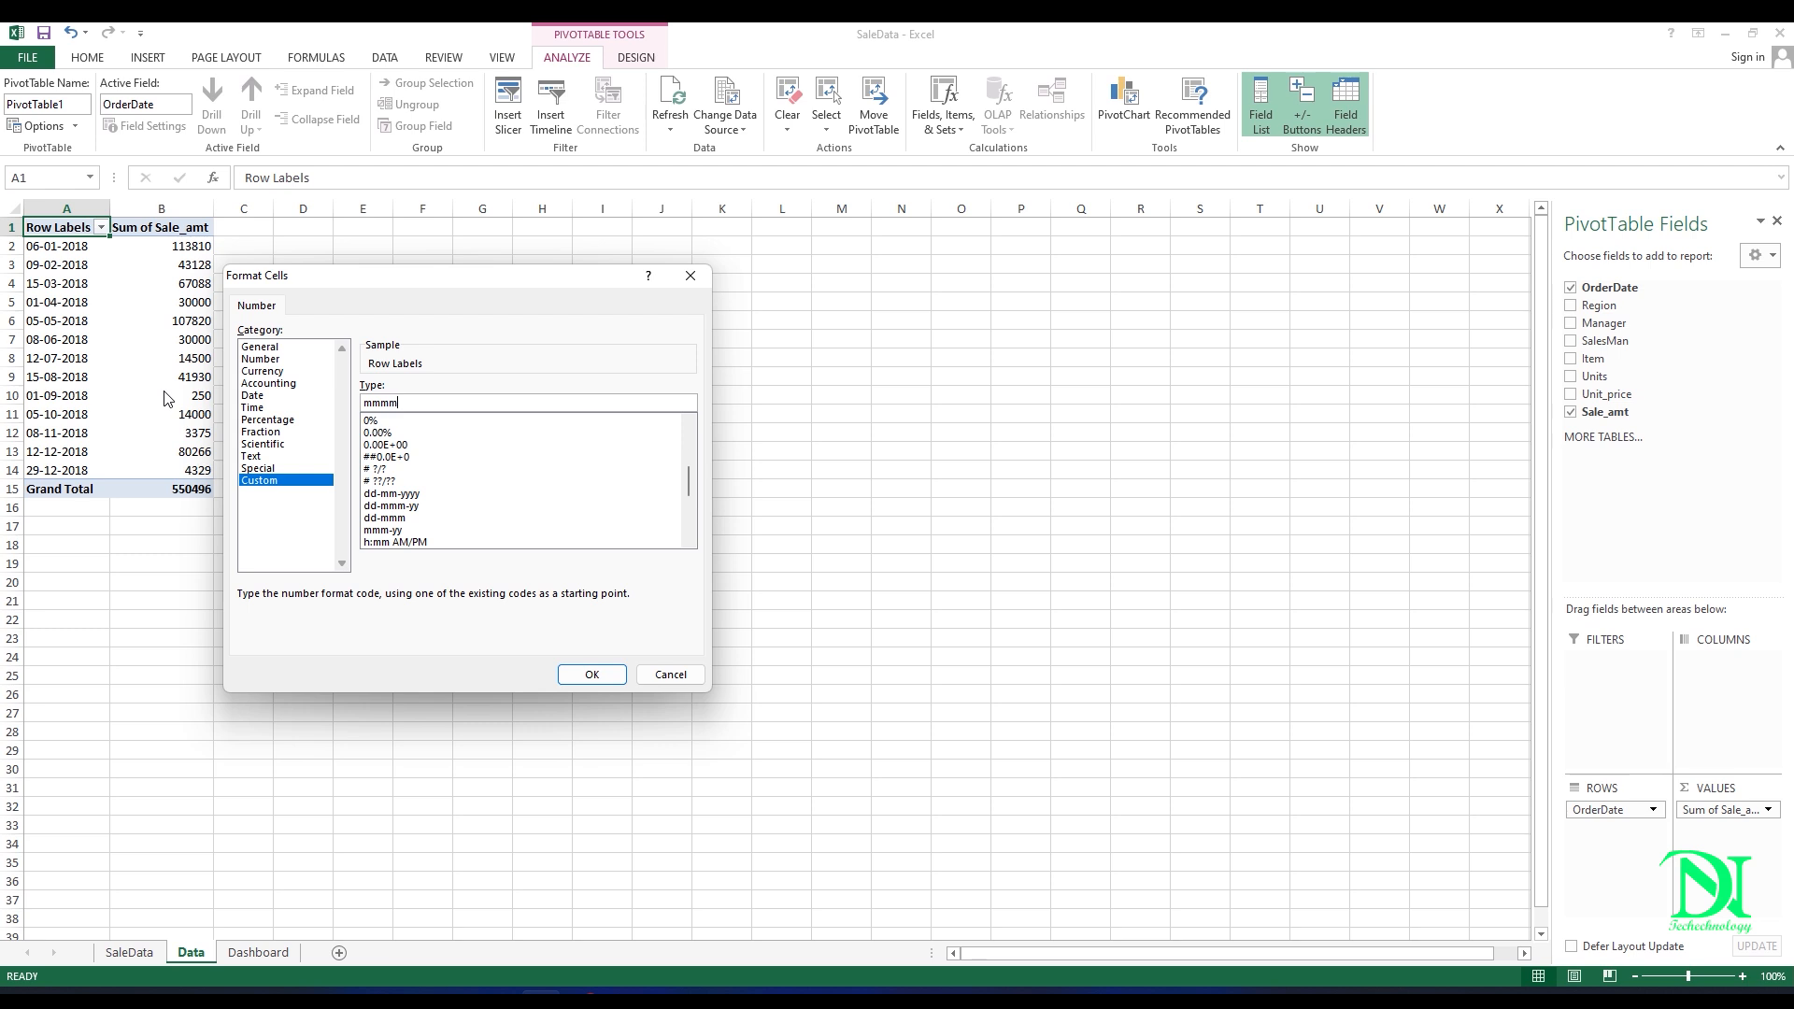
click(591, 674)
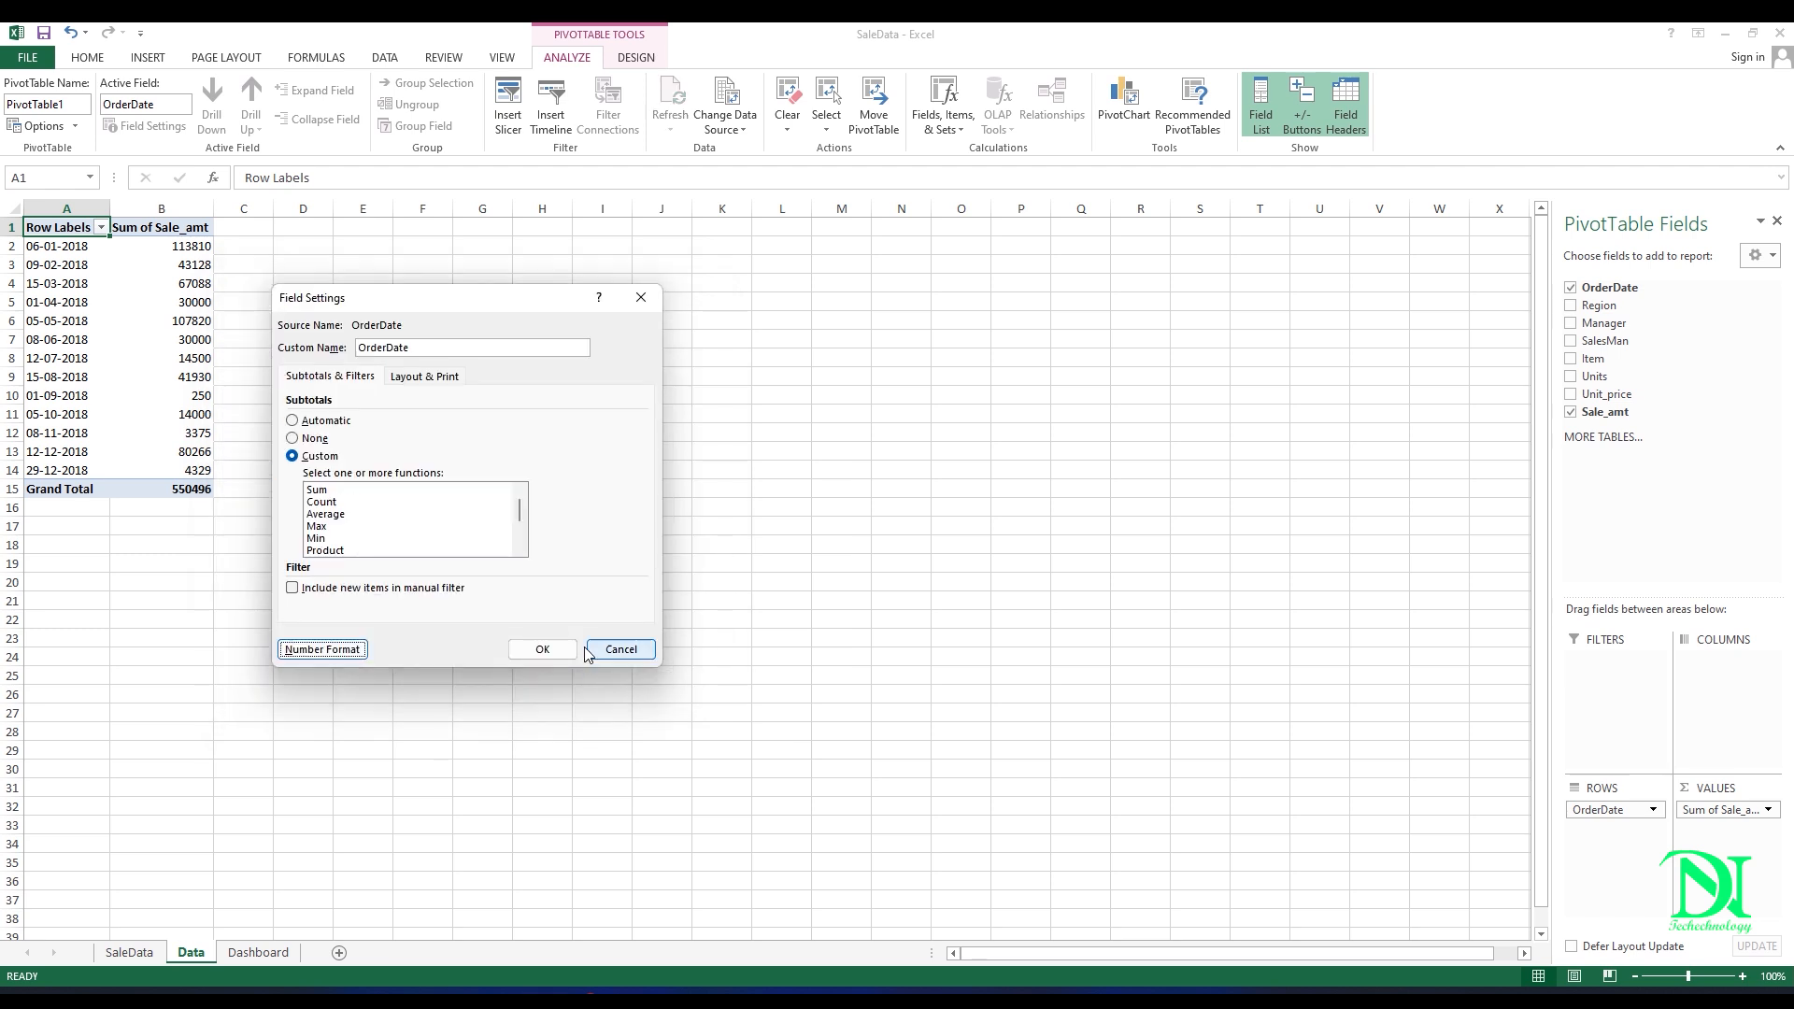
click(563, 654)
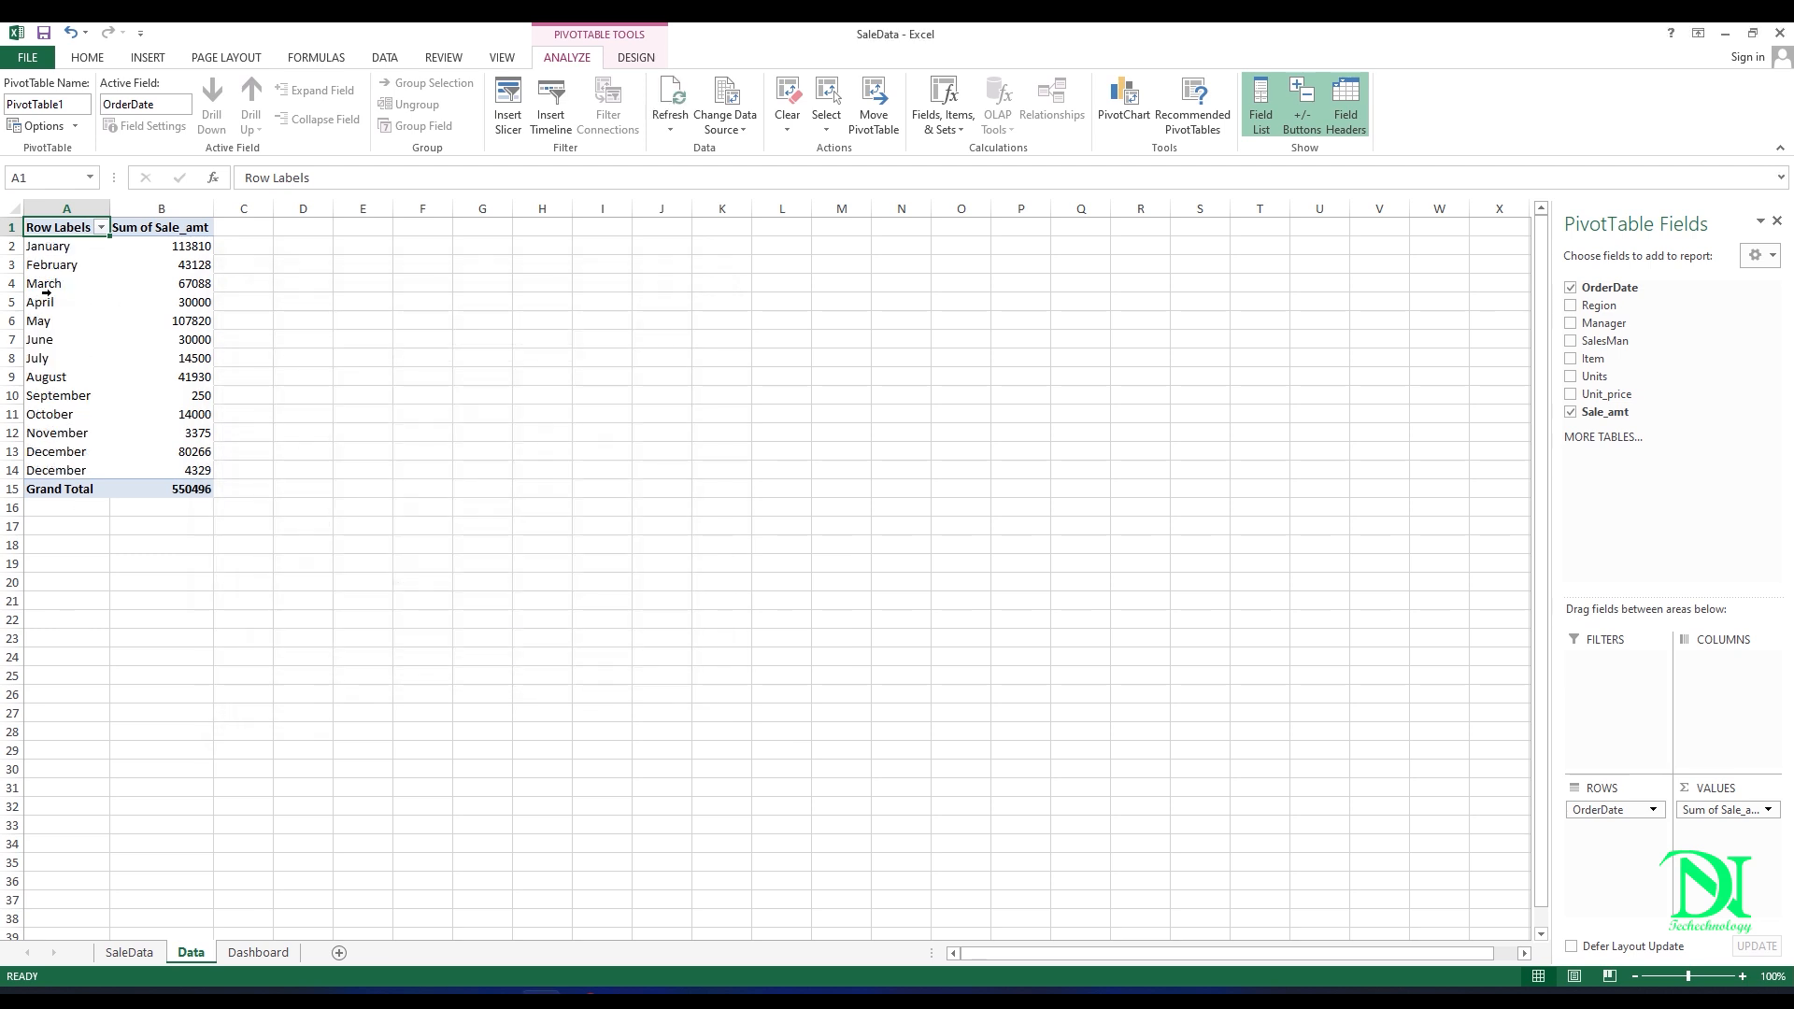
Step: Insert a Line PivotChart based on the monthly sales PivotTable
click(110, 329)
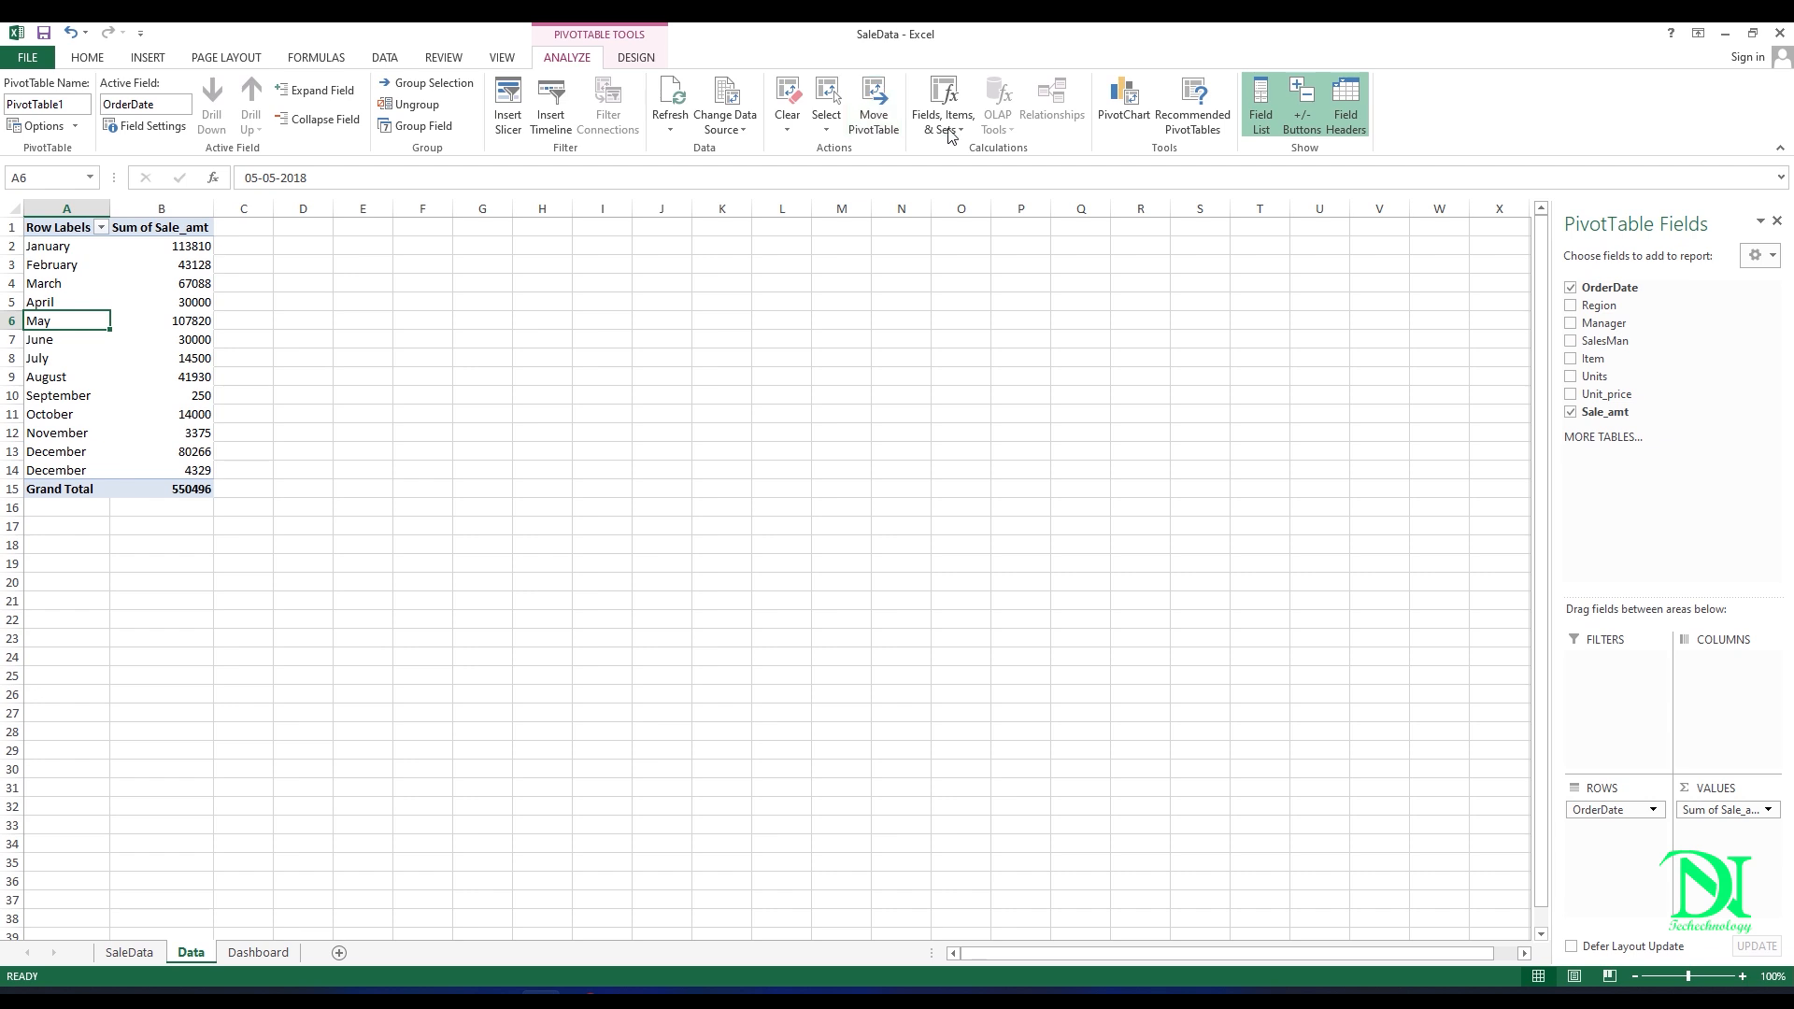
click(1121, 98)
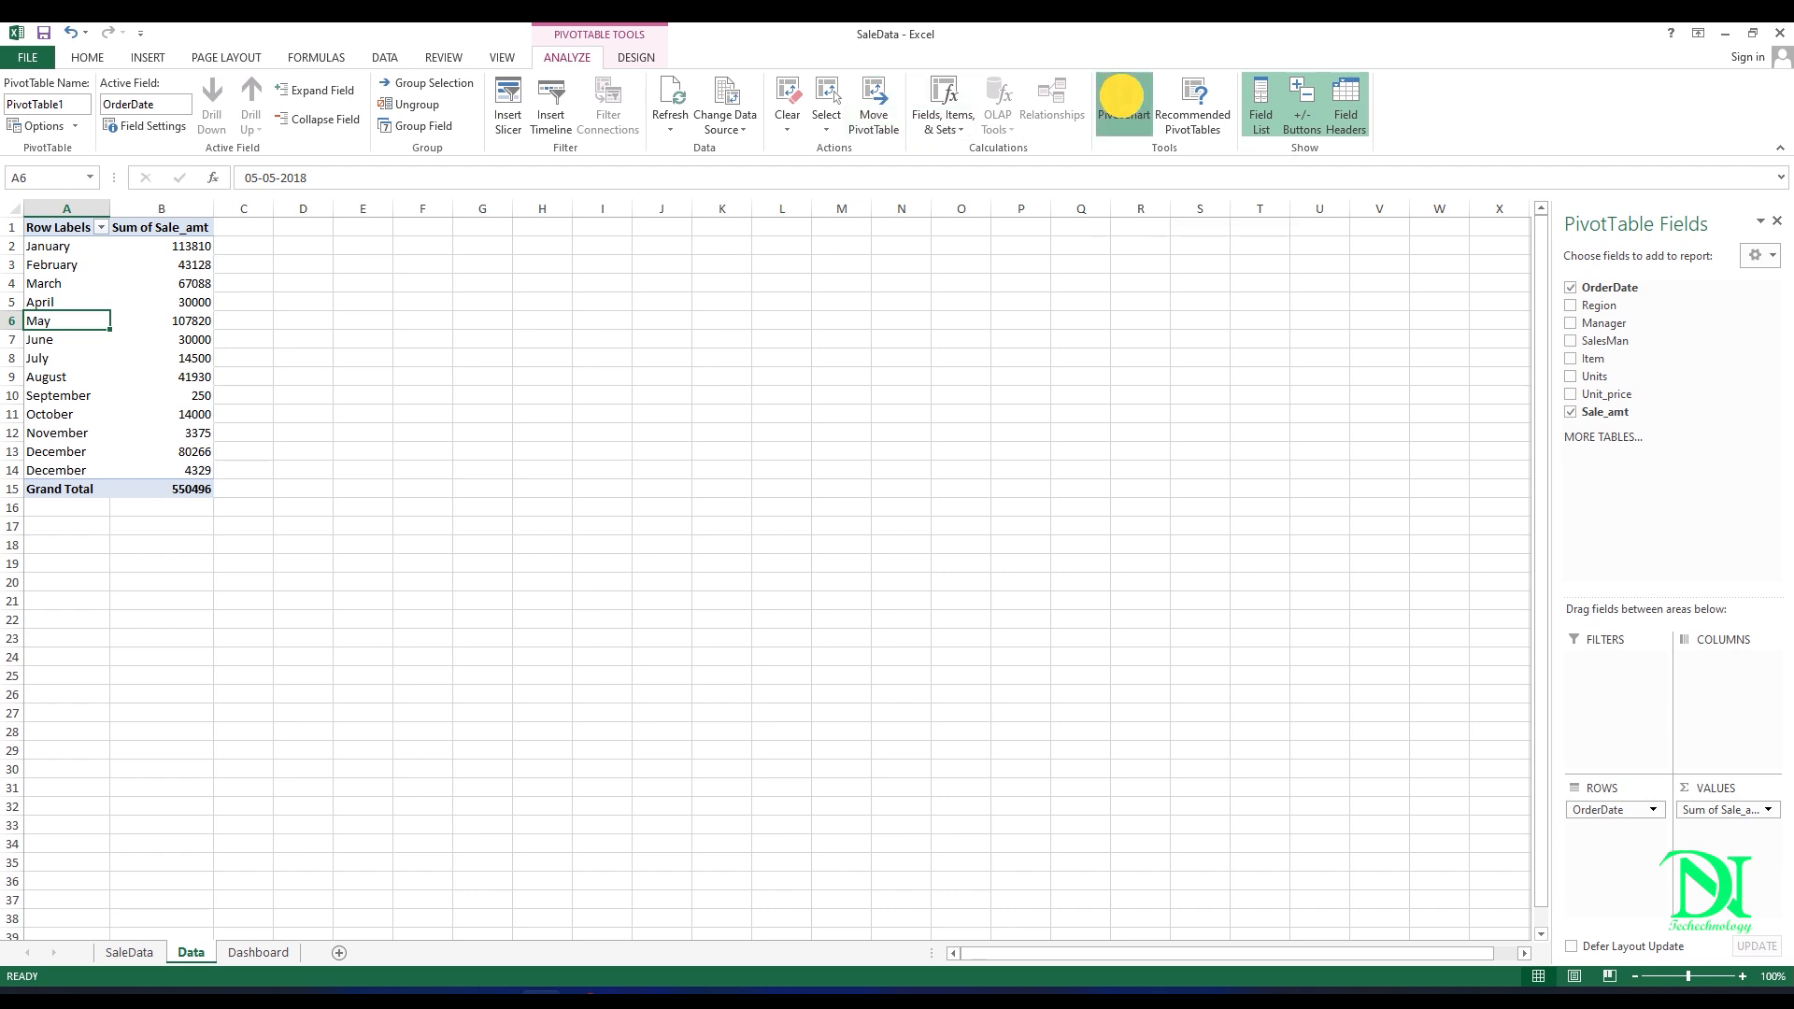
mouse_move(631, 407)
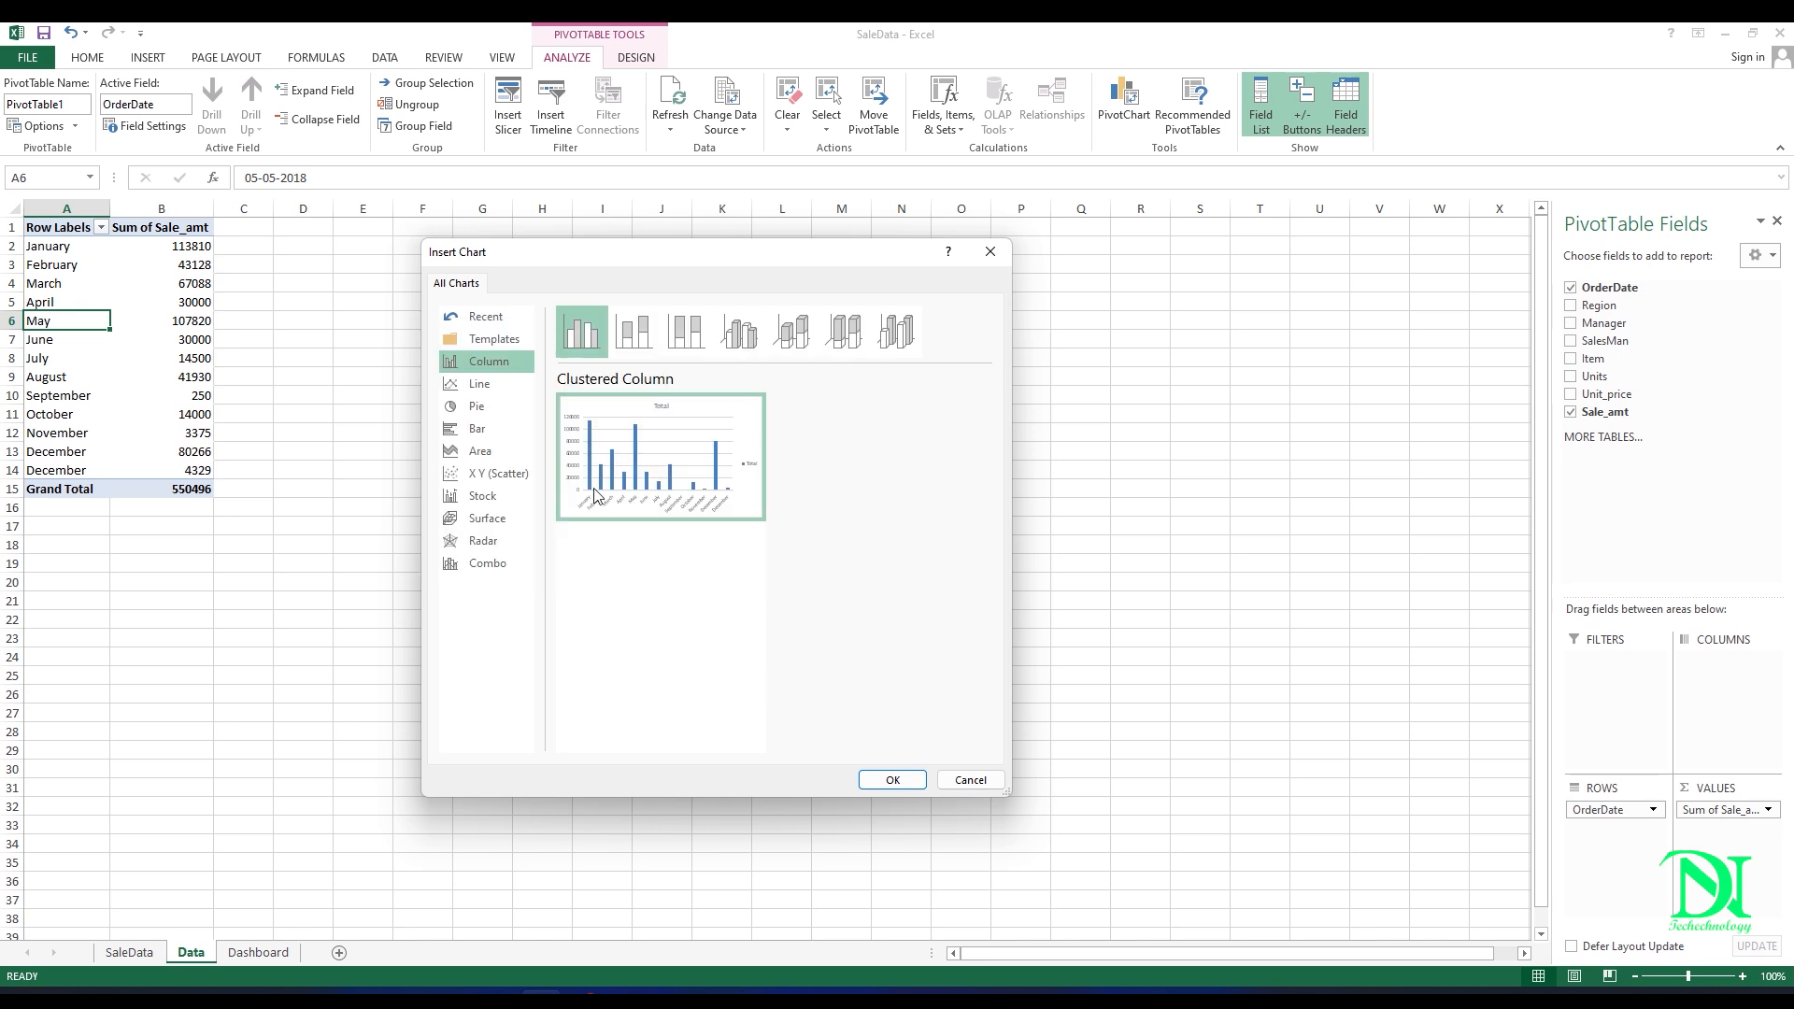
click(480, 384)
click(594, 330)
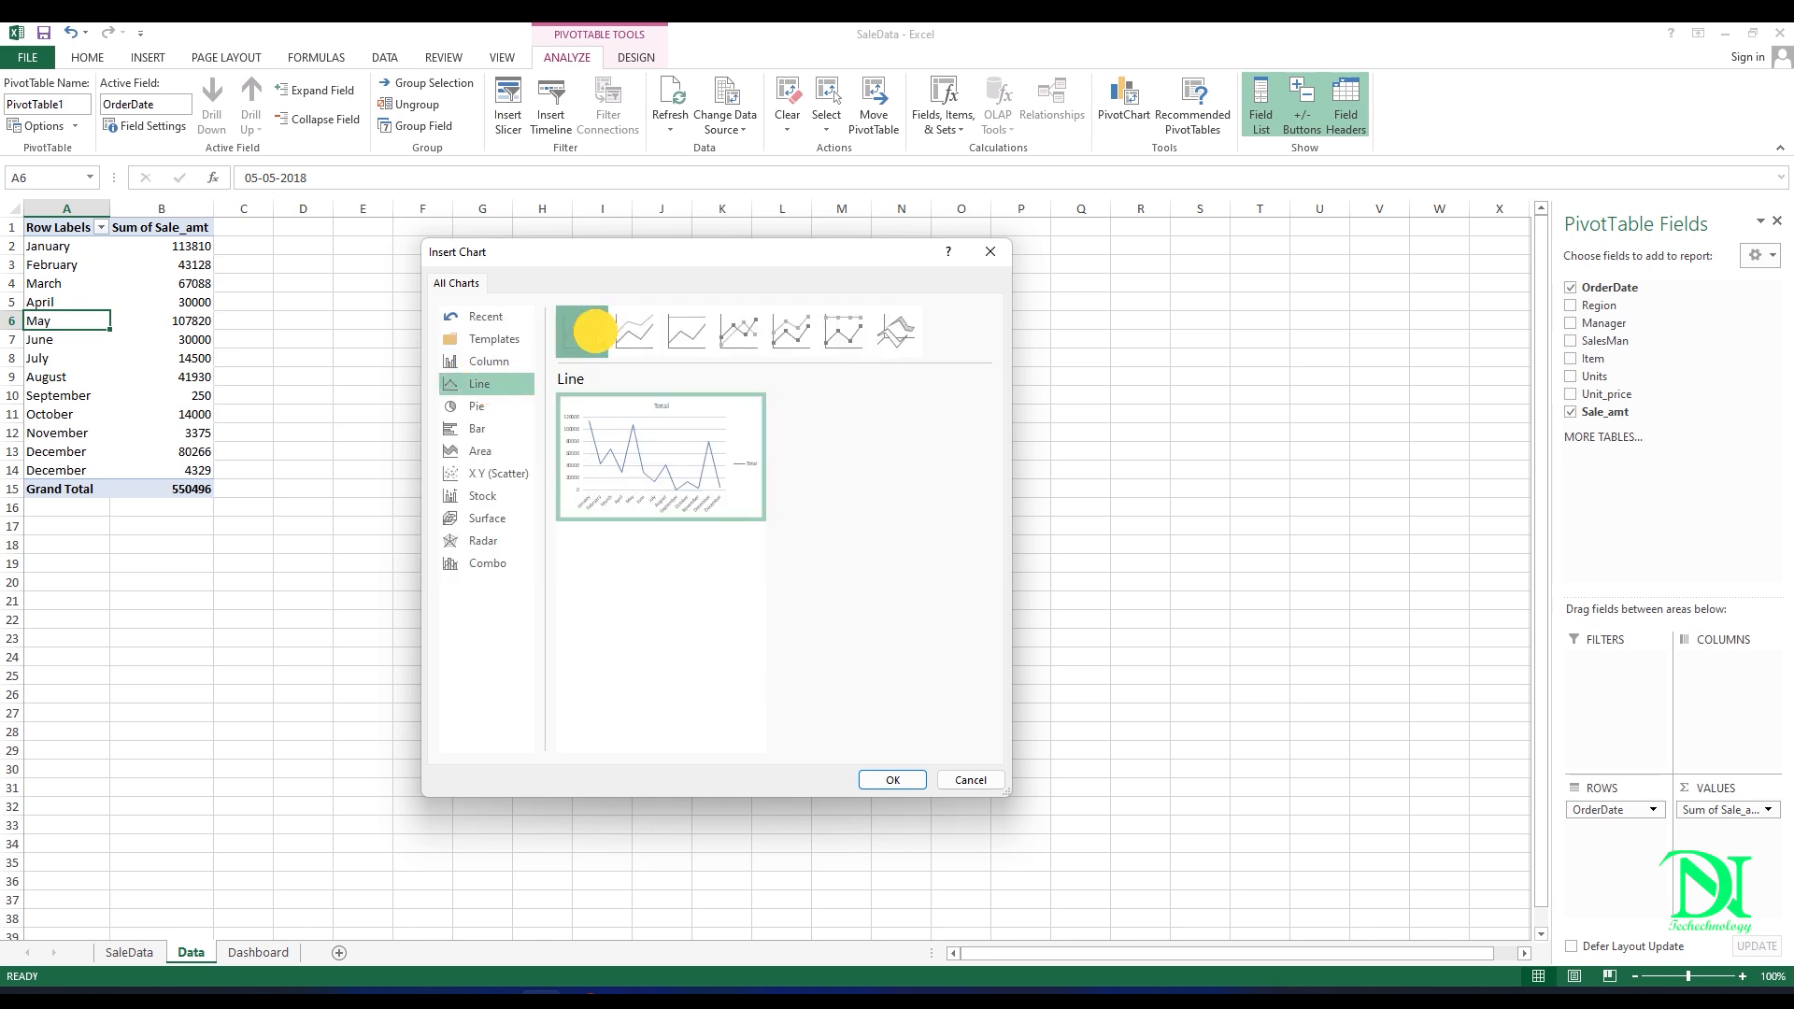
click(871, 777)
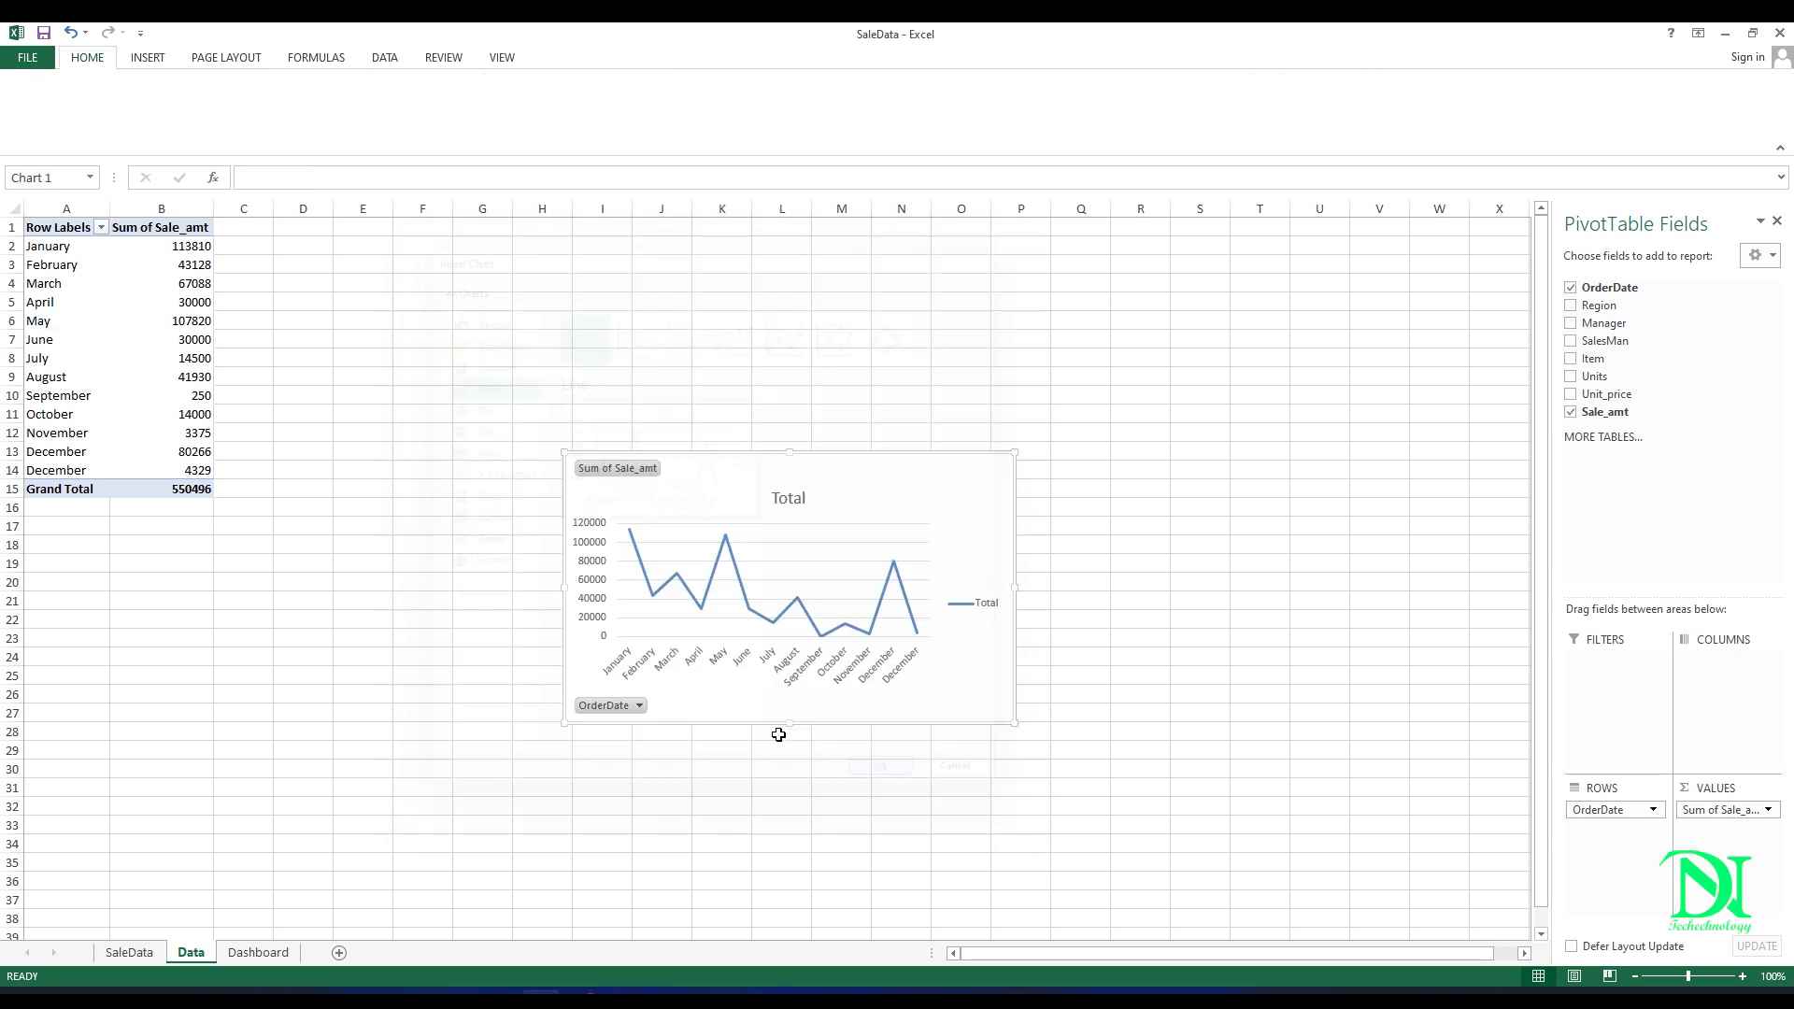
Step: Cut the line chart from the Data sheet and paste it onto the Dashboard sheet
right_click(718, 488)
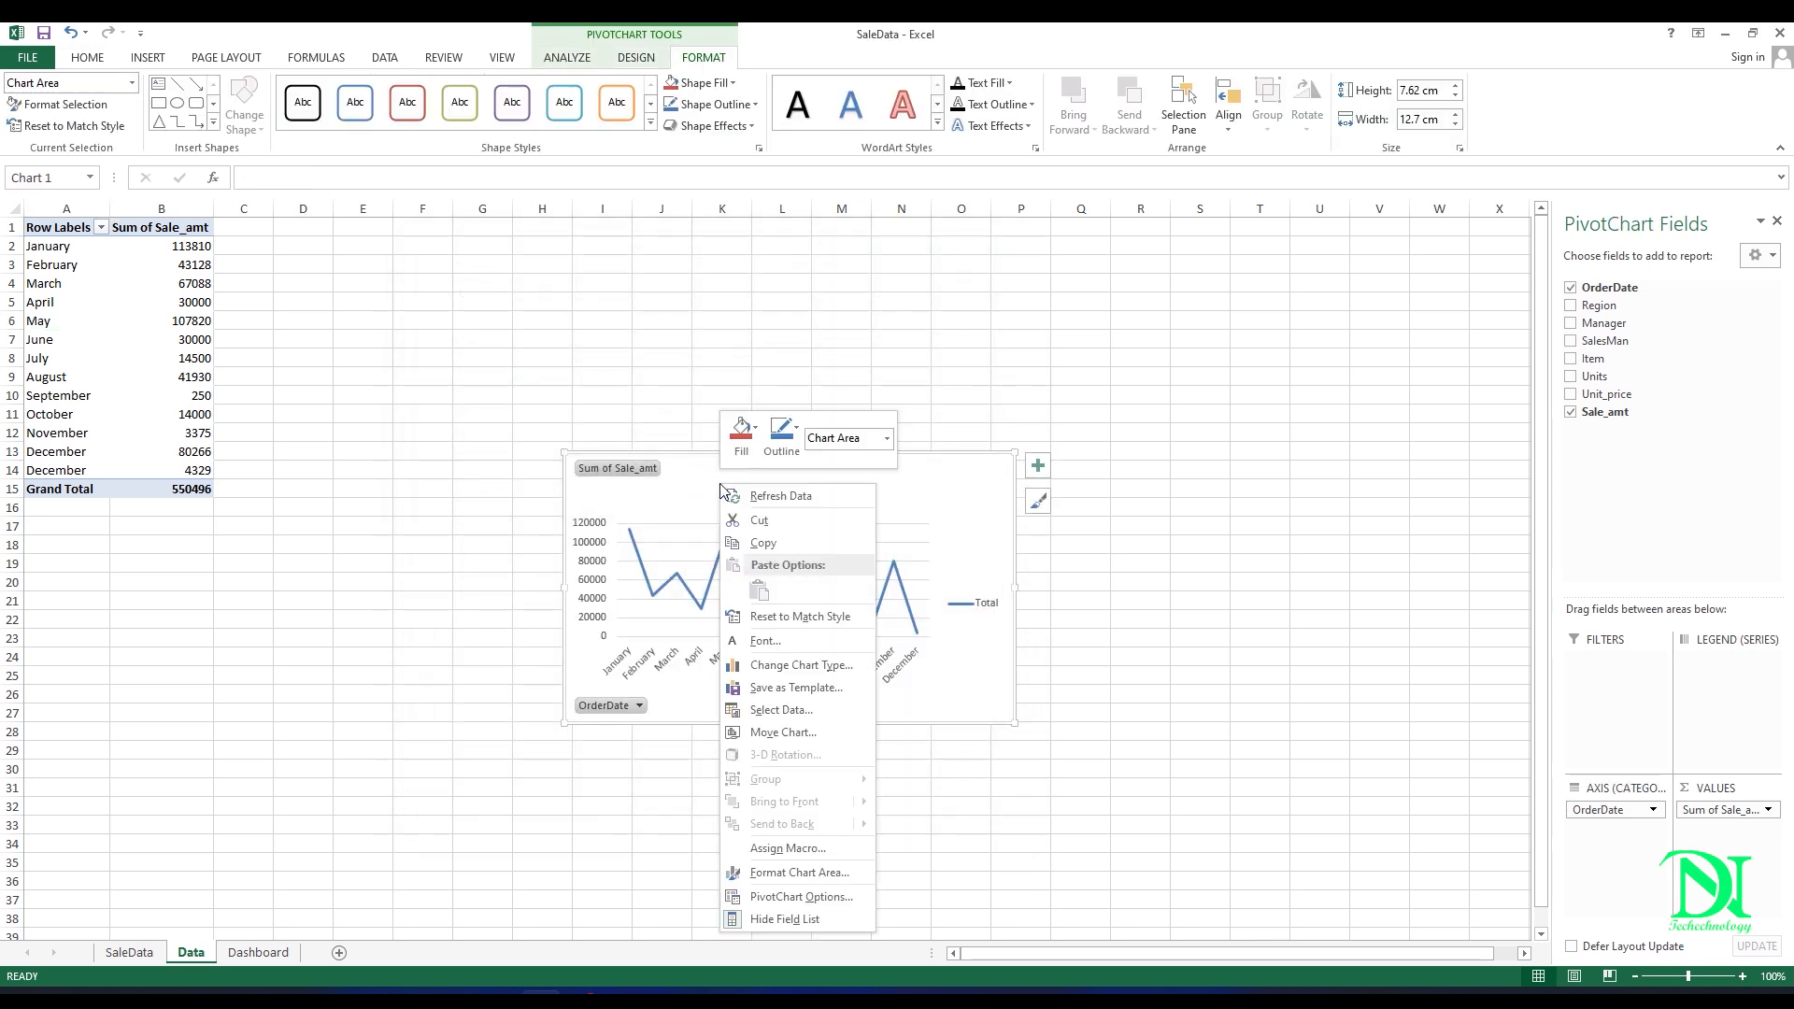
click(759, 520)
click(258, 952)
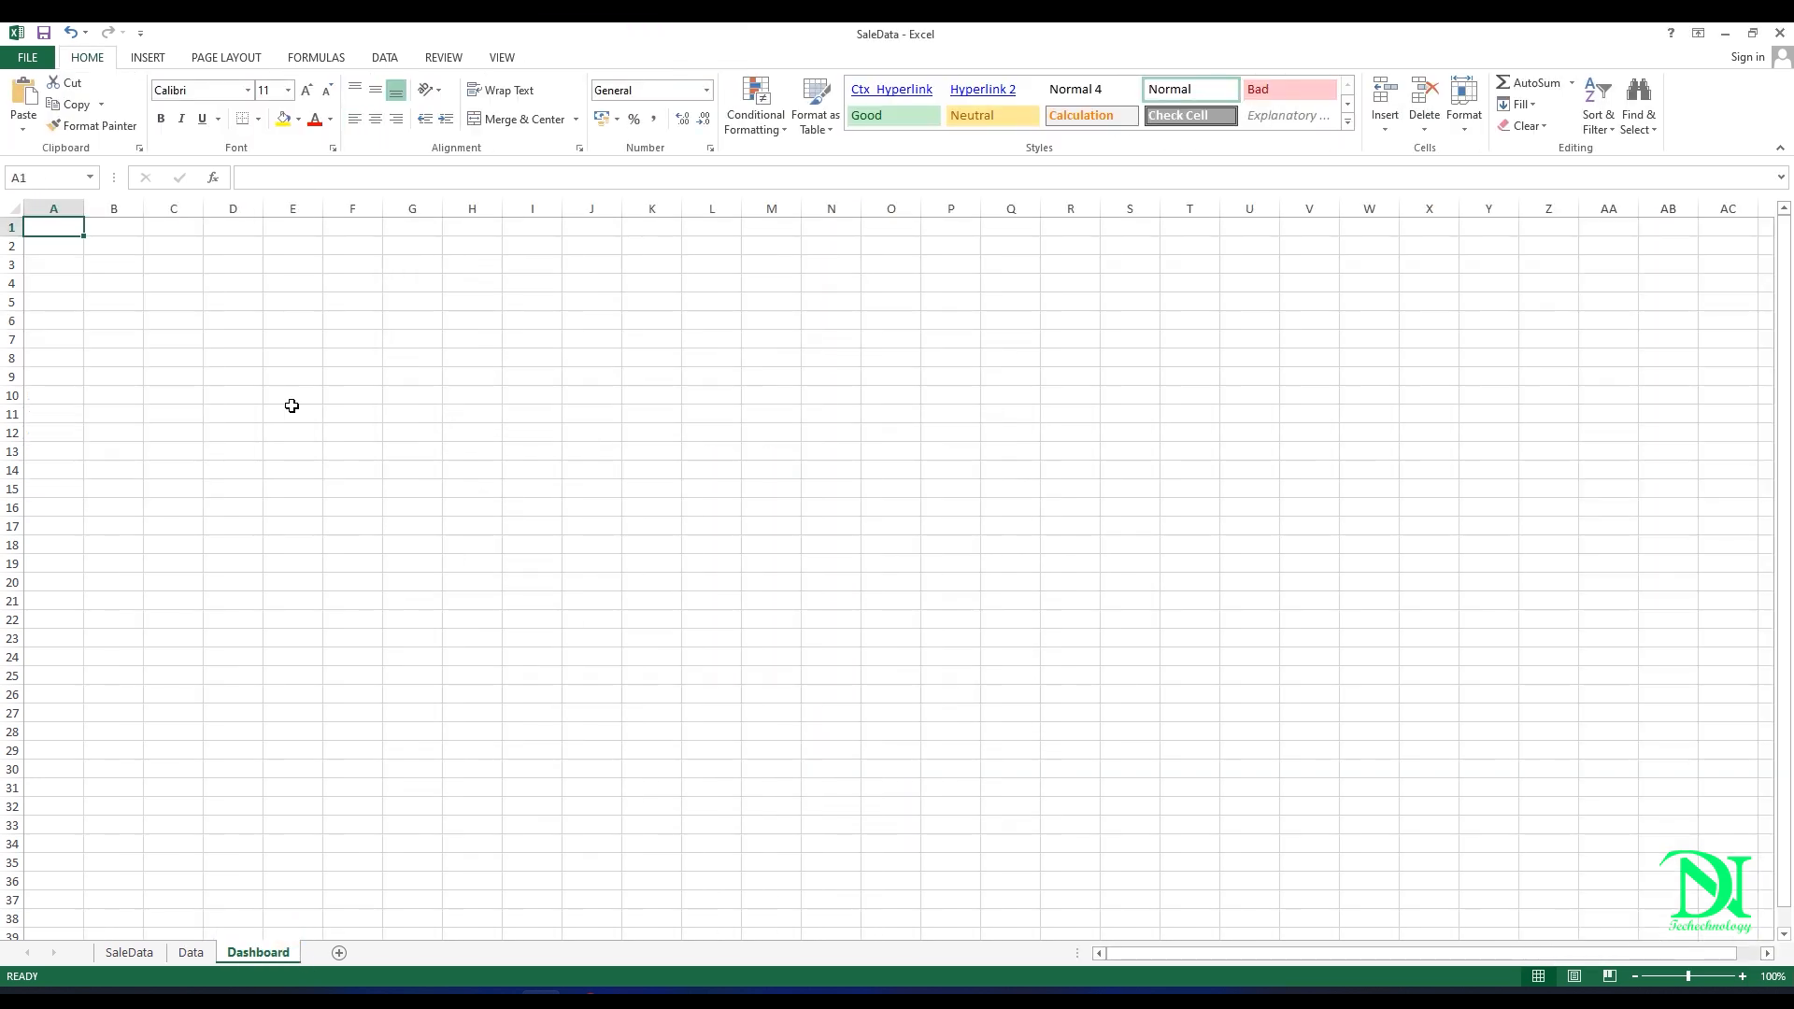
right_click(269, 282)
click(302, 372)
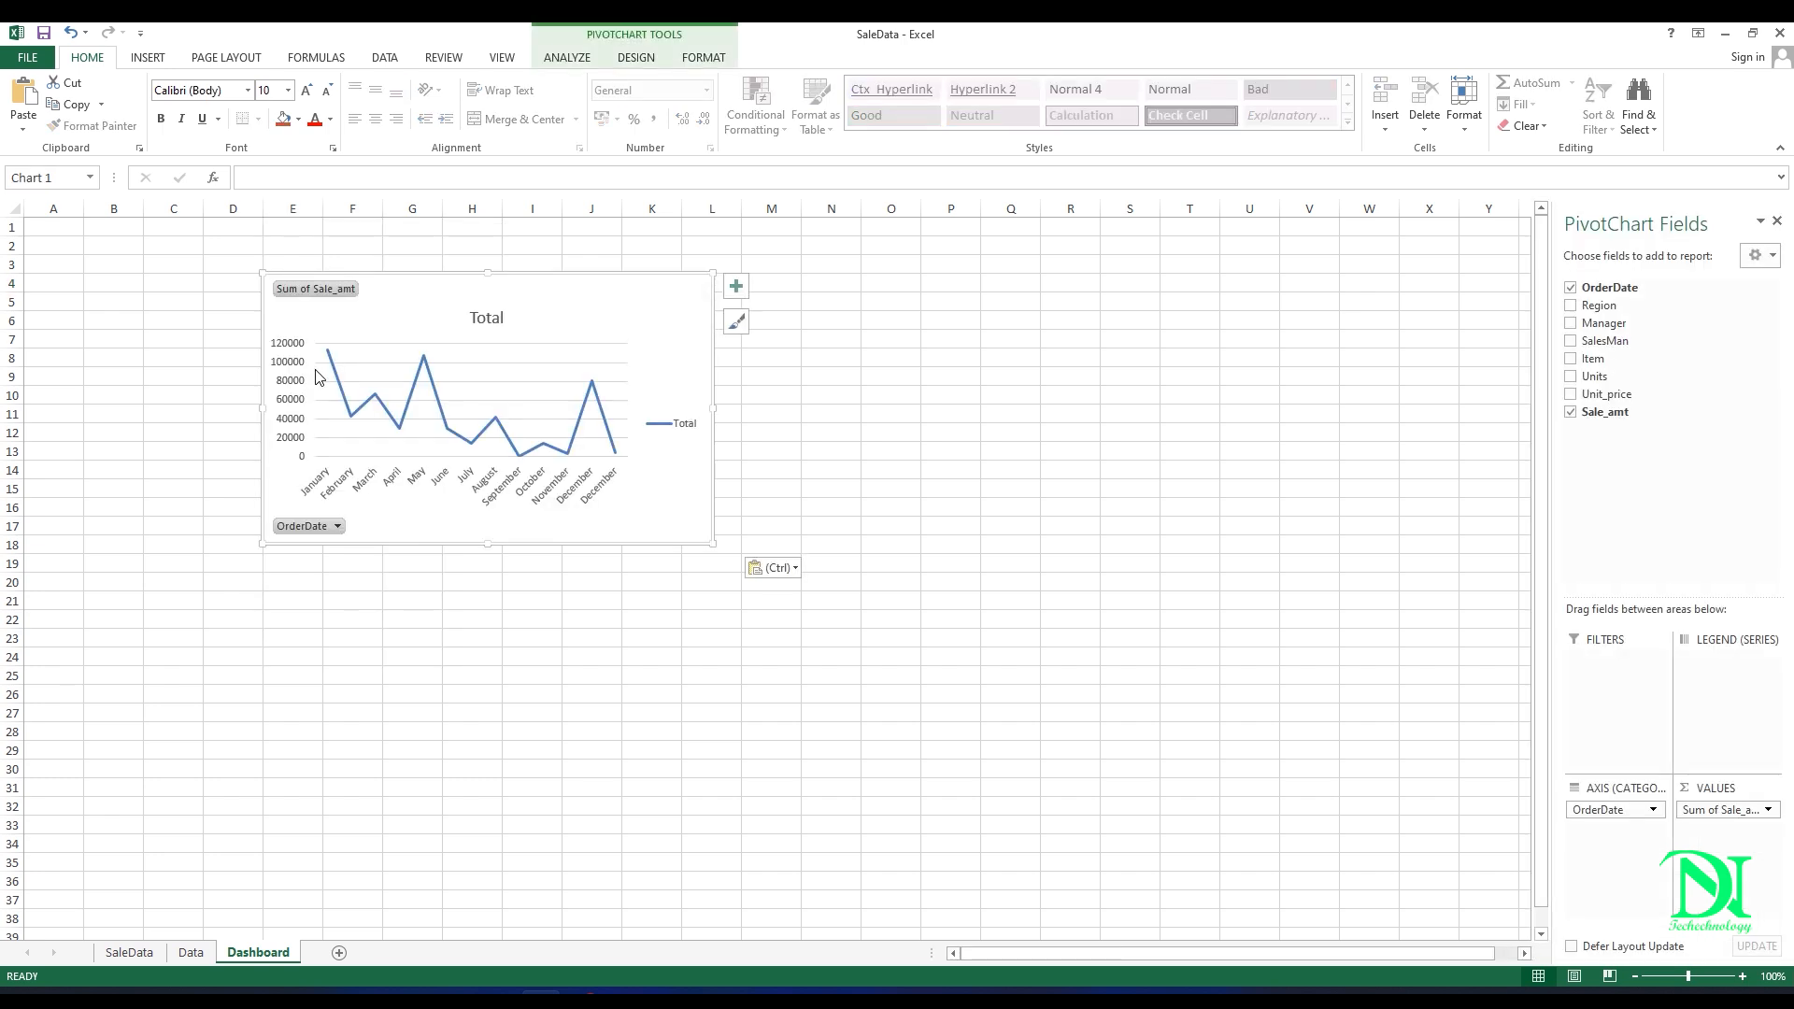
Step: Fill all cells of the Dashboard sheet with a grey theme colour
click(177, 260)
click(15, 208)
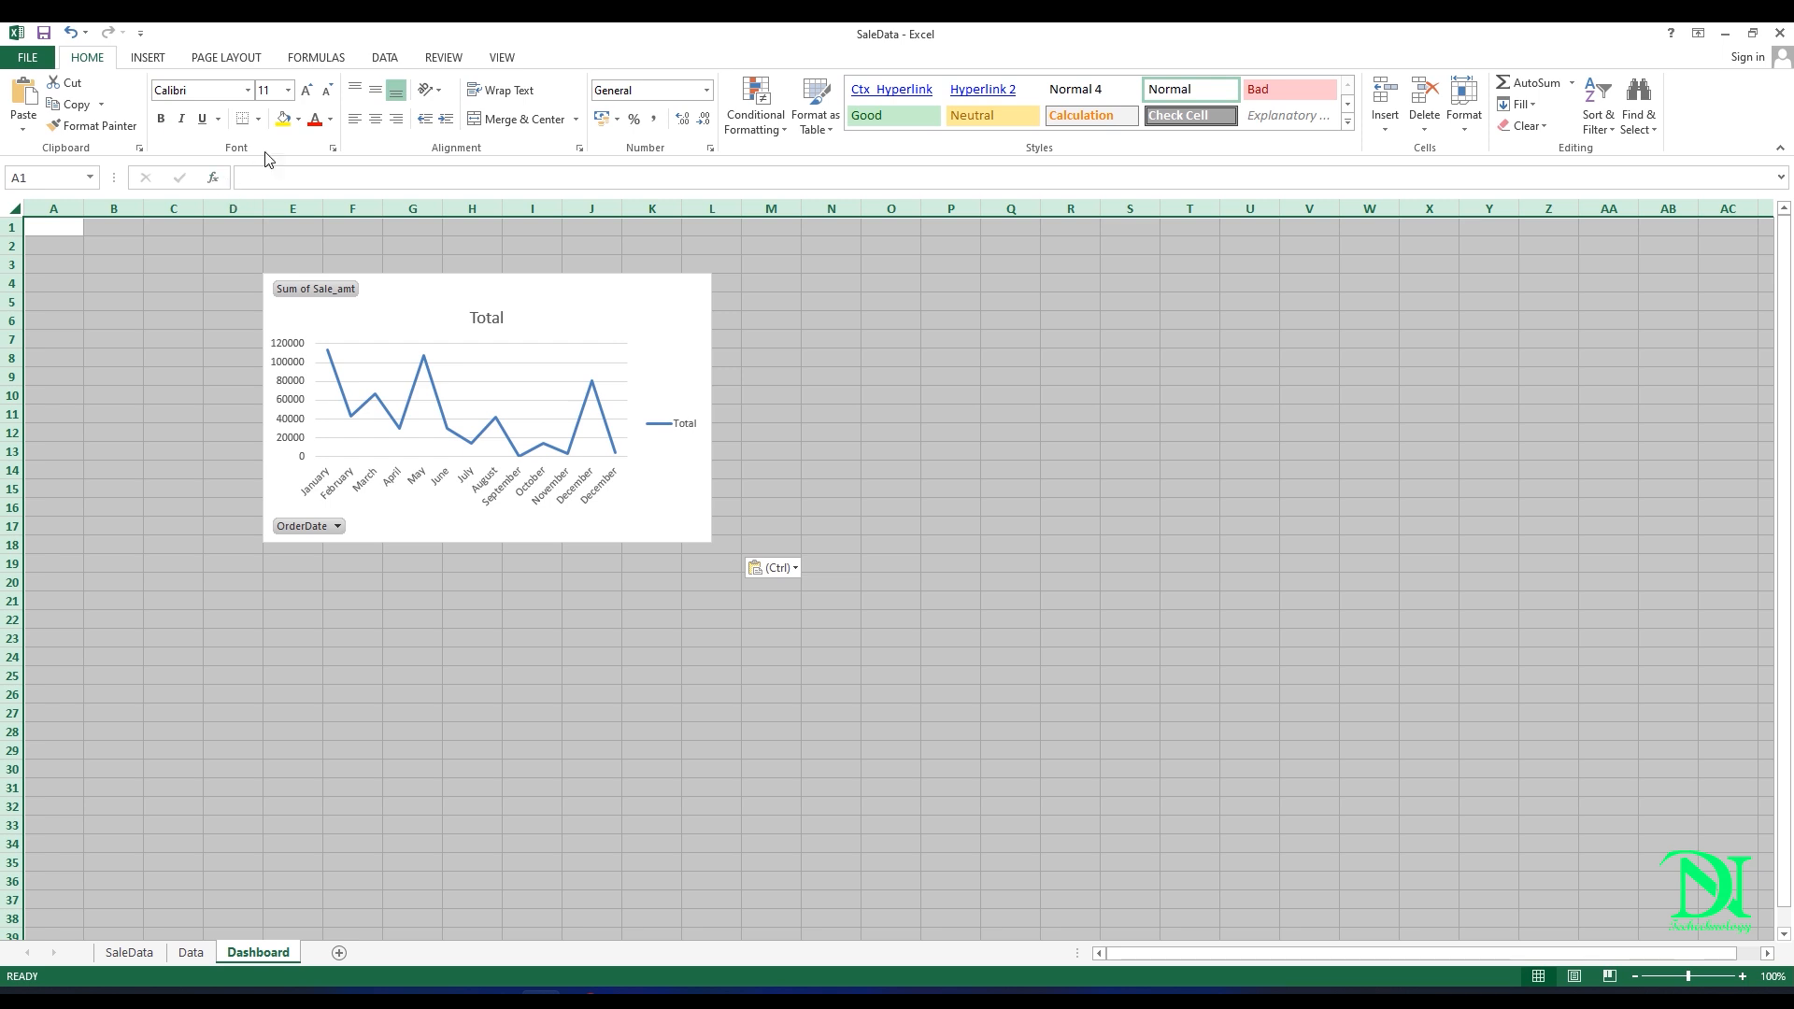
click(299, 119)
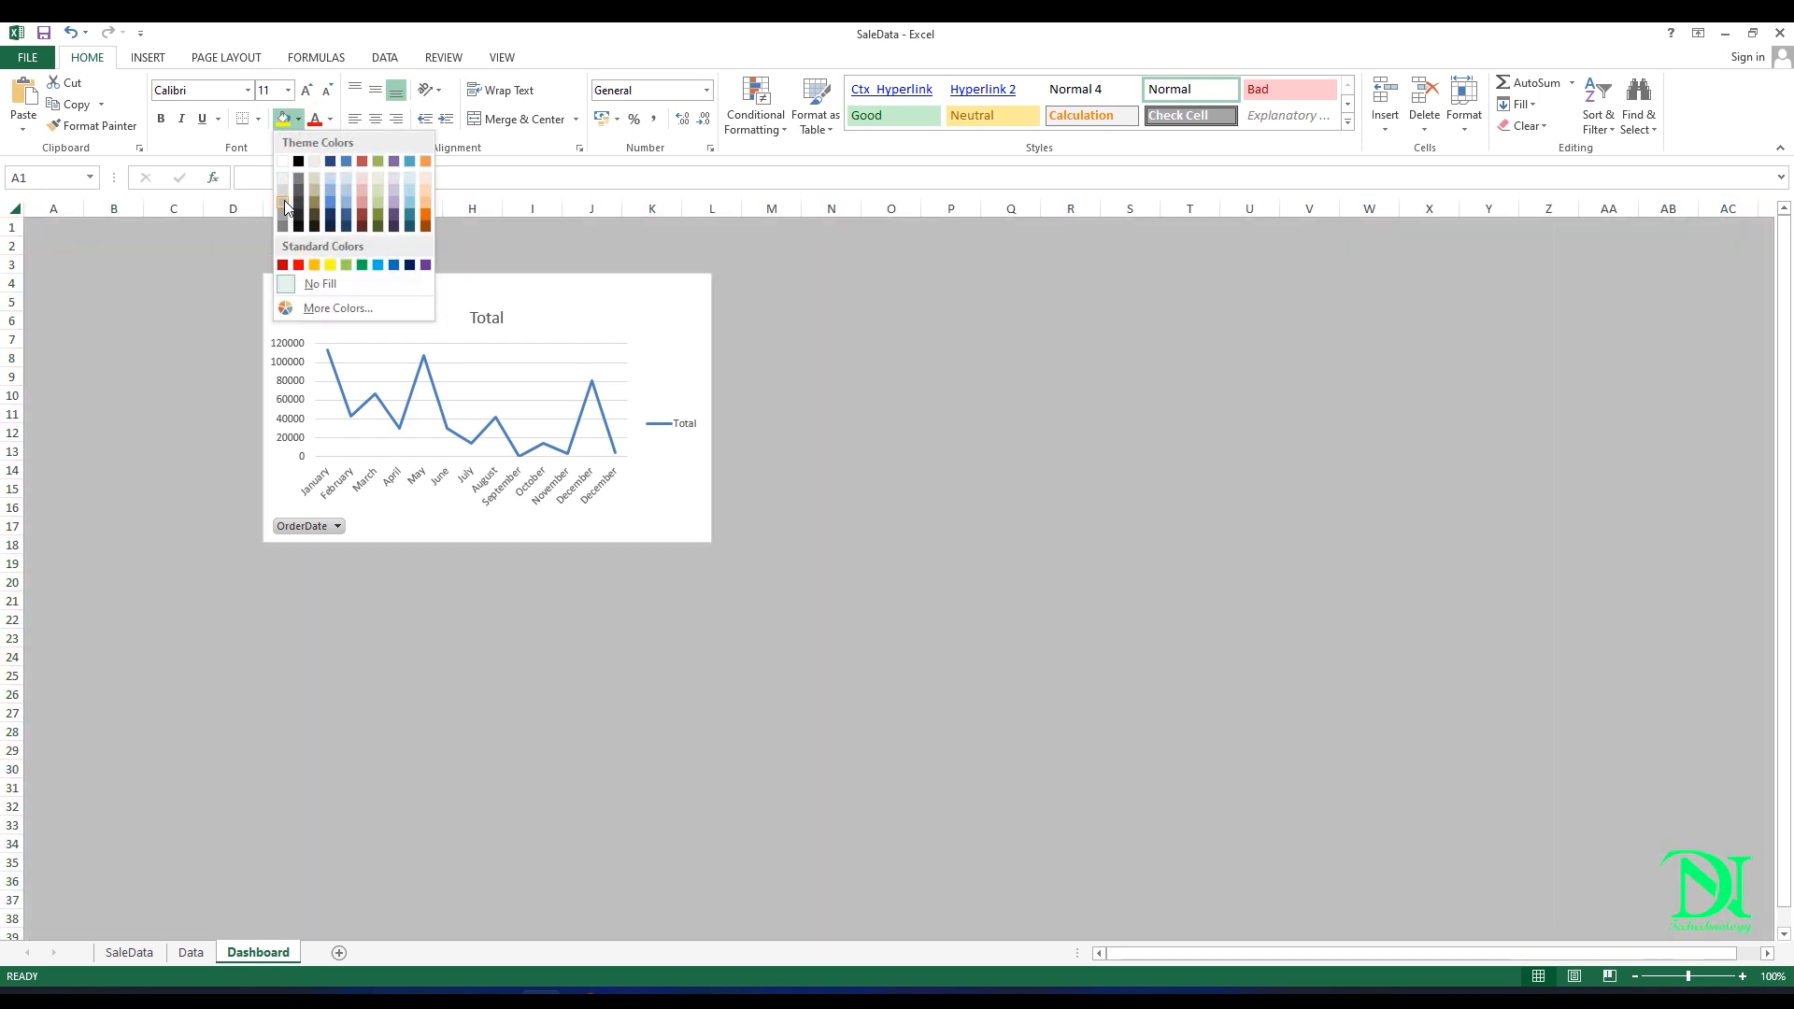
click(284, 200)
click(831, 432)
key(alt)
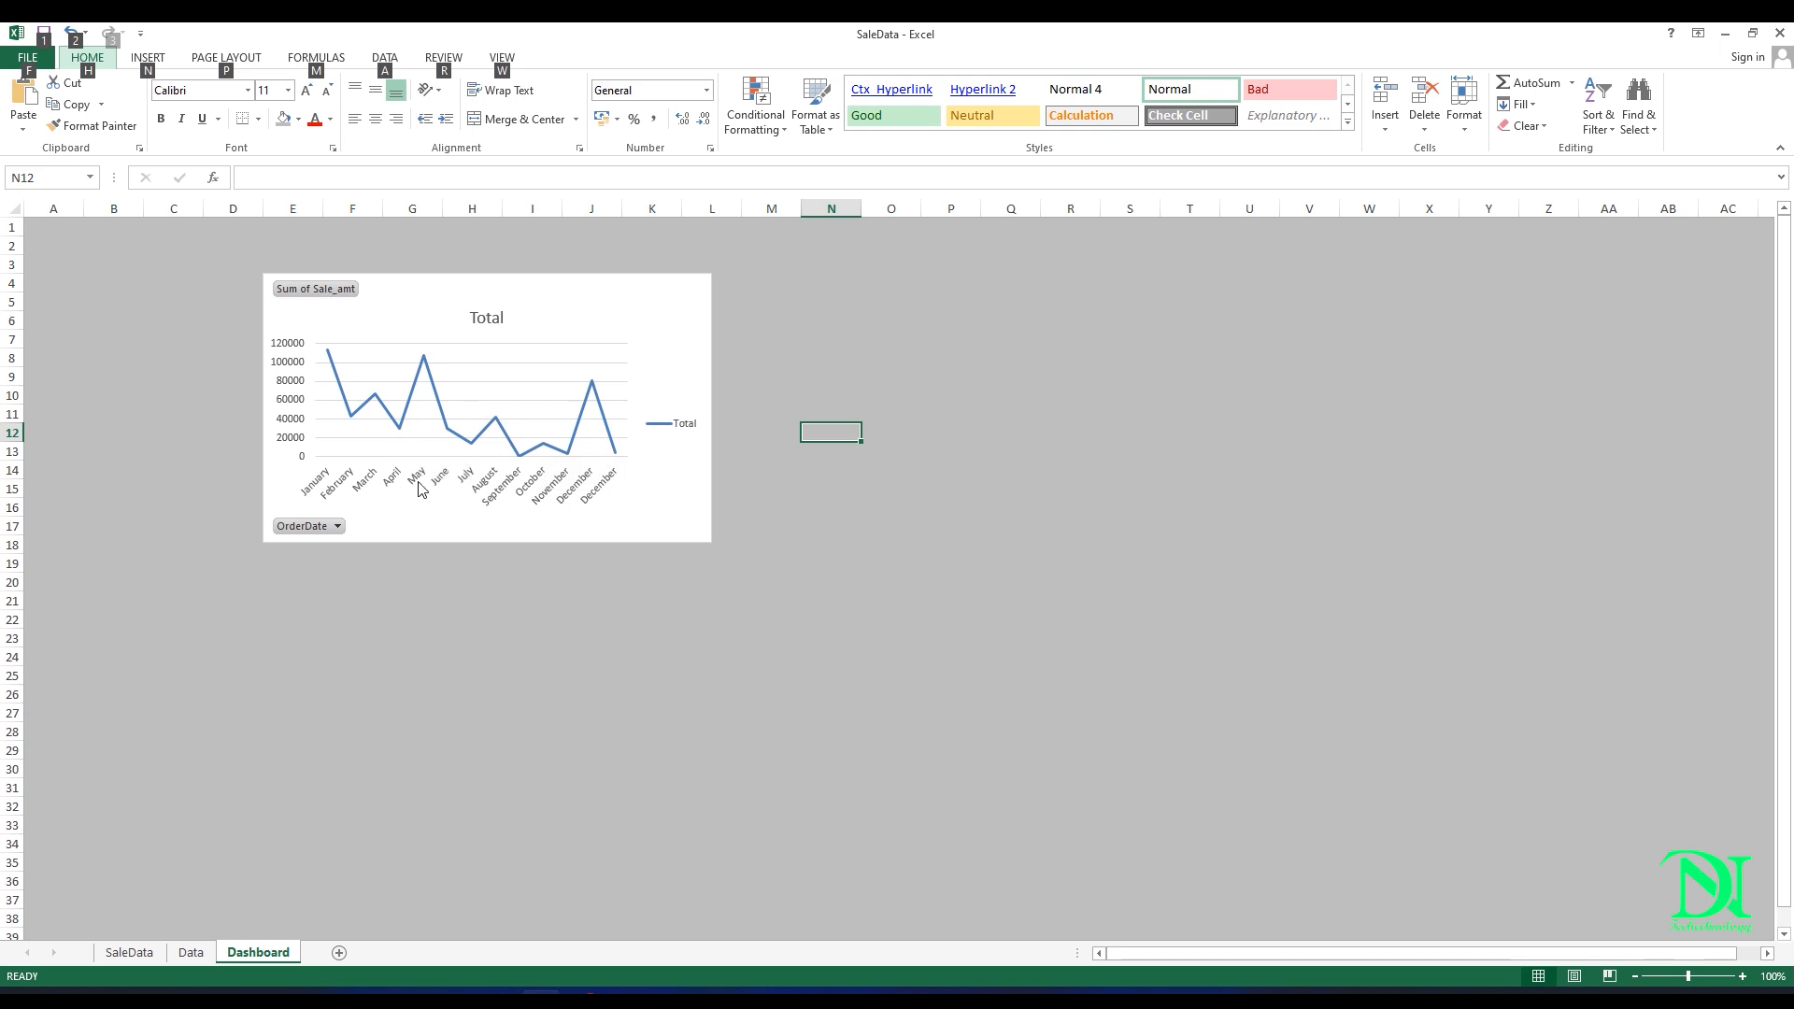
Step: Delete the vertical value axis and the legend from the sales chart
click(309, 402)
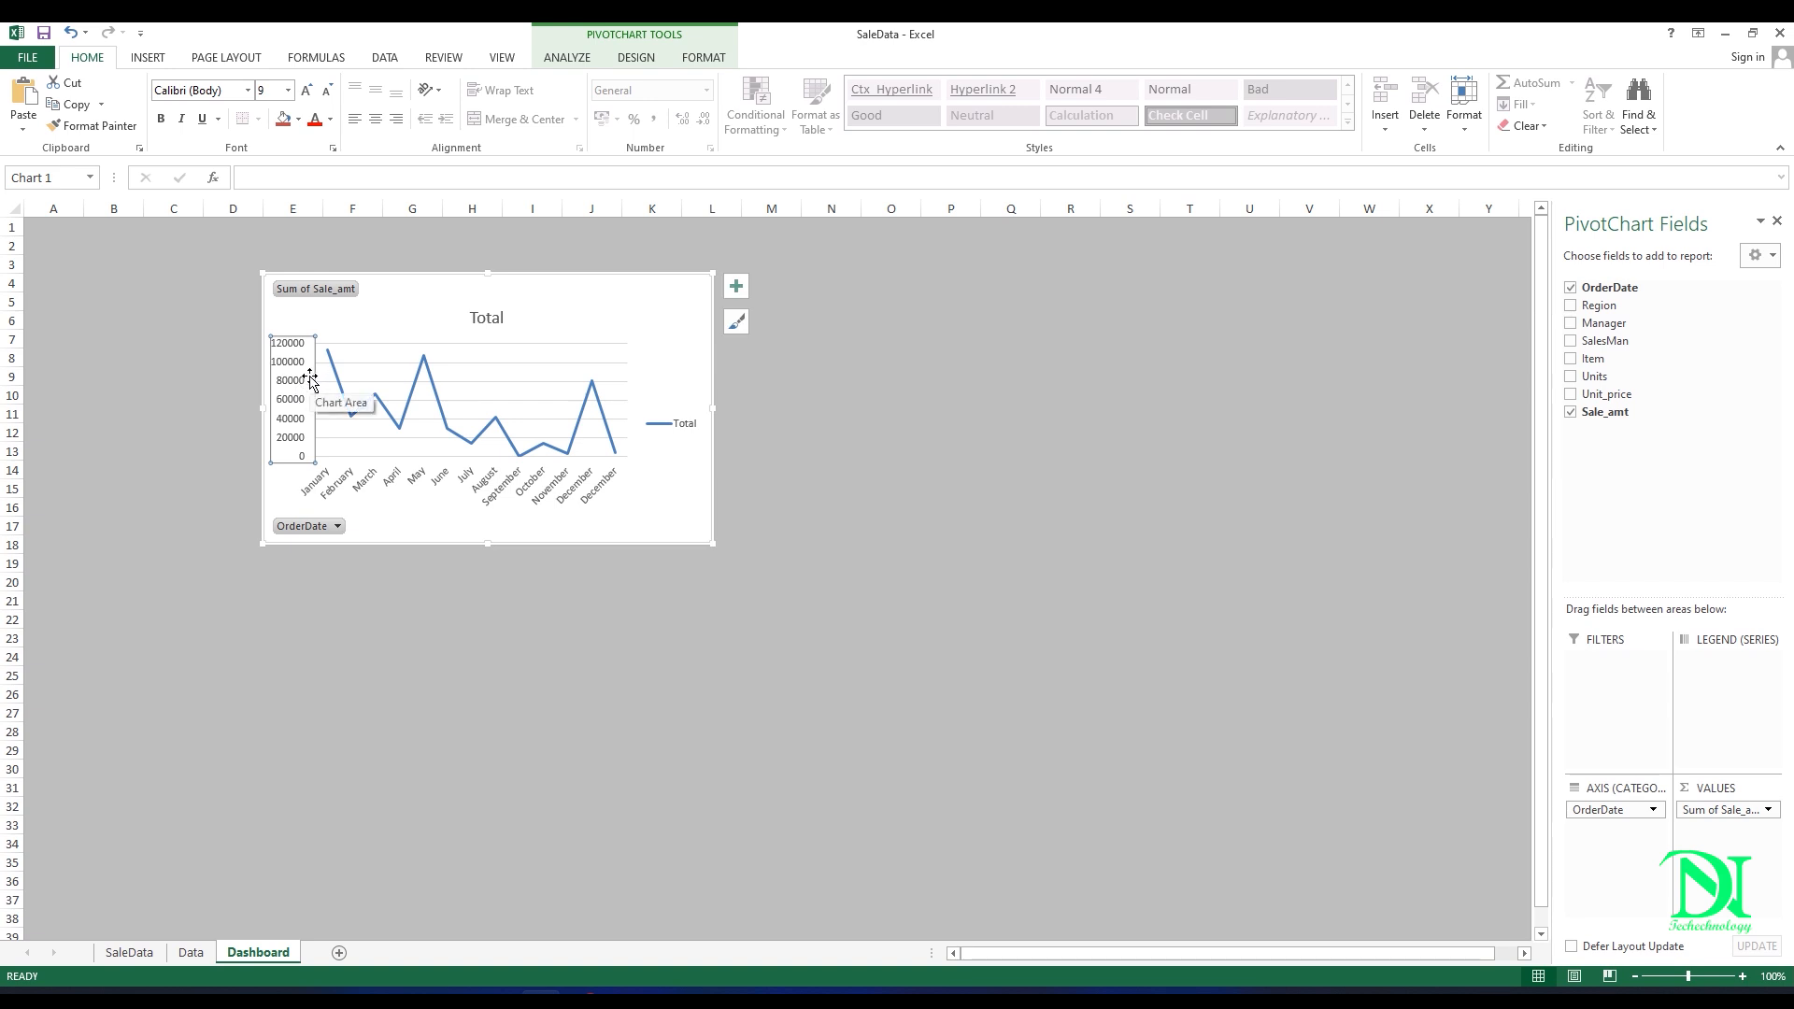
key(Delete)
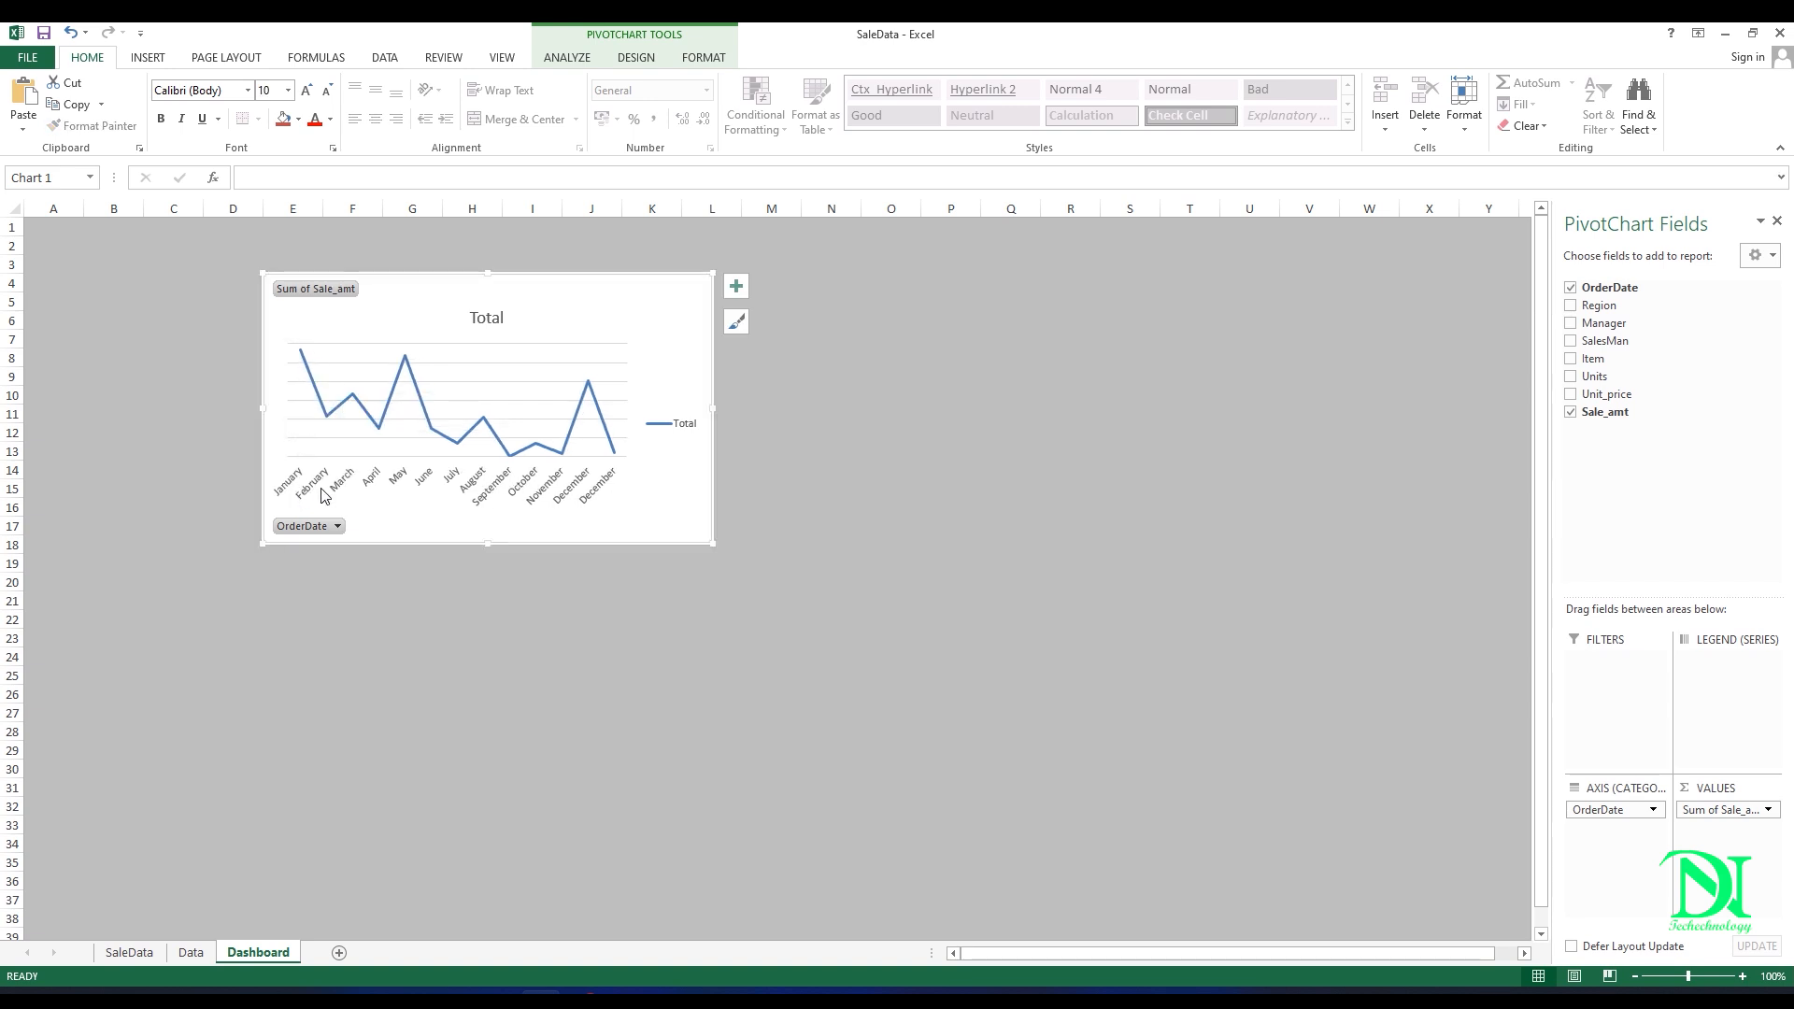
click(383, 492)
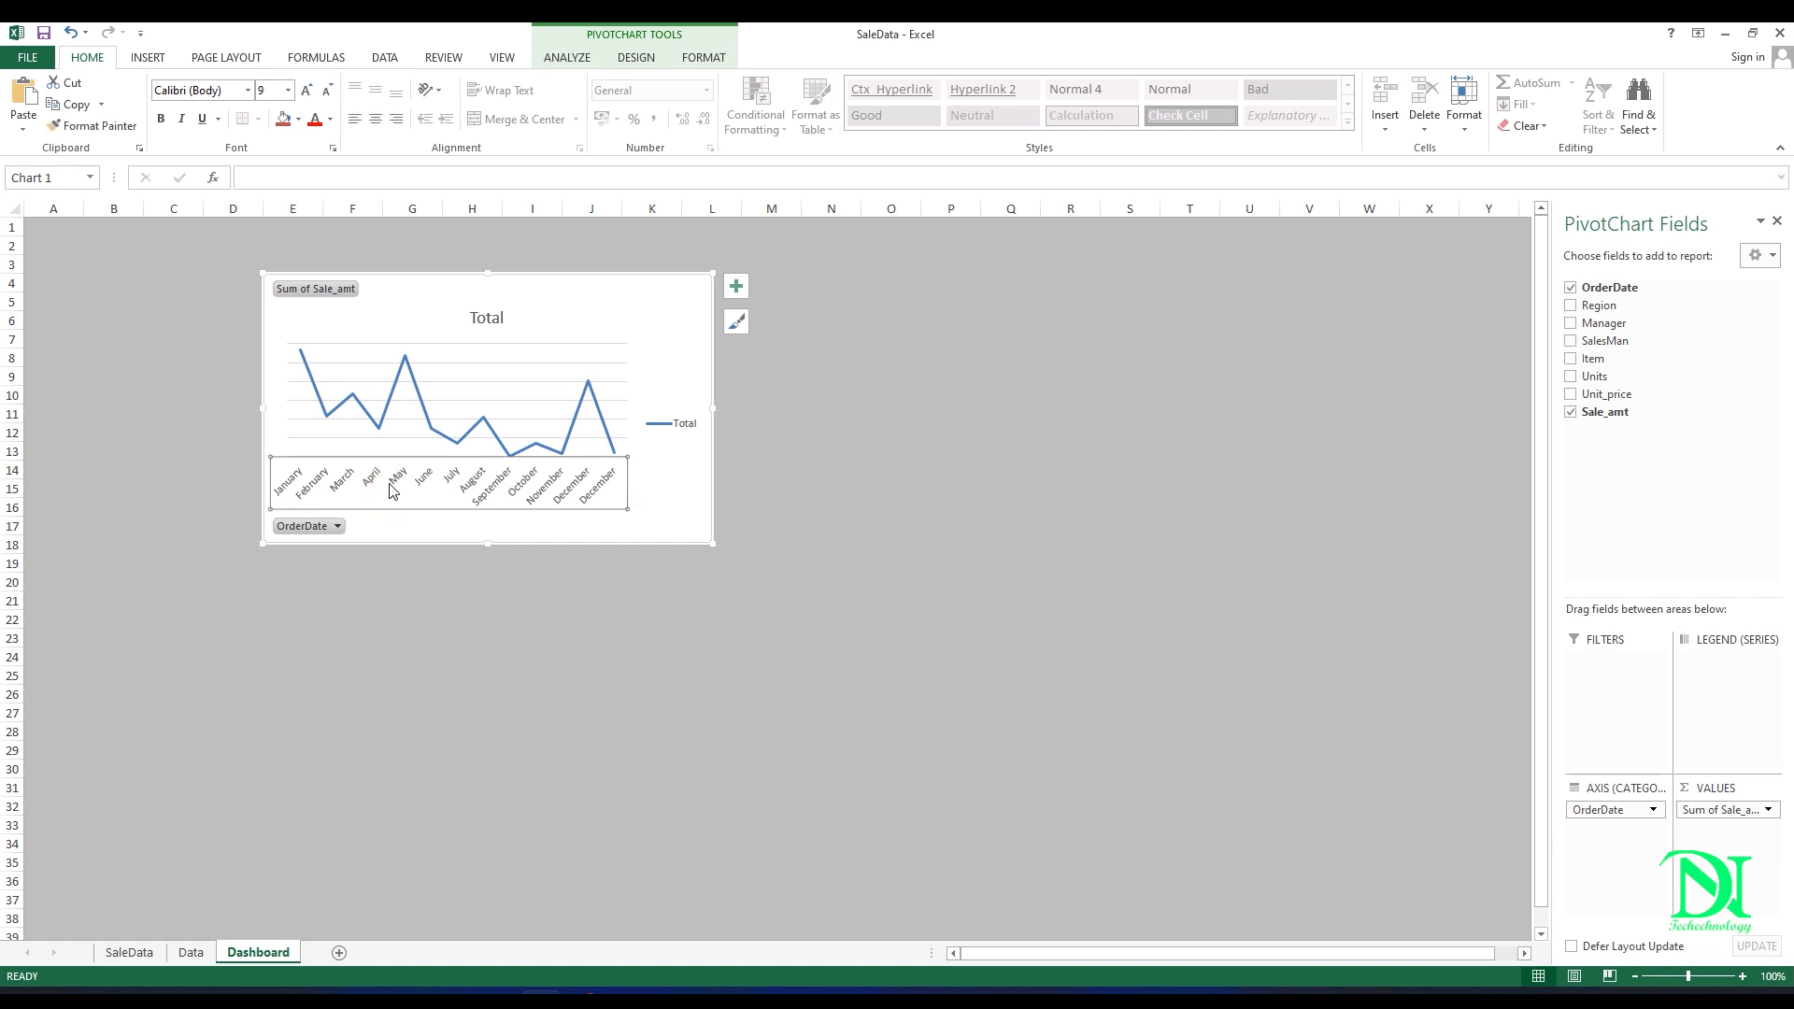
click(663, 424)
key(Delete)
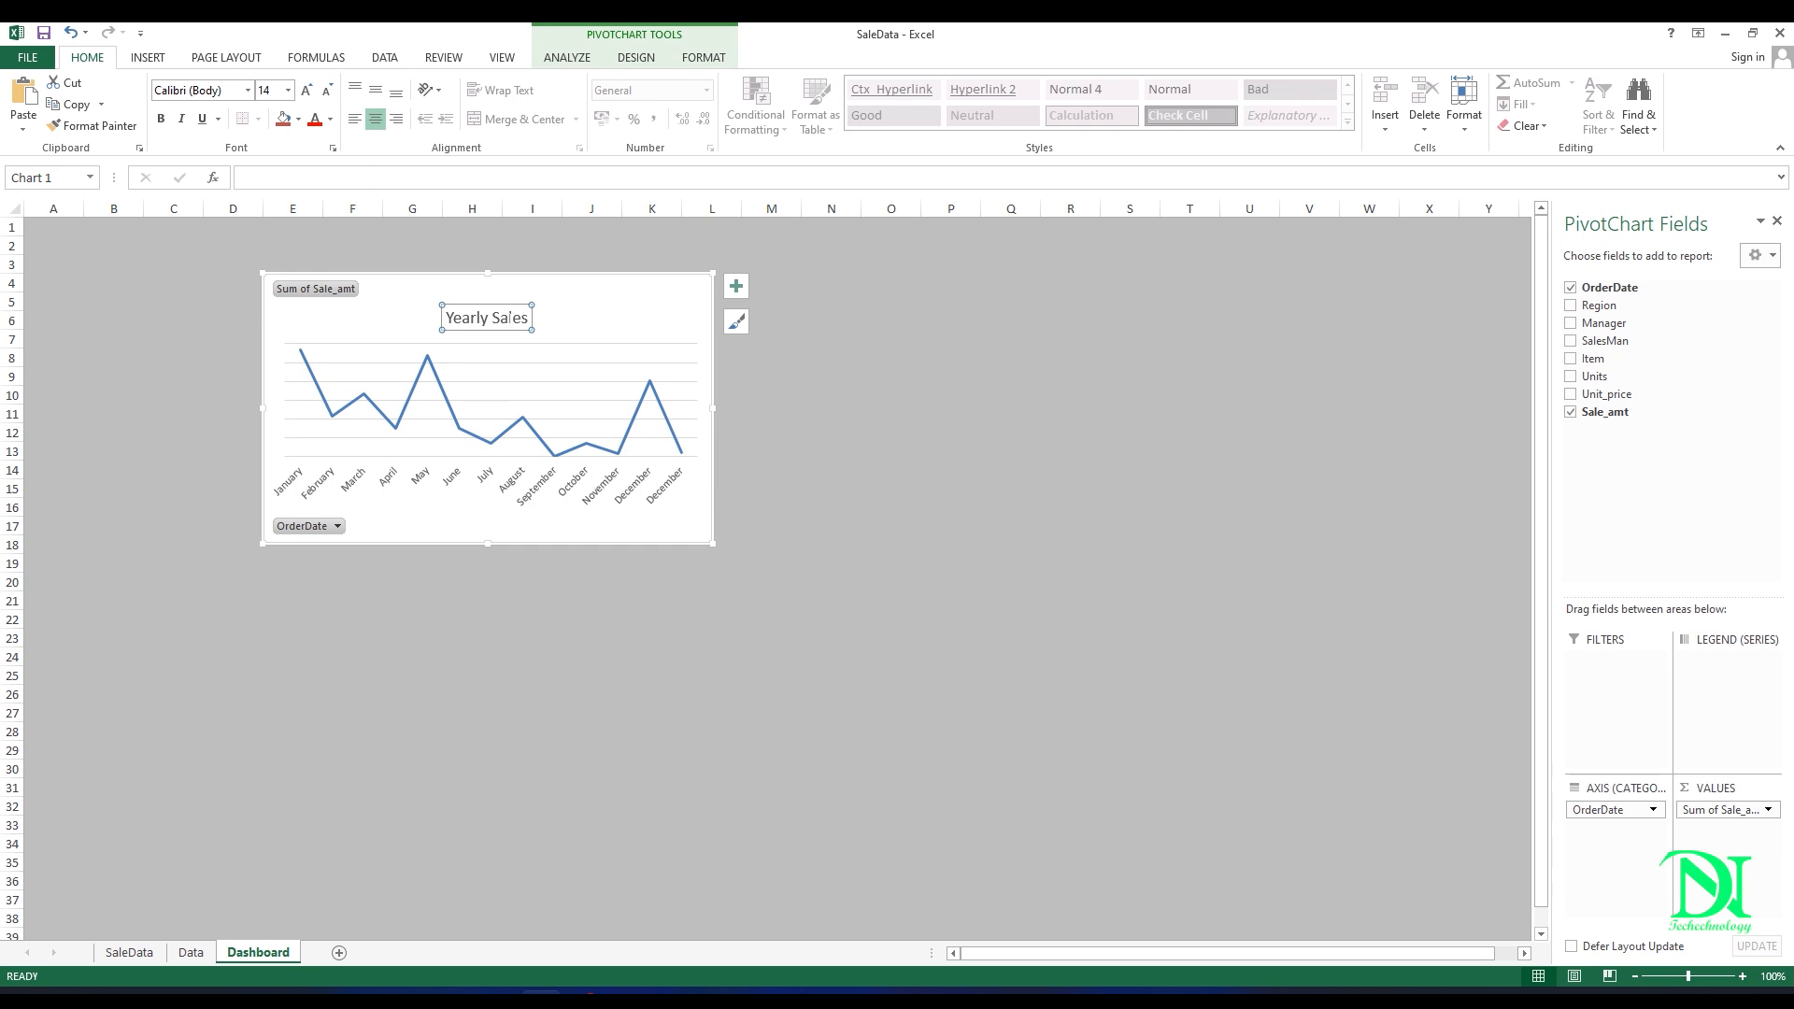
Step: Delete the chart title and the horizontal month axis while keeping the chart itself
key(Delete)
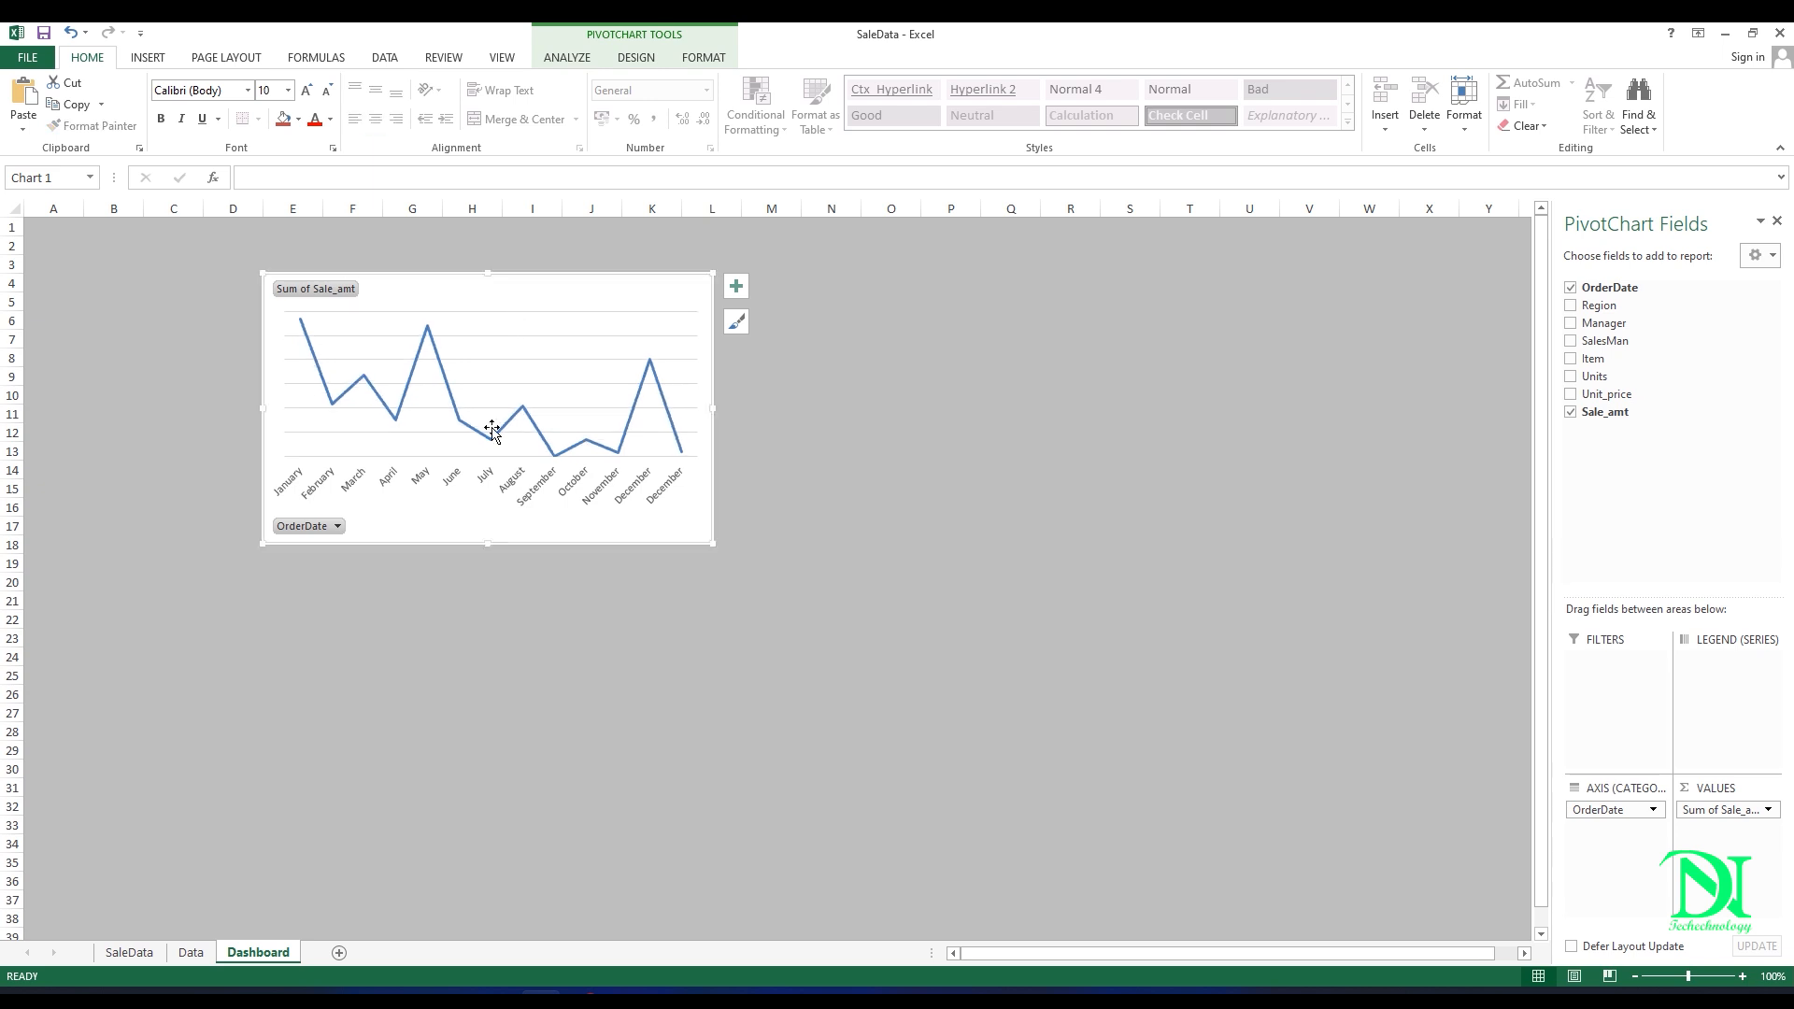
key(Delete)
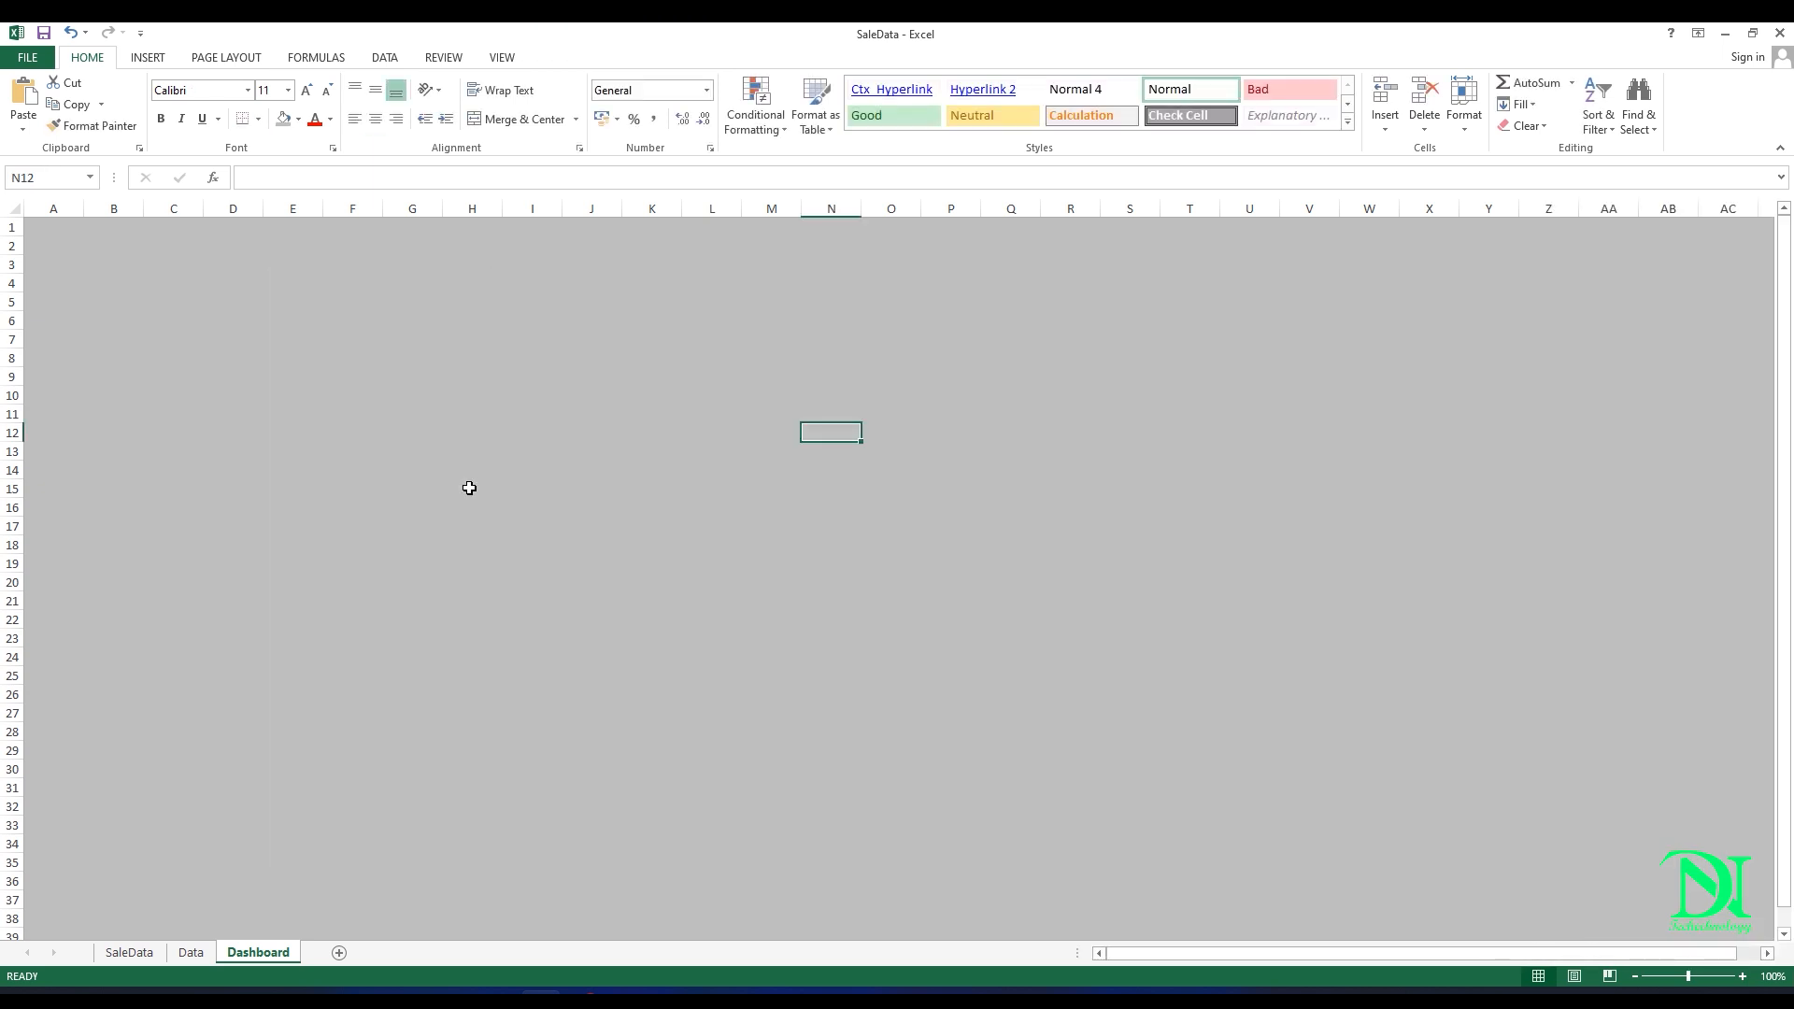
key(ctrl+z)
click(485, 488)
key(Delete)
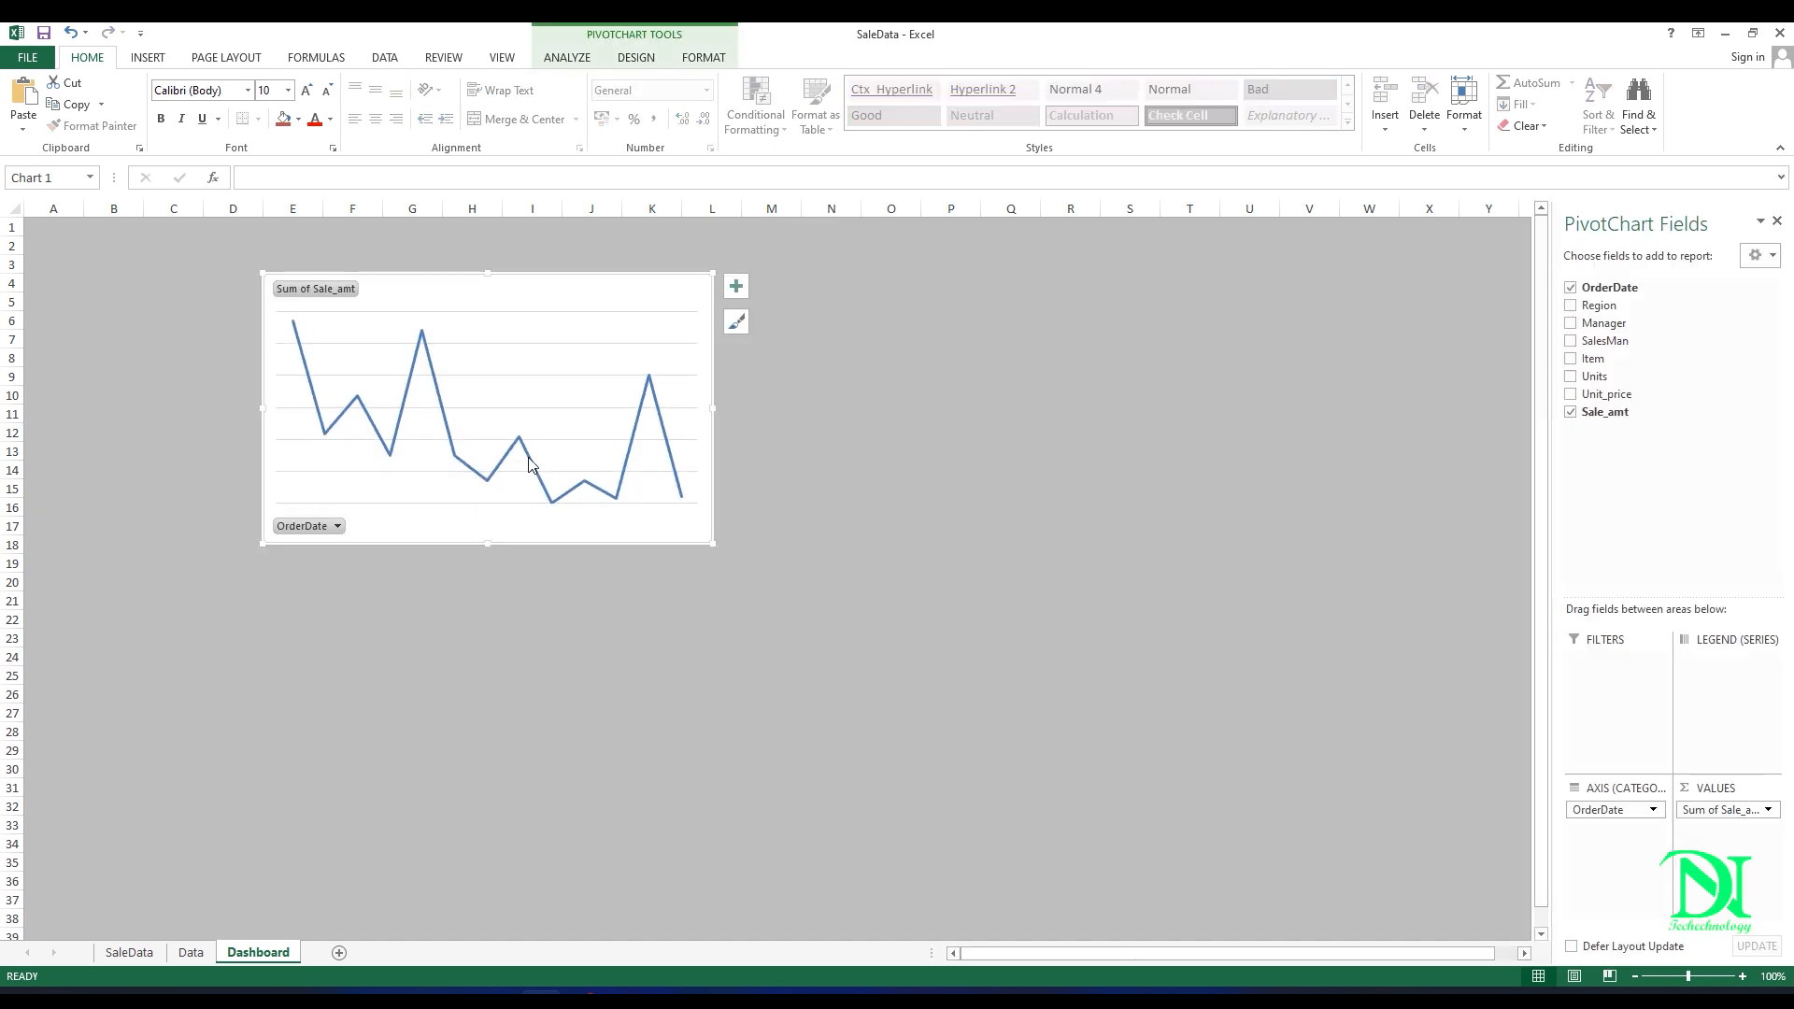
Step: Resize the line chart into a wide, low strip spanning about columns E to T and rows 4 to 14
drag(487, 547, 488, 445)
drag(713, 362, 1199, 364)
drag(725, 448, 725, 484)
click(710, 379)
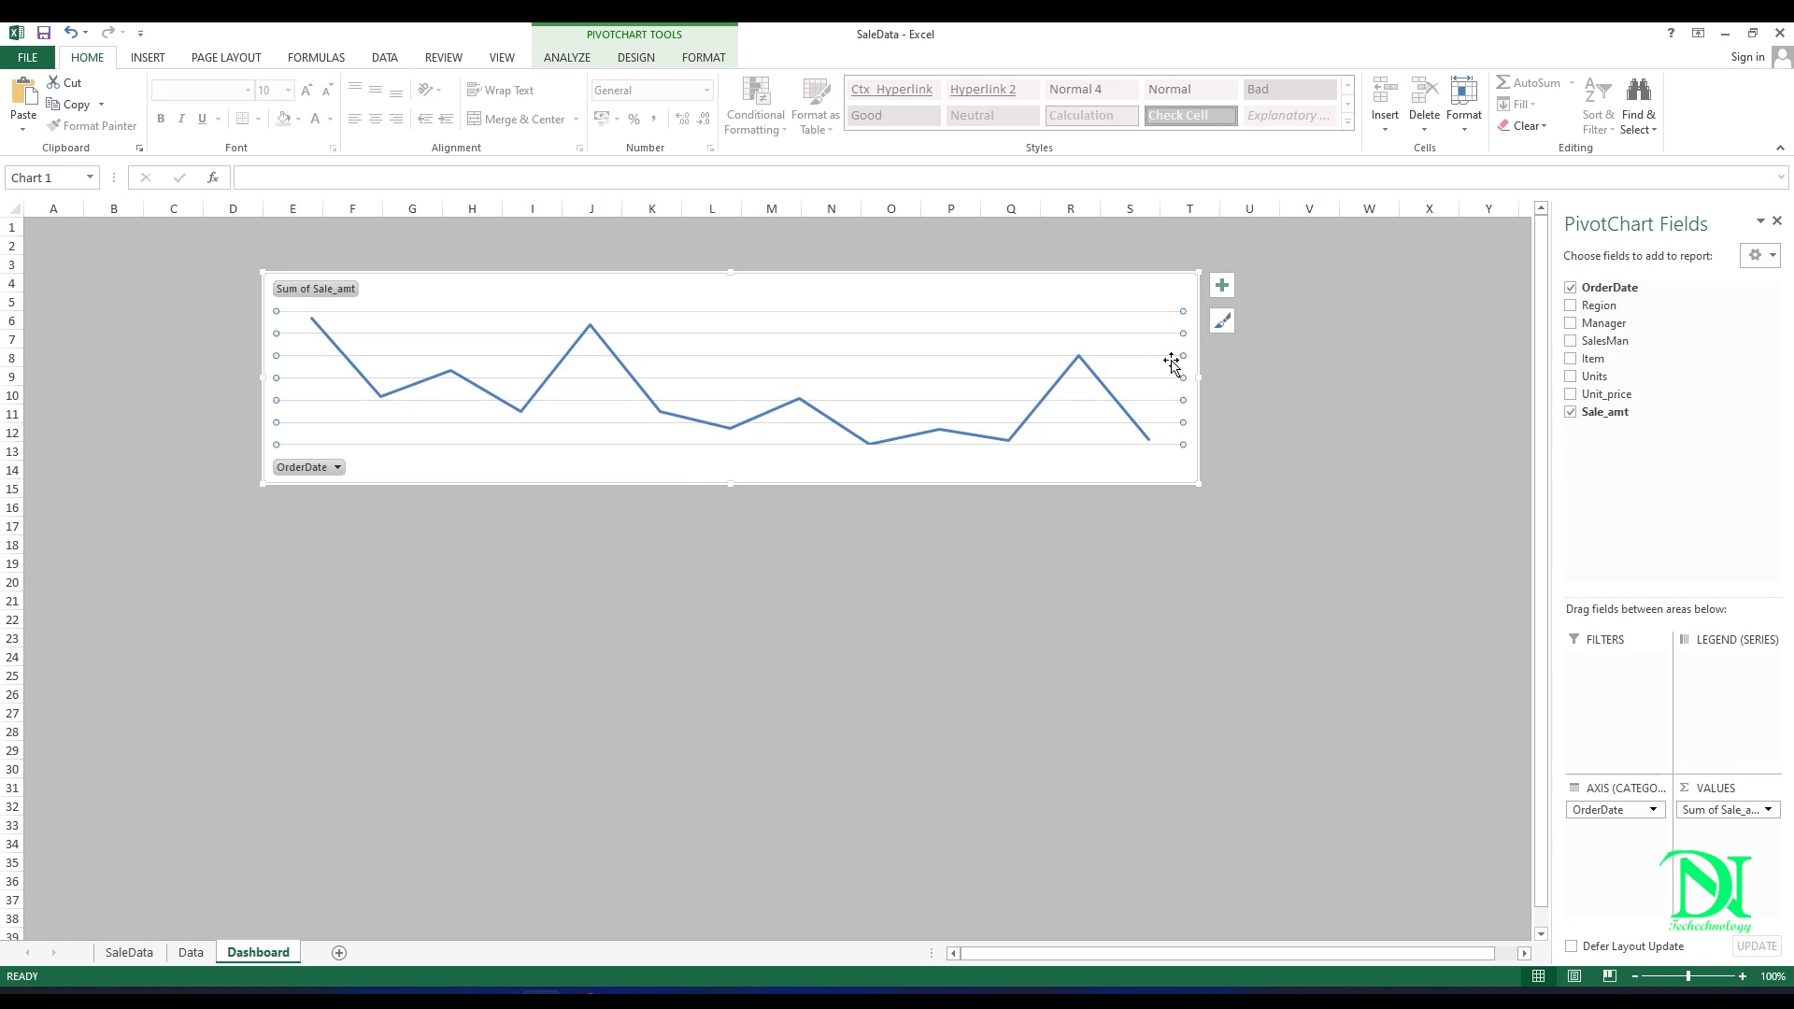
Step: Add data labels showing values to the line chart and set their label position to Above
click(1221, 285)
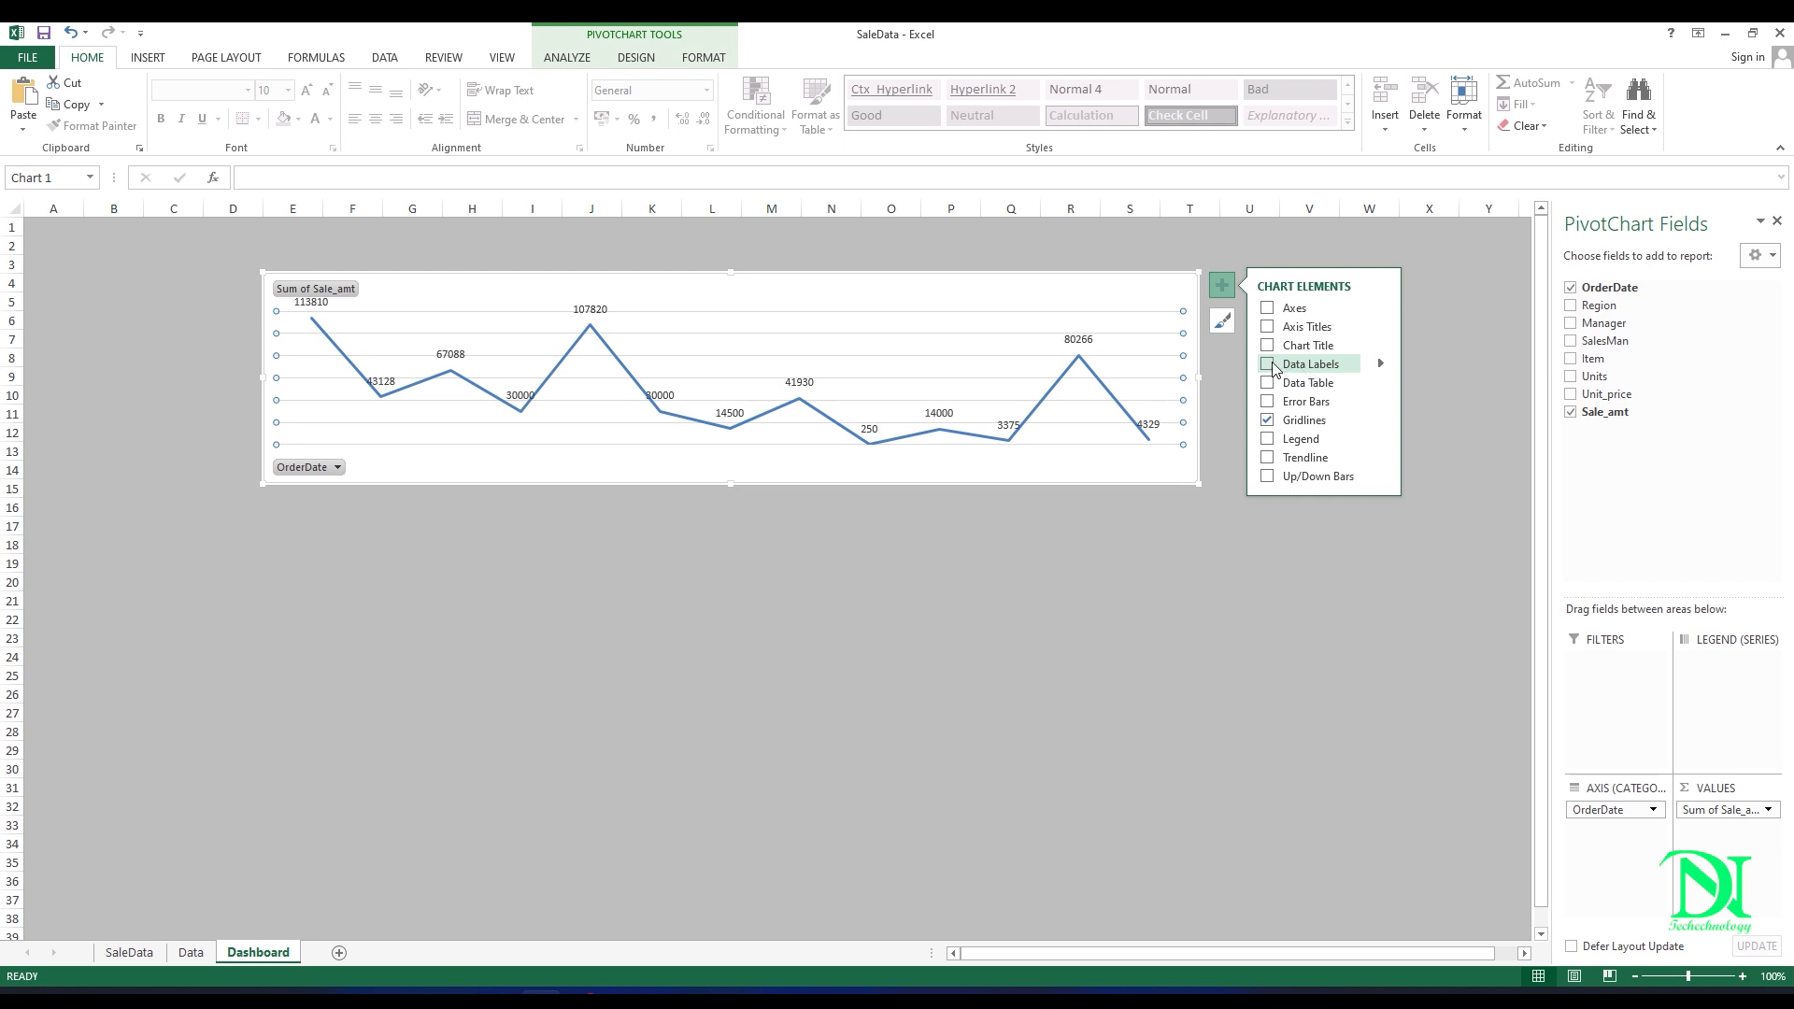
click(1380, 363)
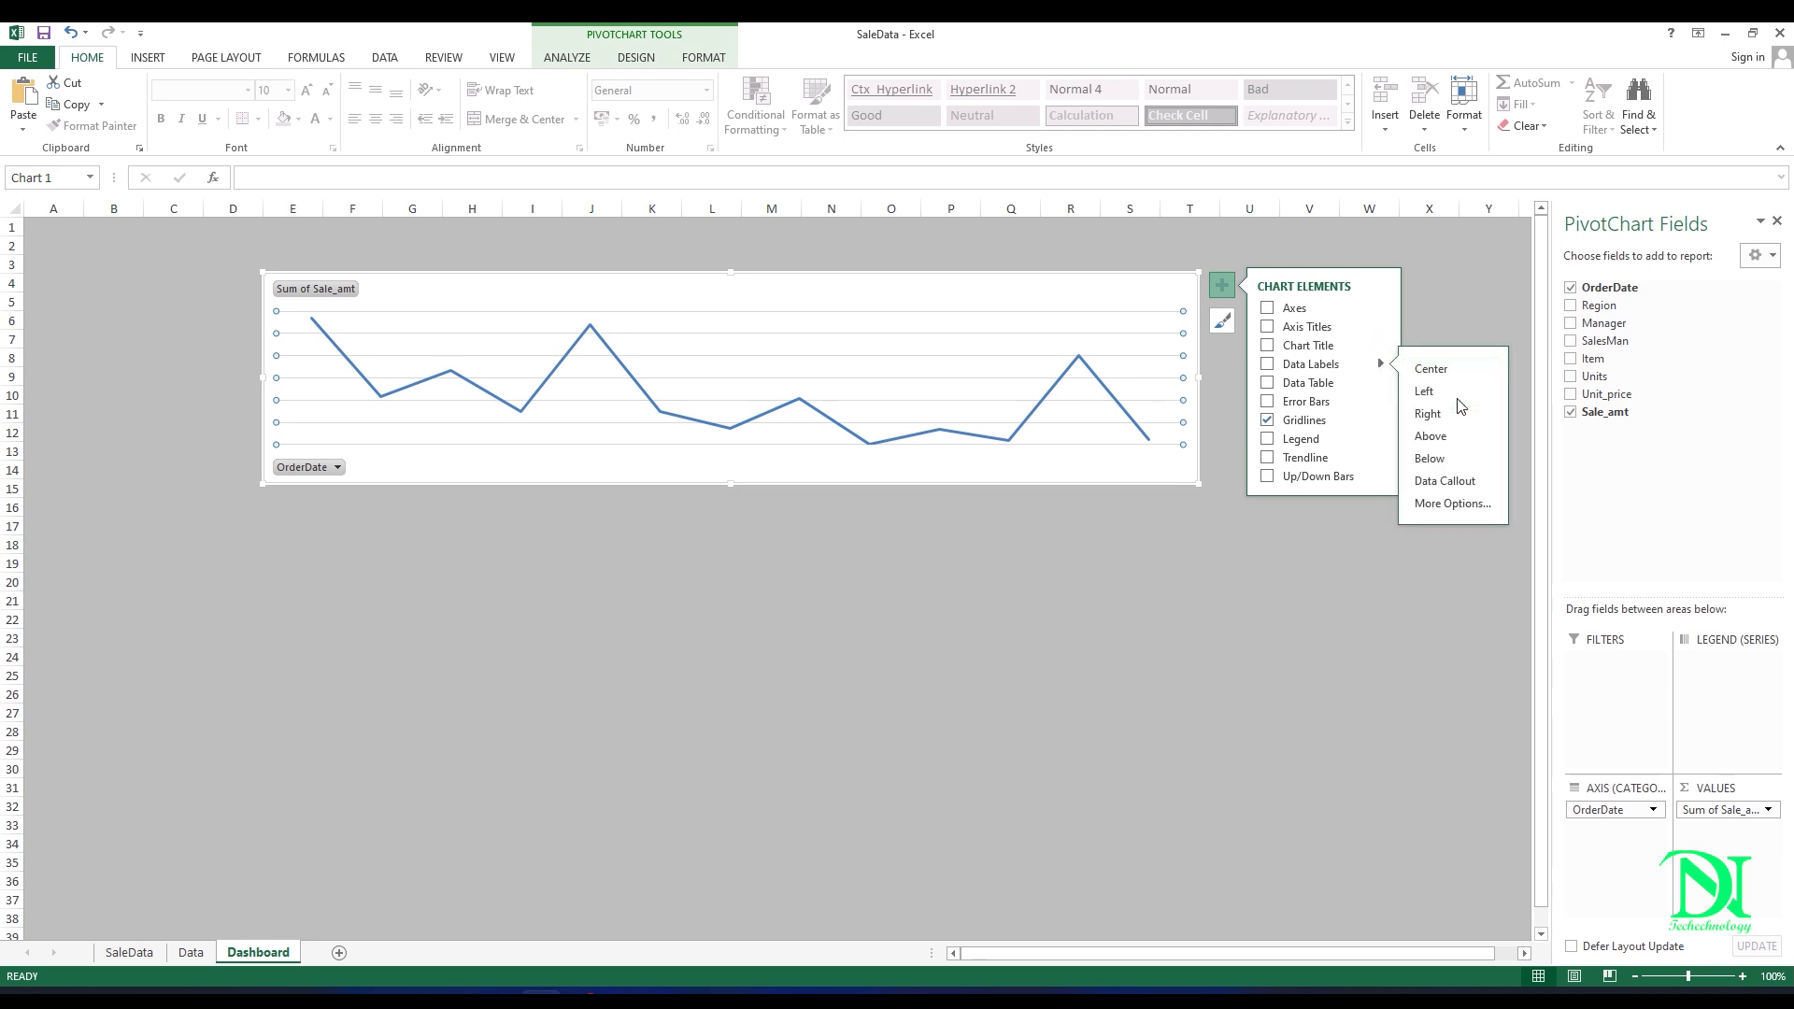
click(1454, 504)
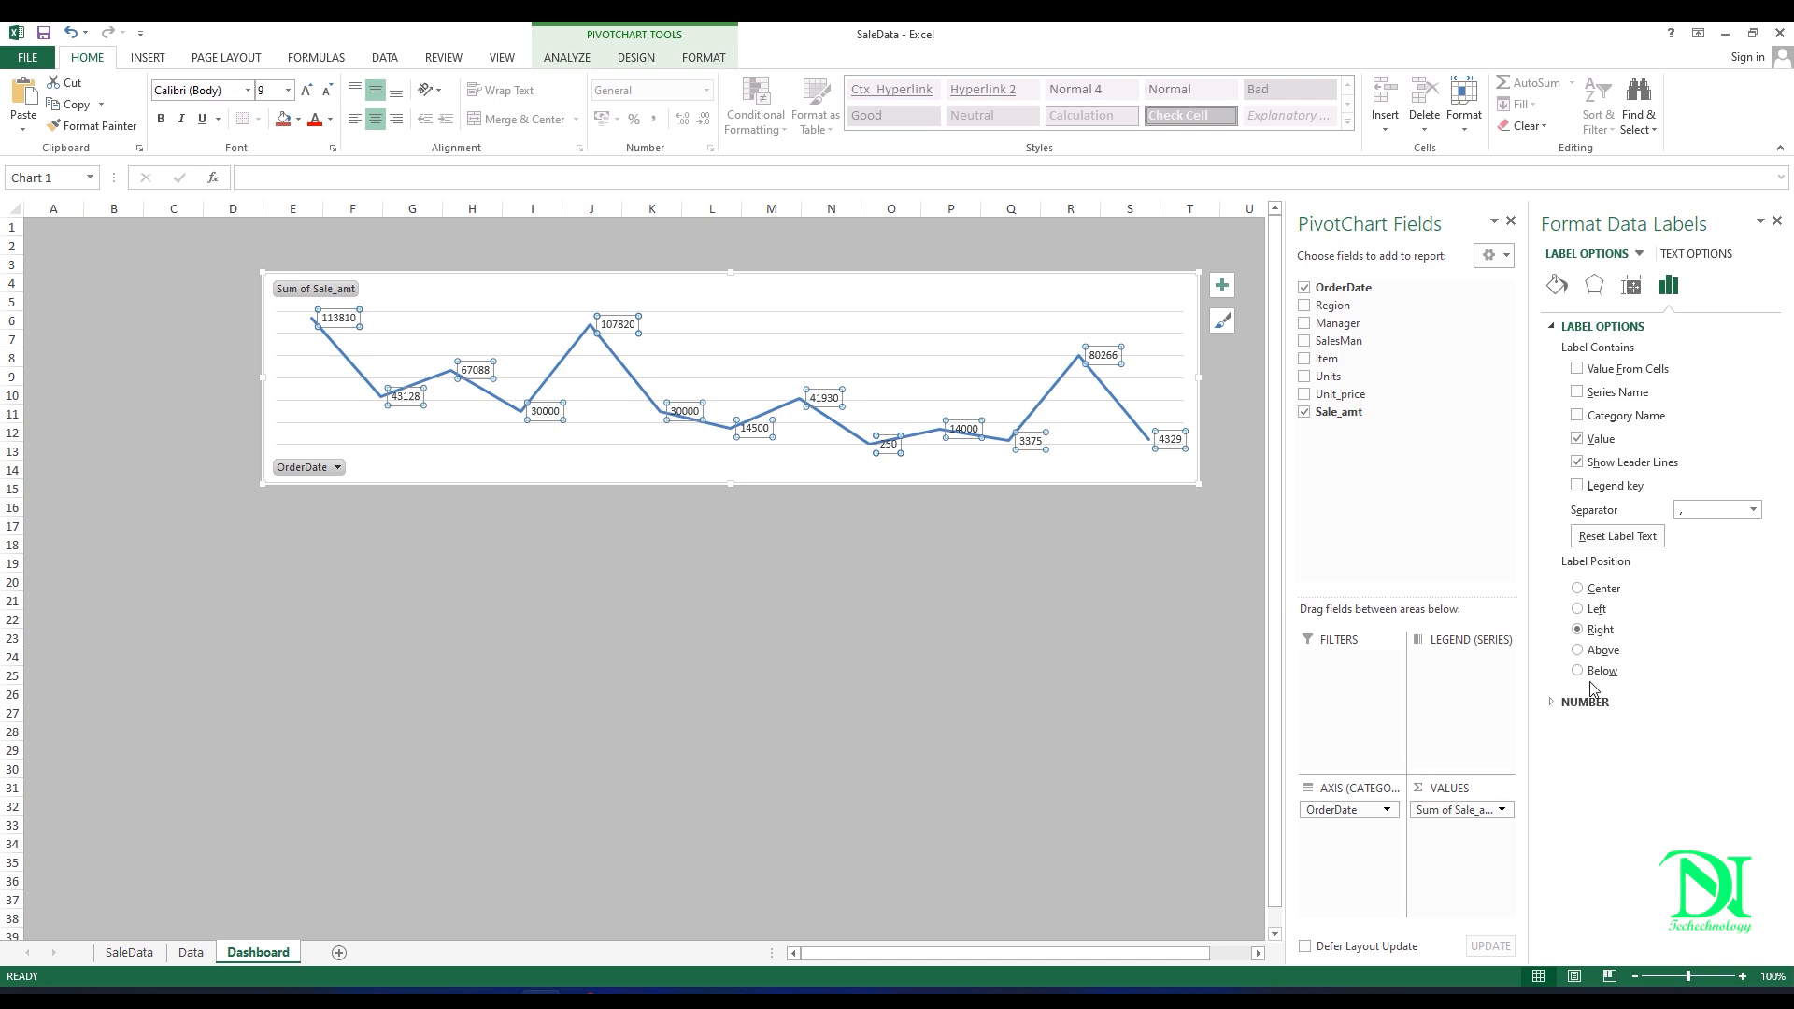
click(1600, 651)
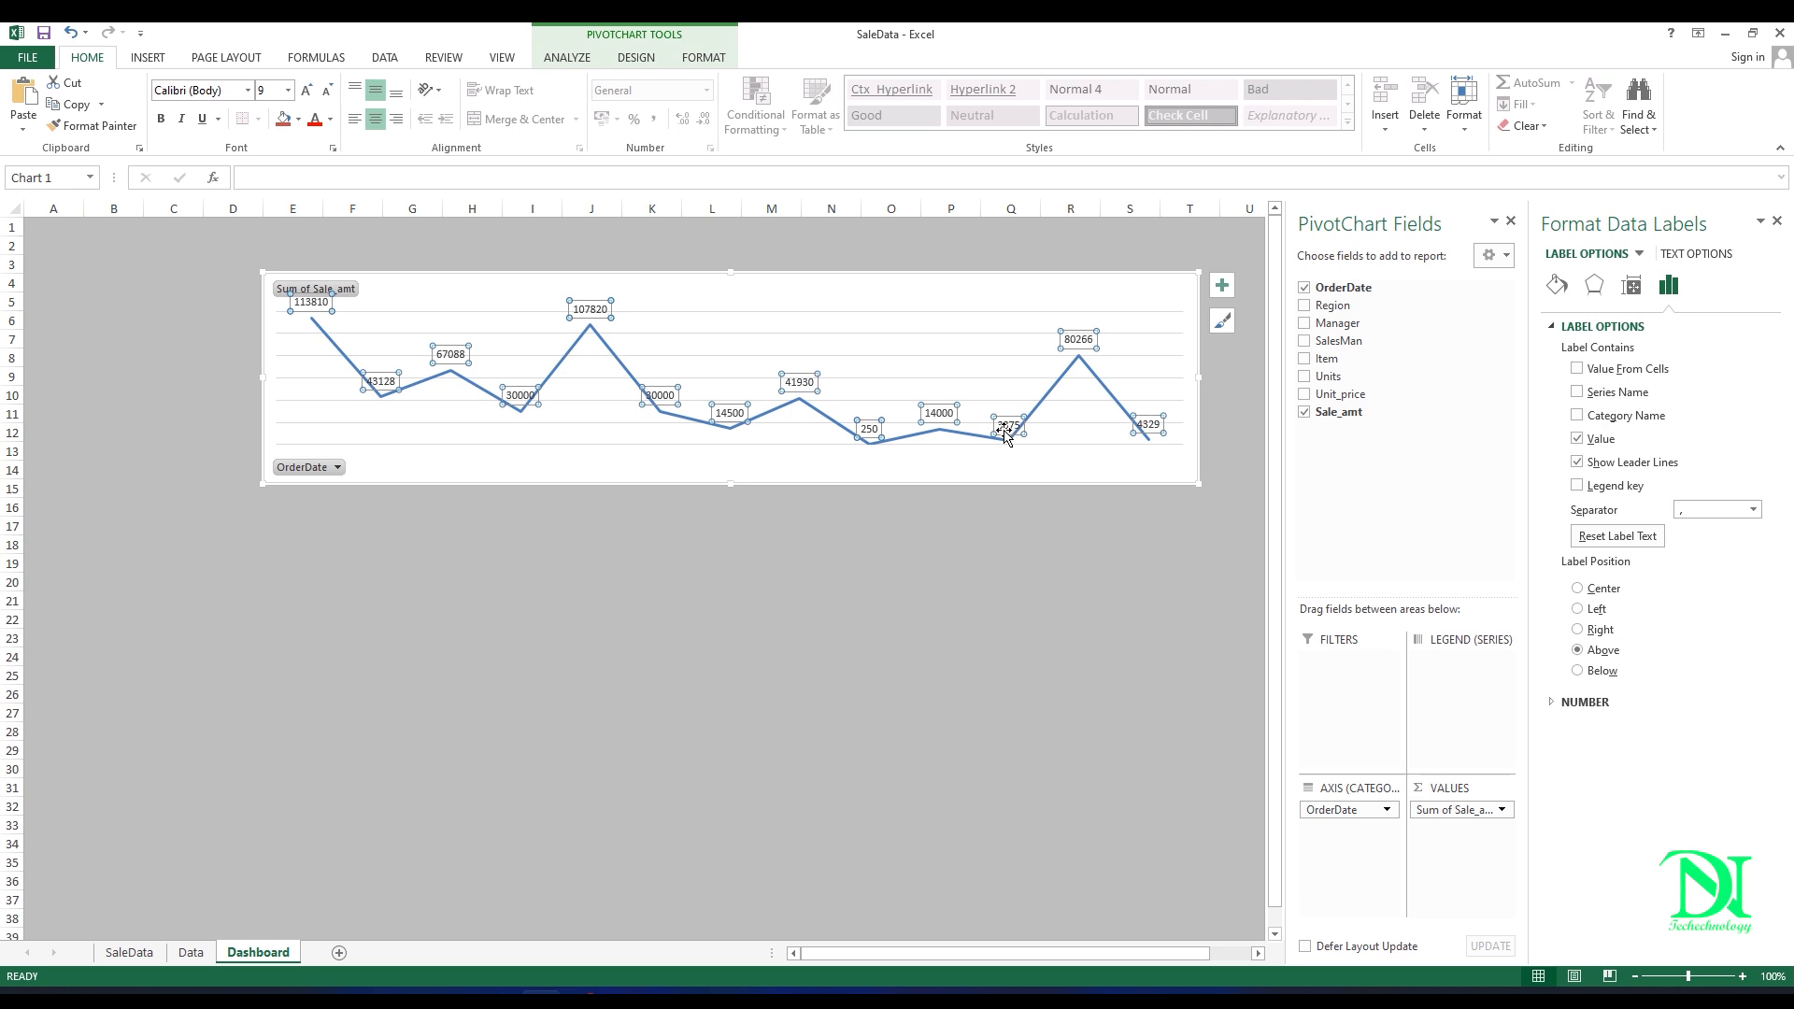
Step: Deselect the data labels and shift the chart sideways so it spans about columns C to R
click(1068, 564)
click(705, 542)
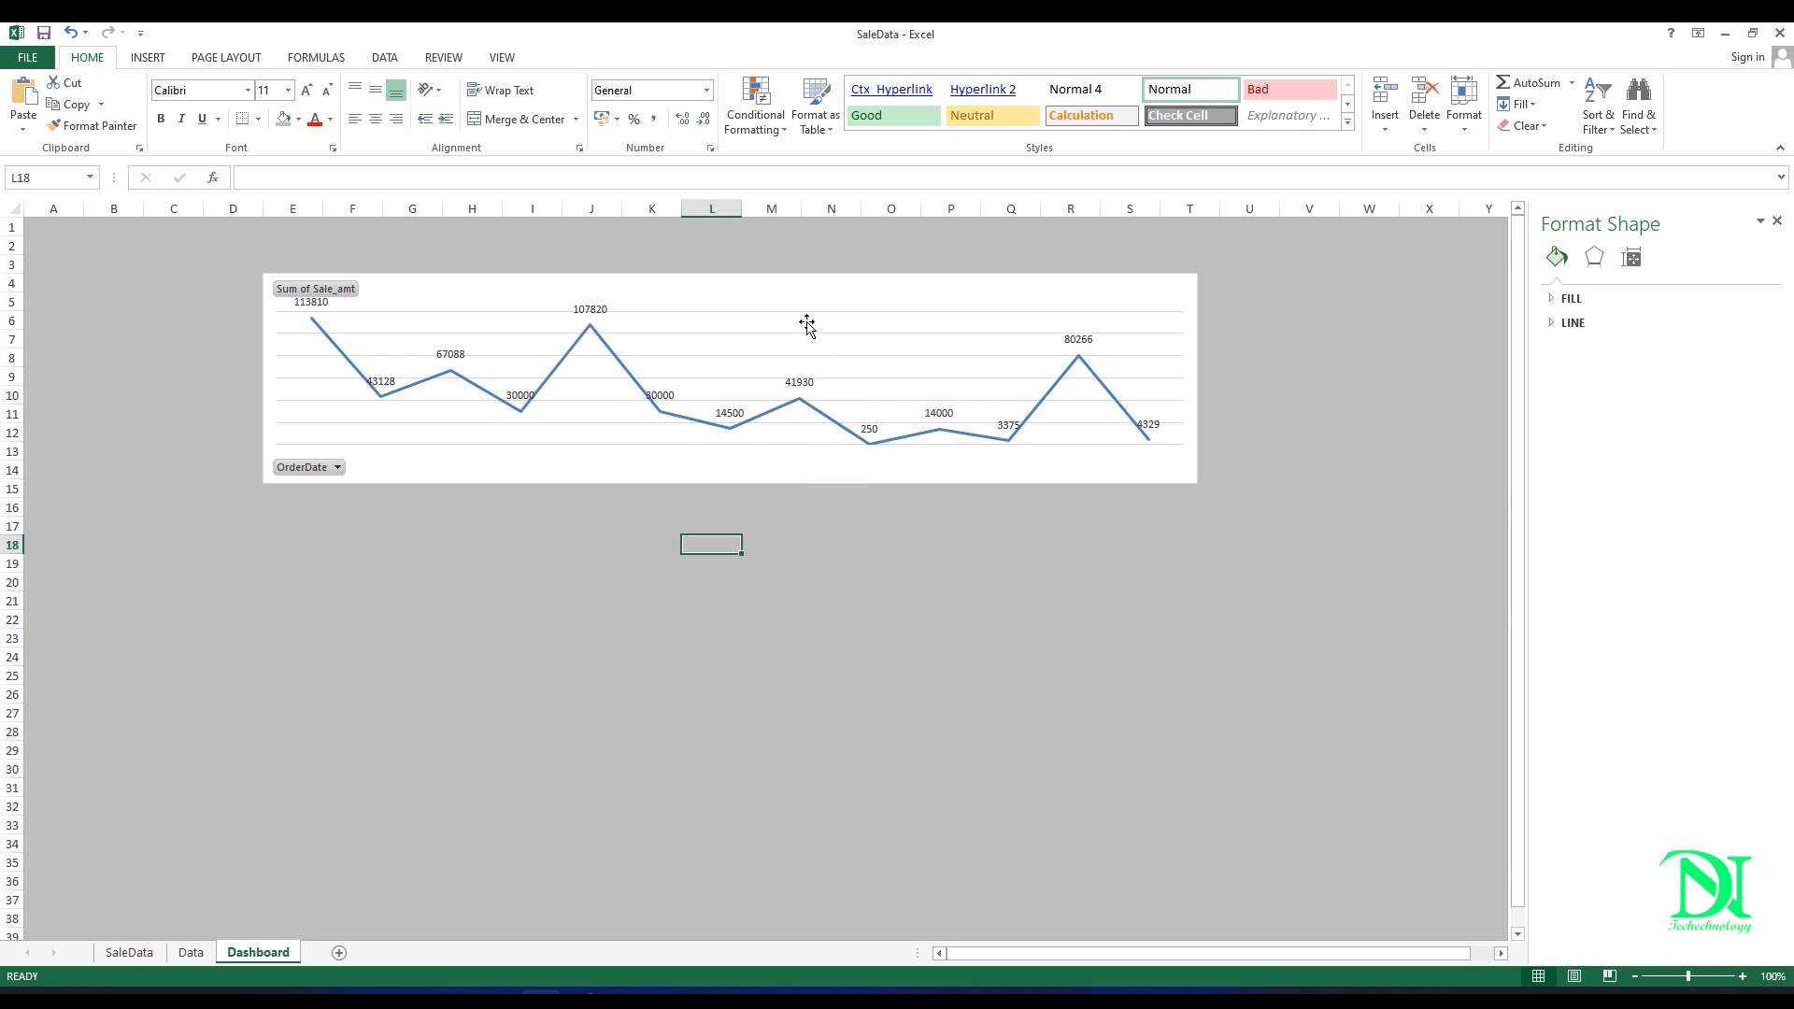
drag(795, 299, 683, 291)
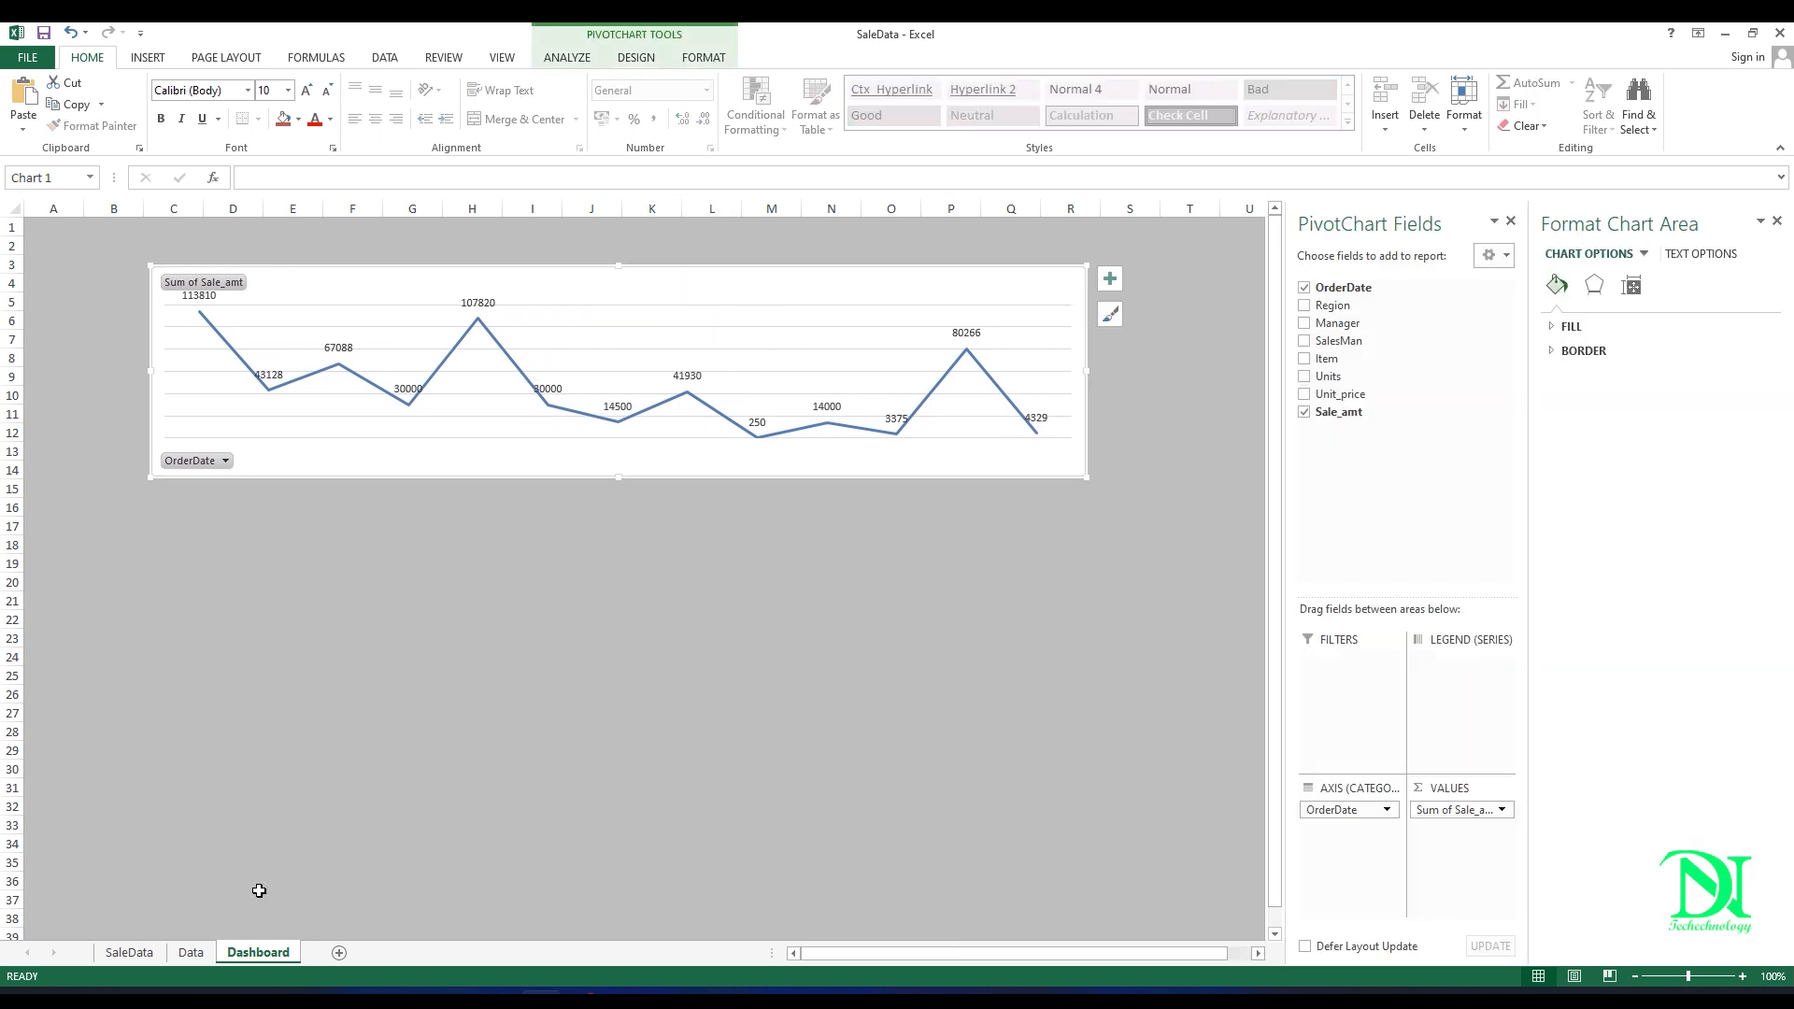
Step: Create a second PivotTable from Table1 of the SaleData sheet, placed on the existing Data sheet at cell D1
click(131, 952)
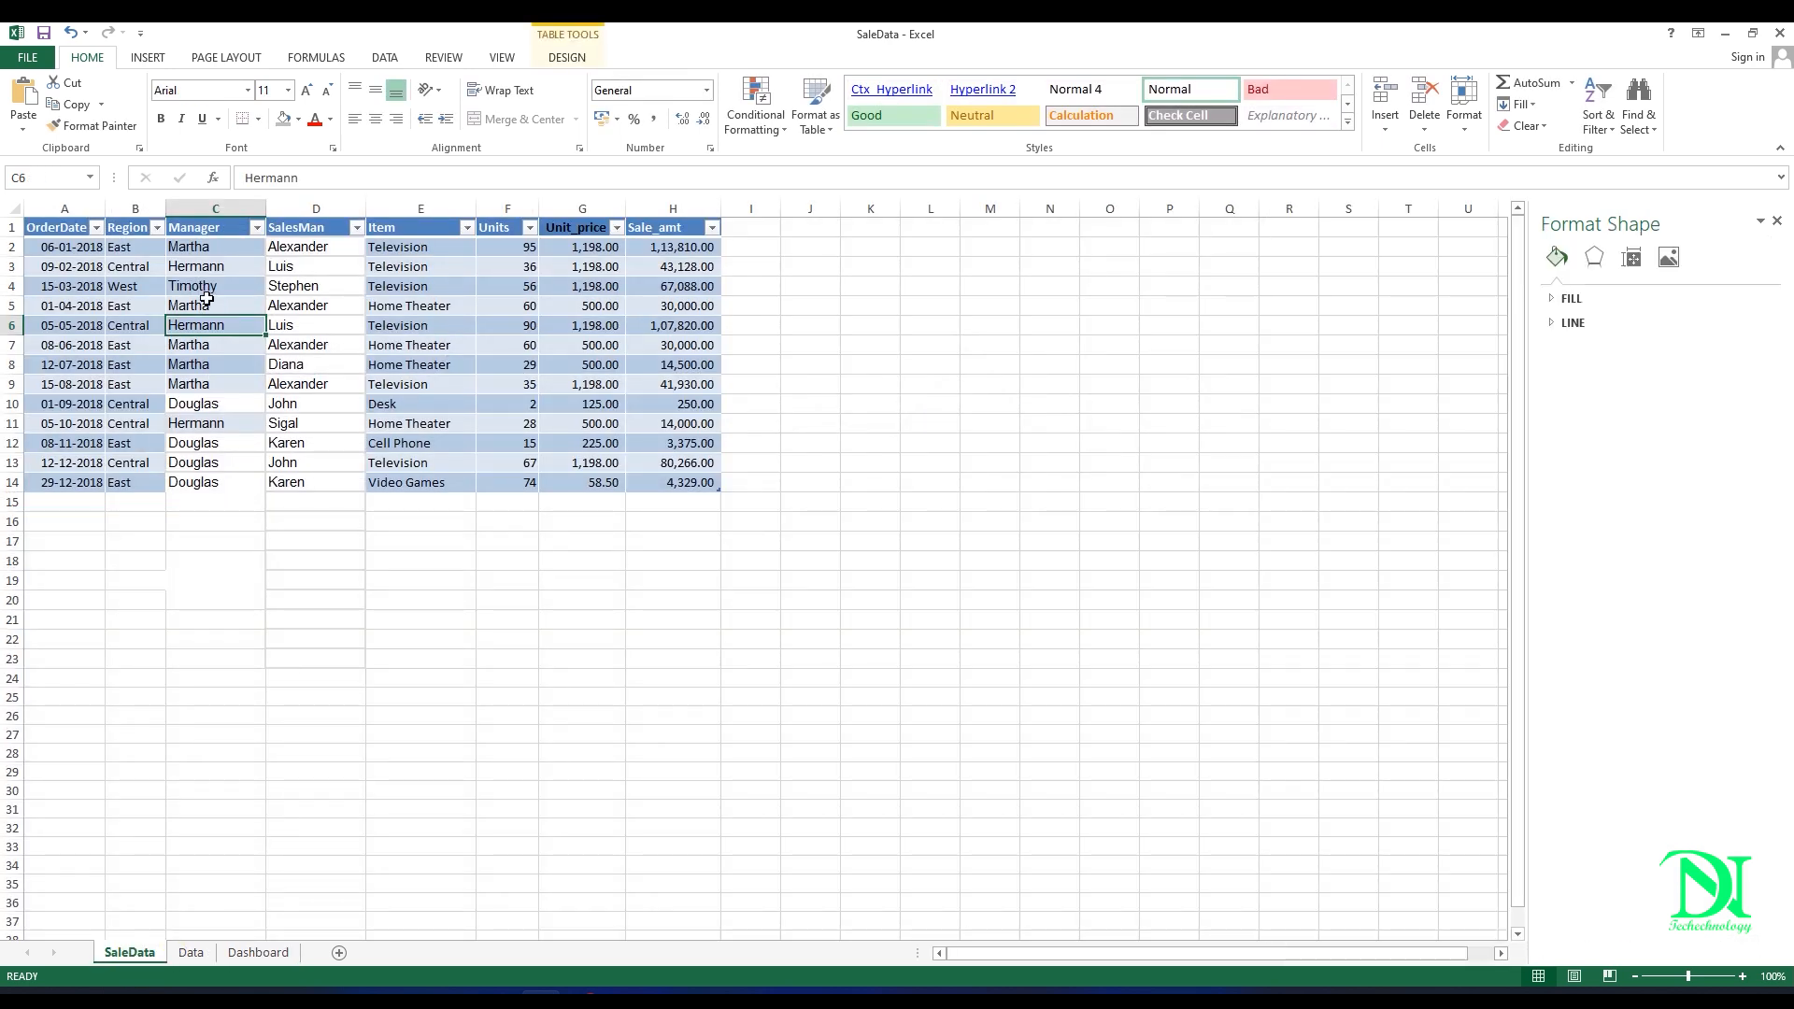
click(145, 299)
click(148, 57)
click(30, 98)
click(362, 521)
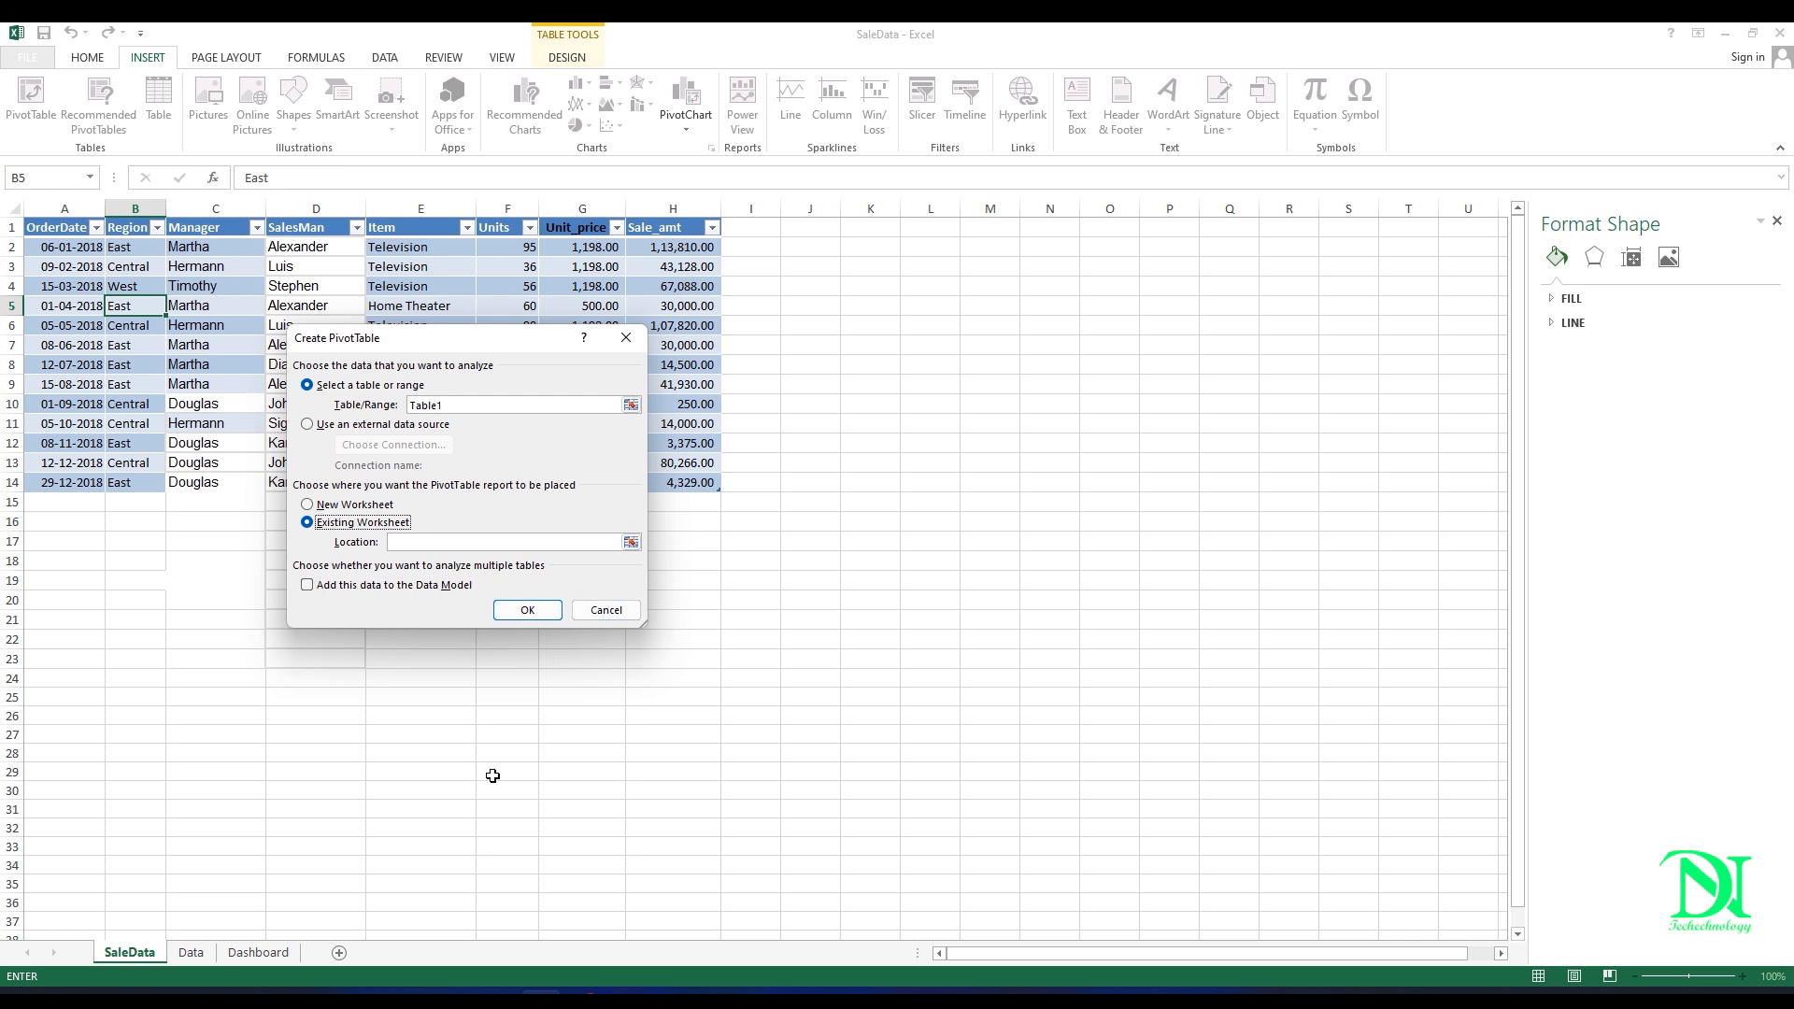
click(486, 541)
click(190, 952)
click(285, 235)
click(527, 609)
Step: Close the shape formatting pane and build the new PivotTable with Region as rows and Sale_amt as summed values
click(379, 379)
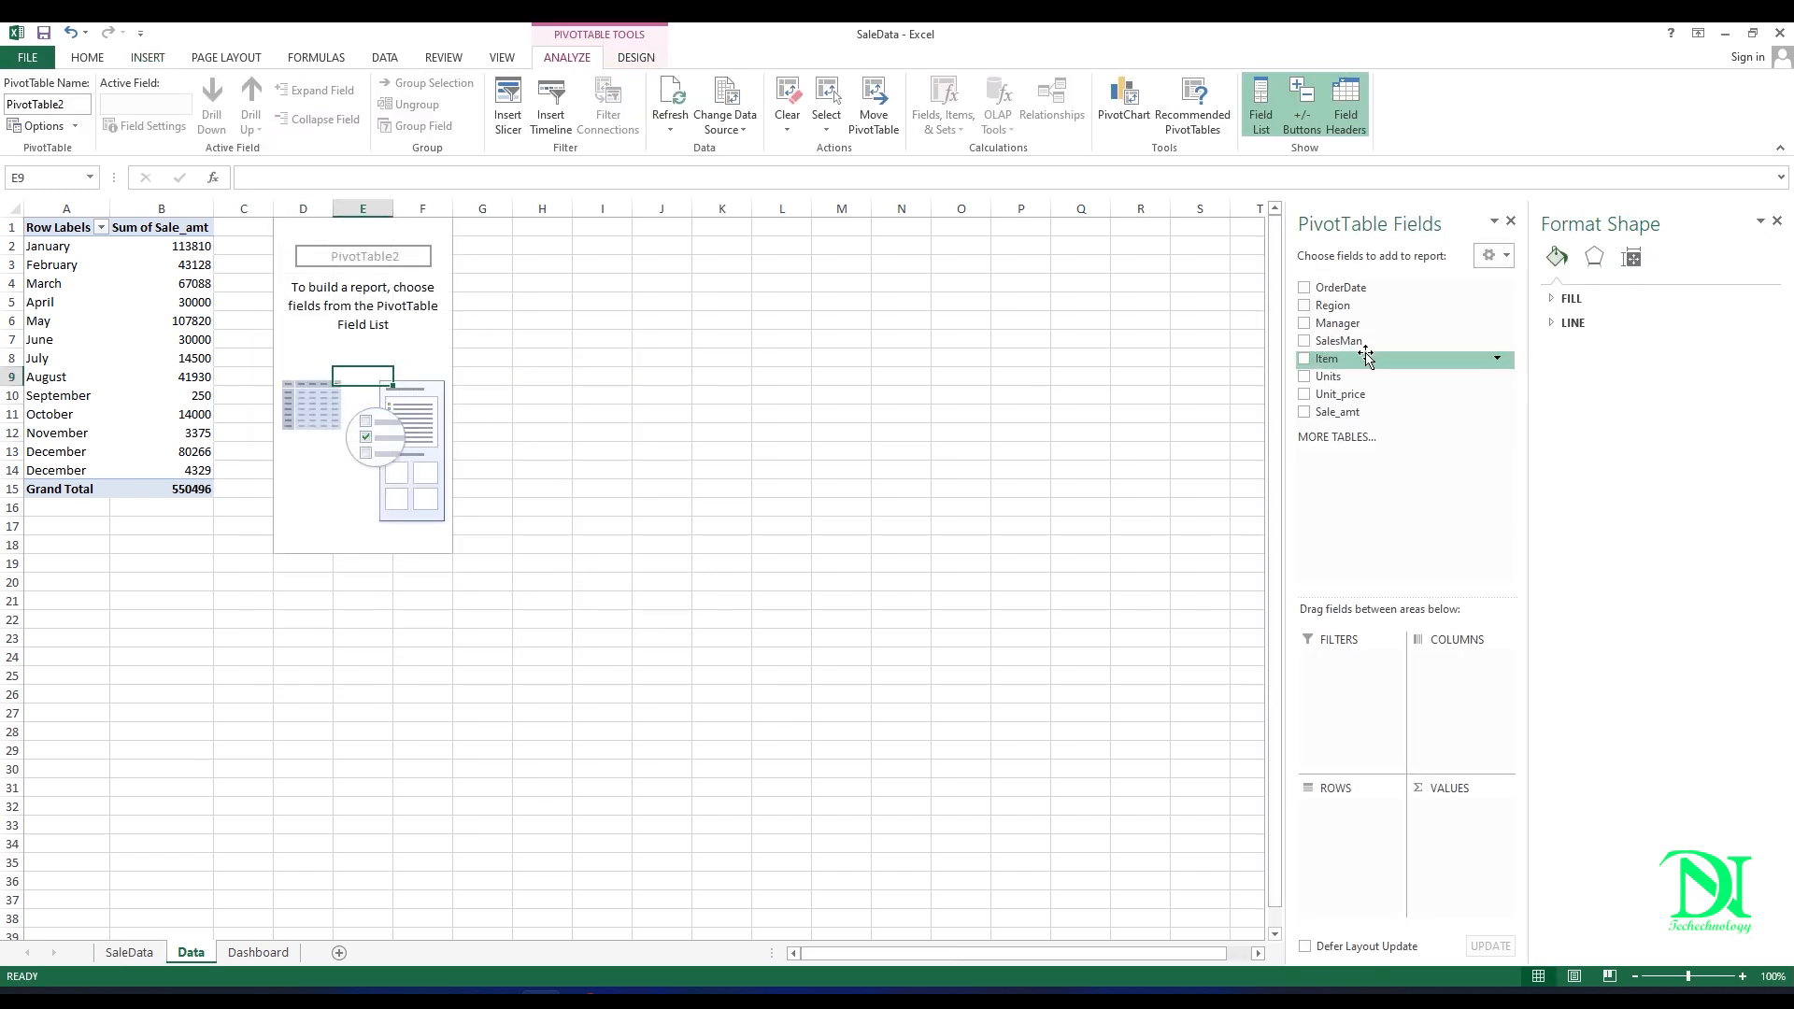
click(1778, 220)
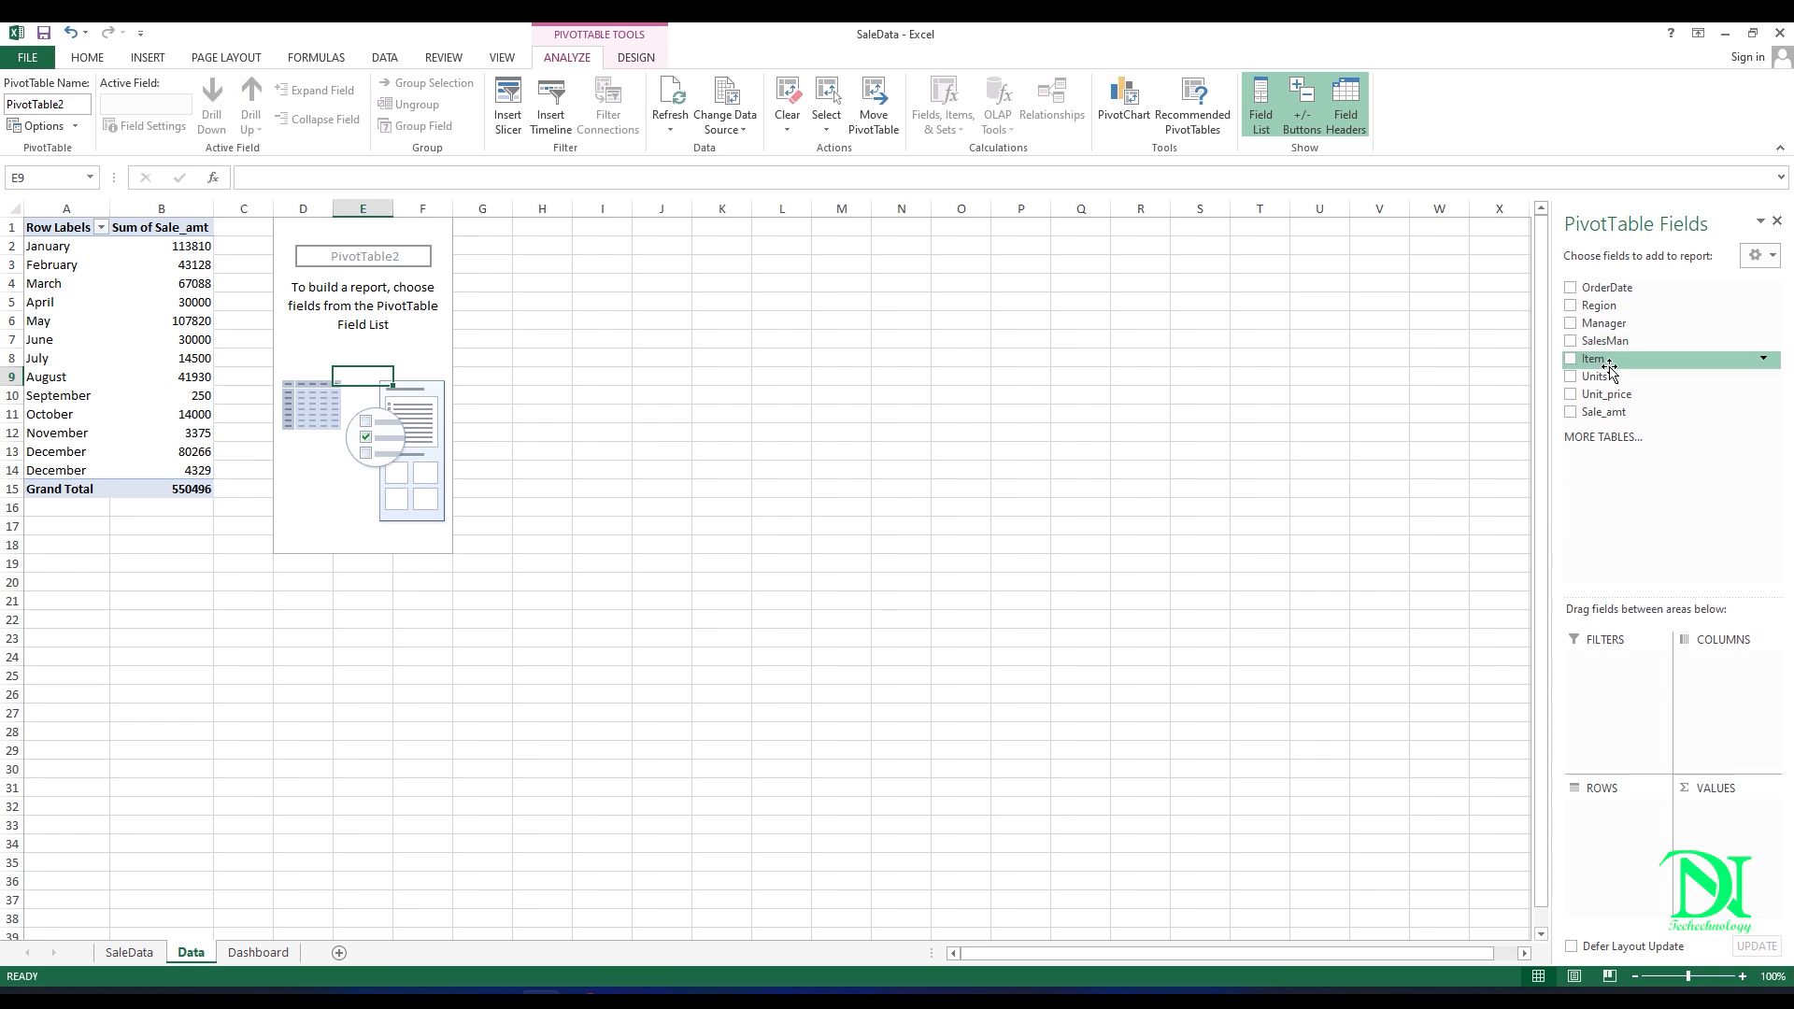
drag(1615, 340, 1598, 818)
drag(1601, 411, 1696, 822)
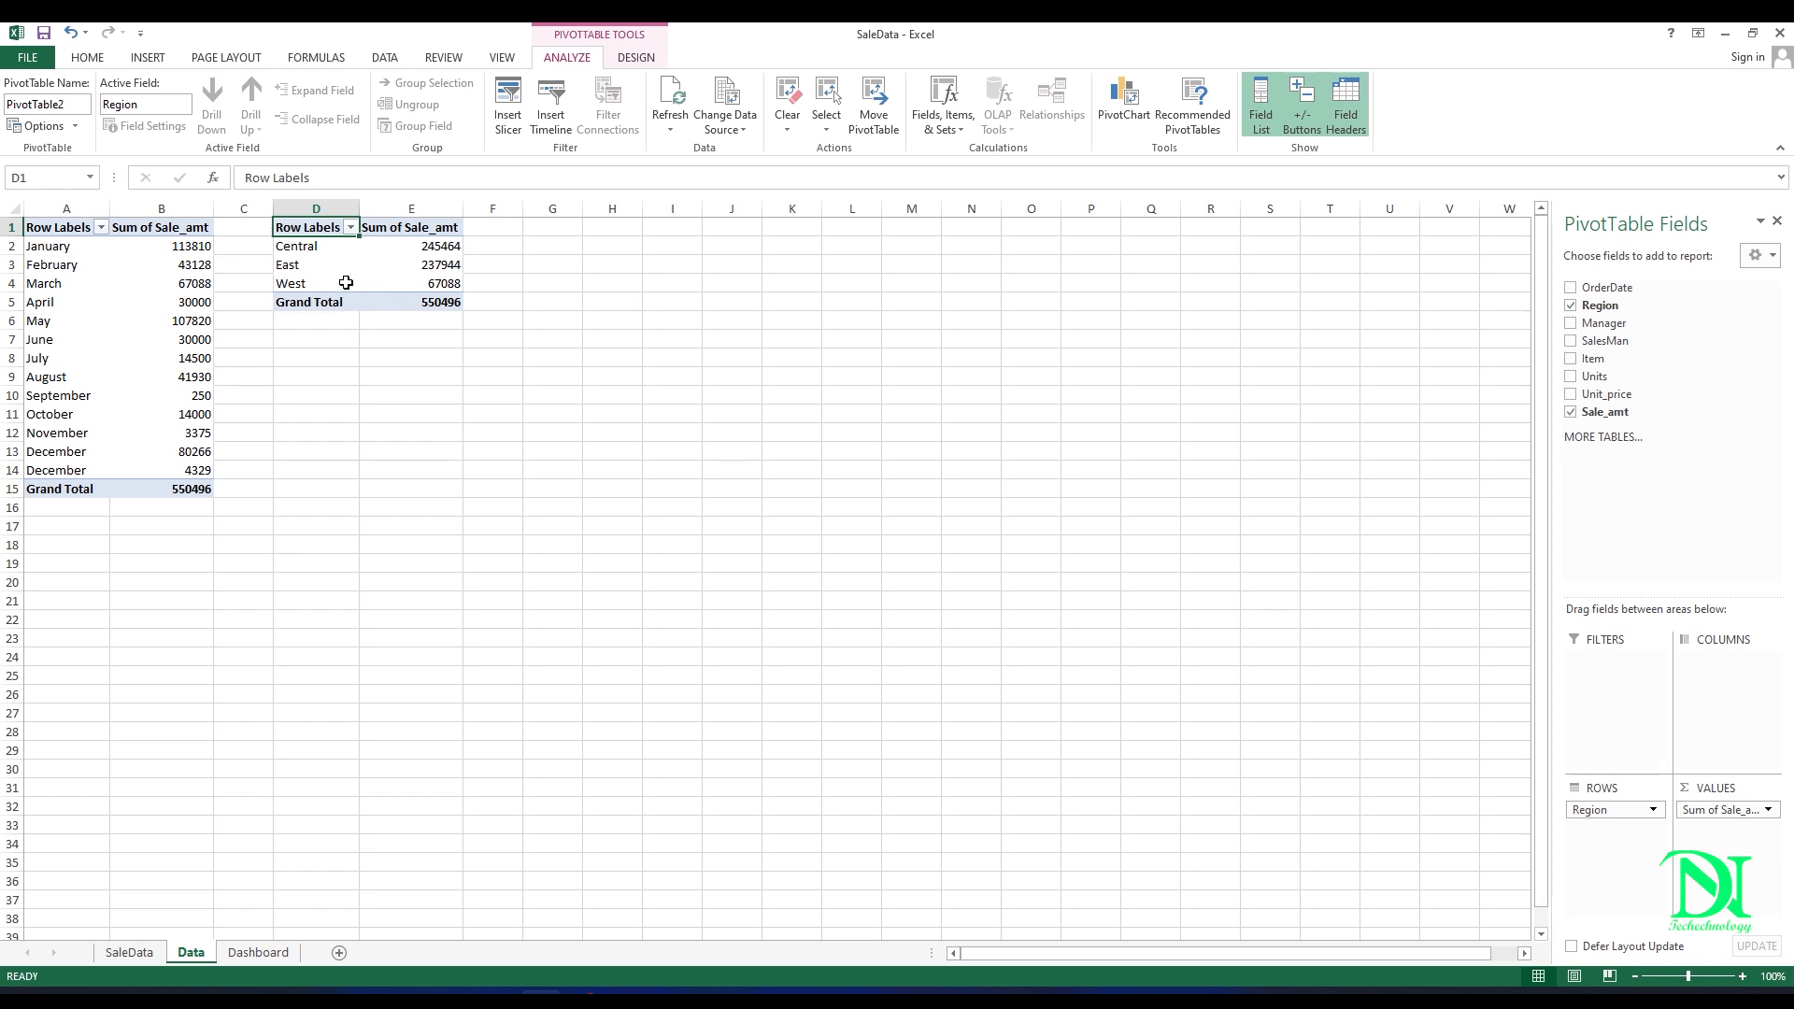
Step: Insert a standard 2-D pie PivotChart based on the Region PivotTable
click(356, 253)
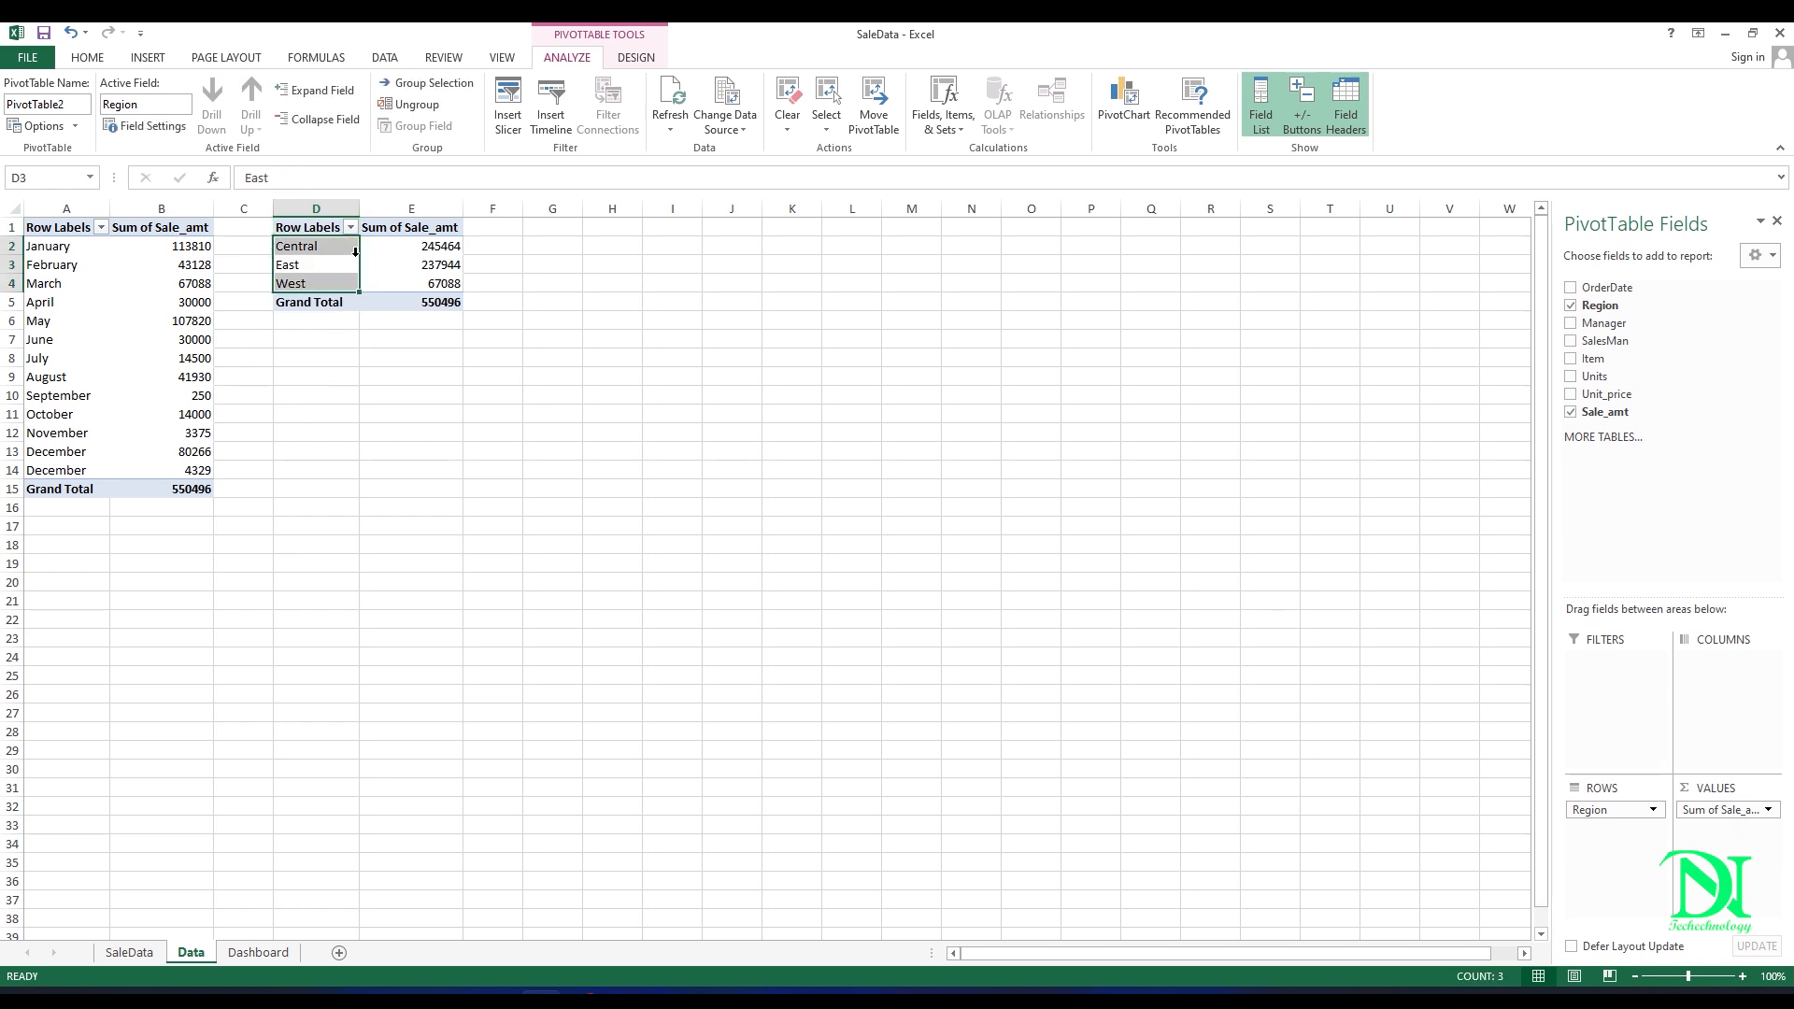
click(369, 266)
click(143, 60)
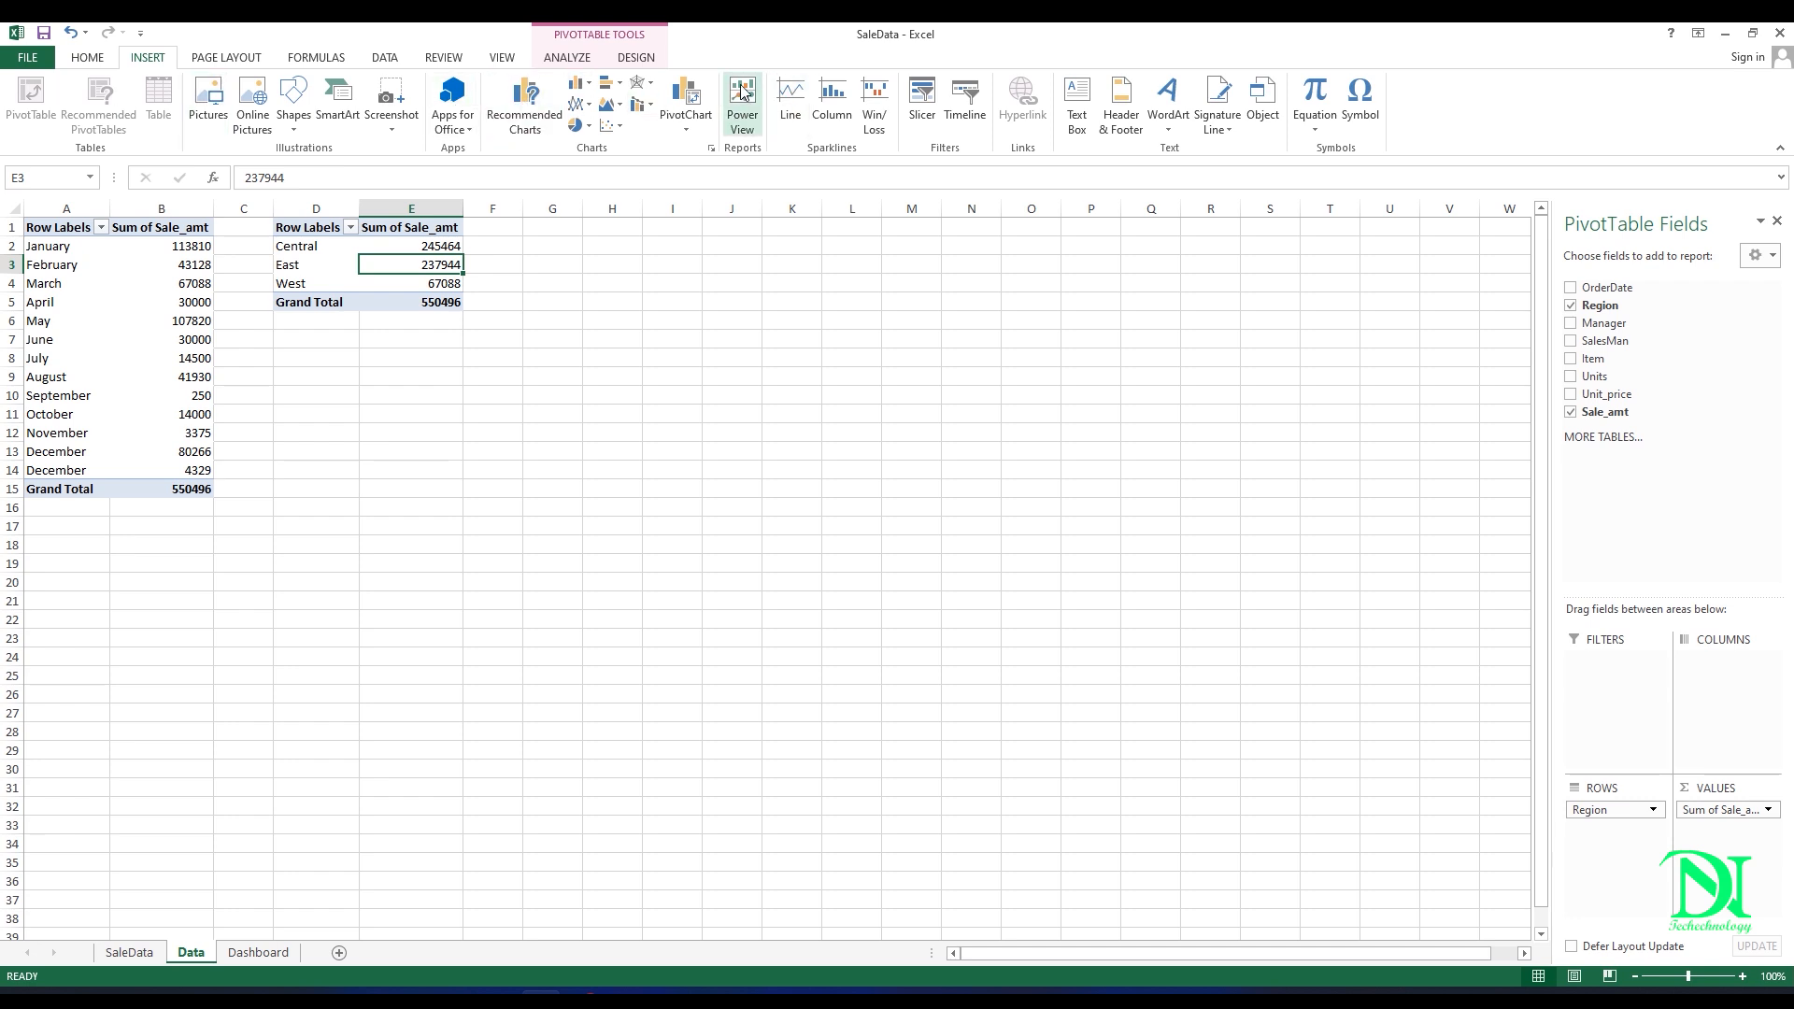
click(685, 93)
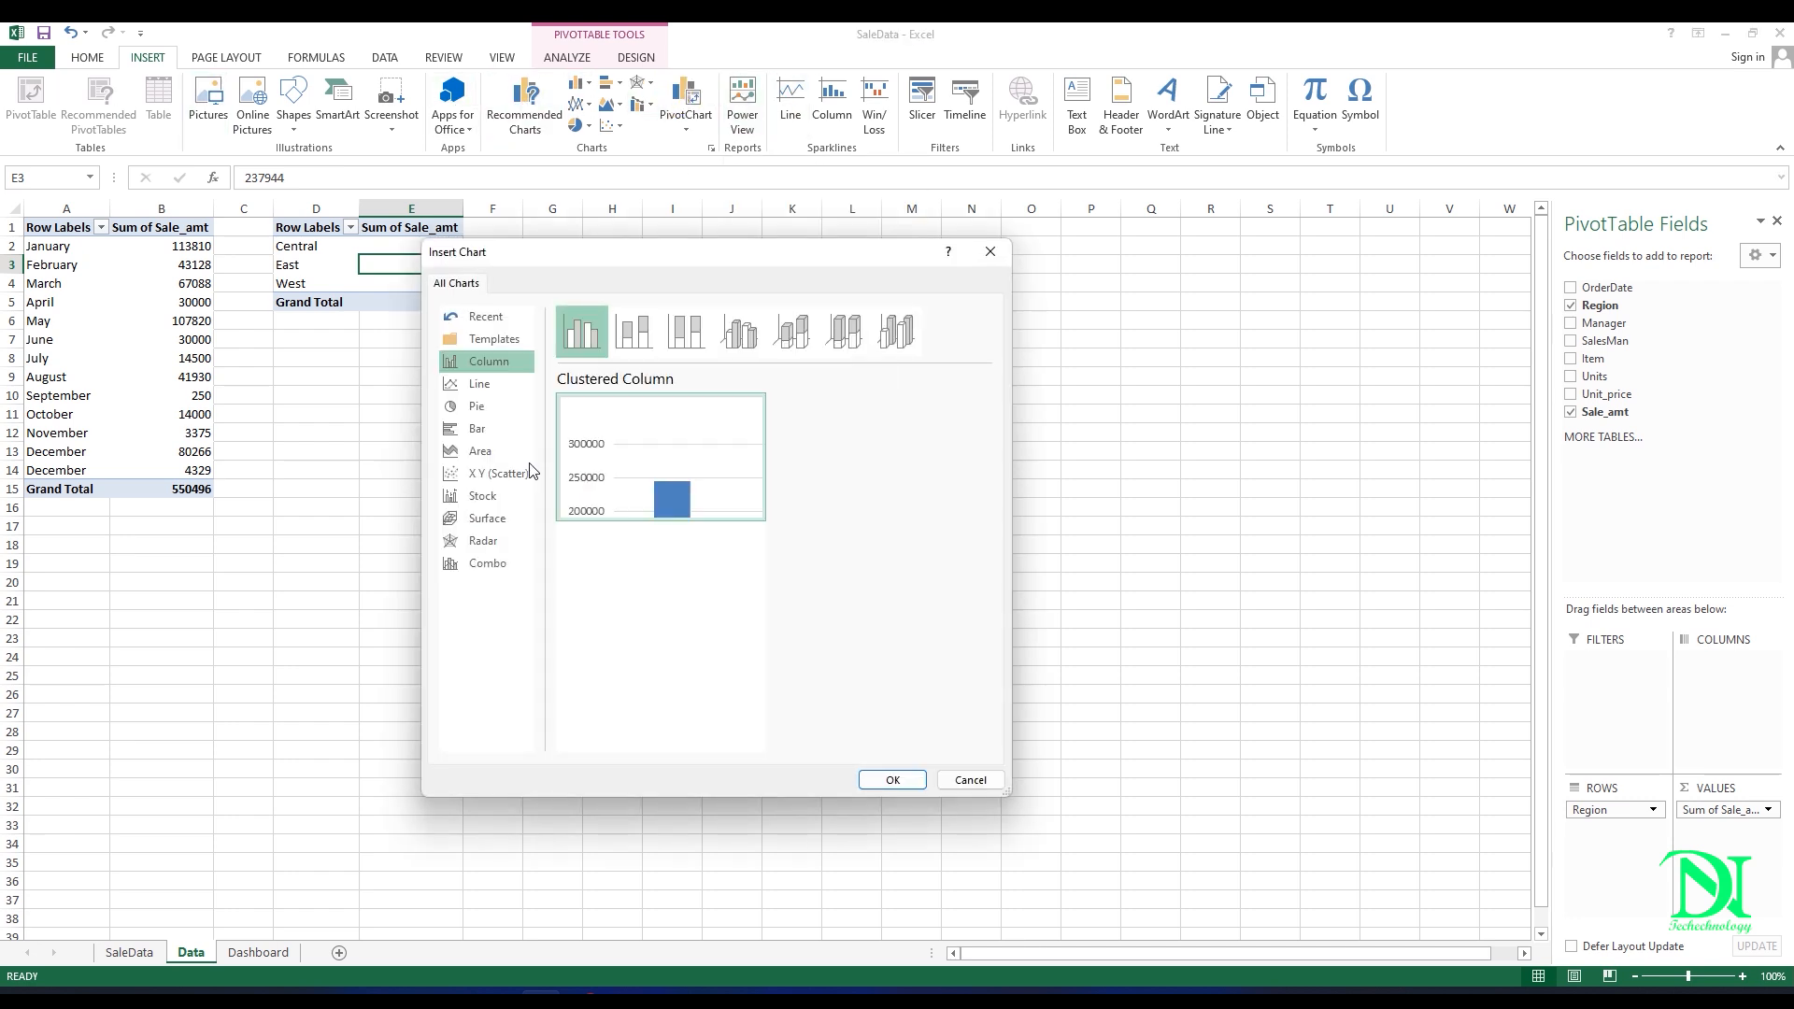
click(480, 384)
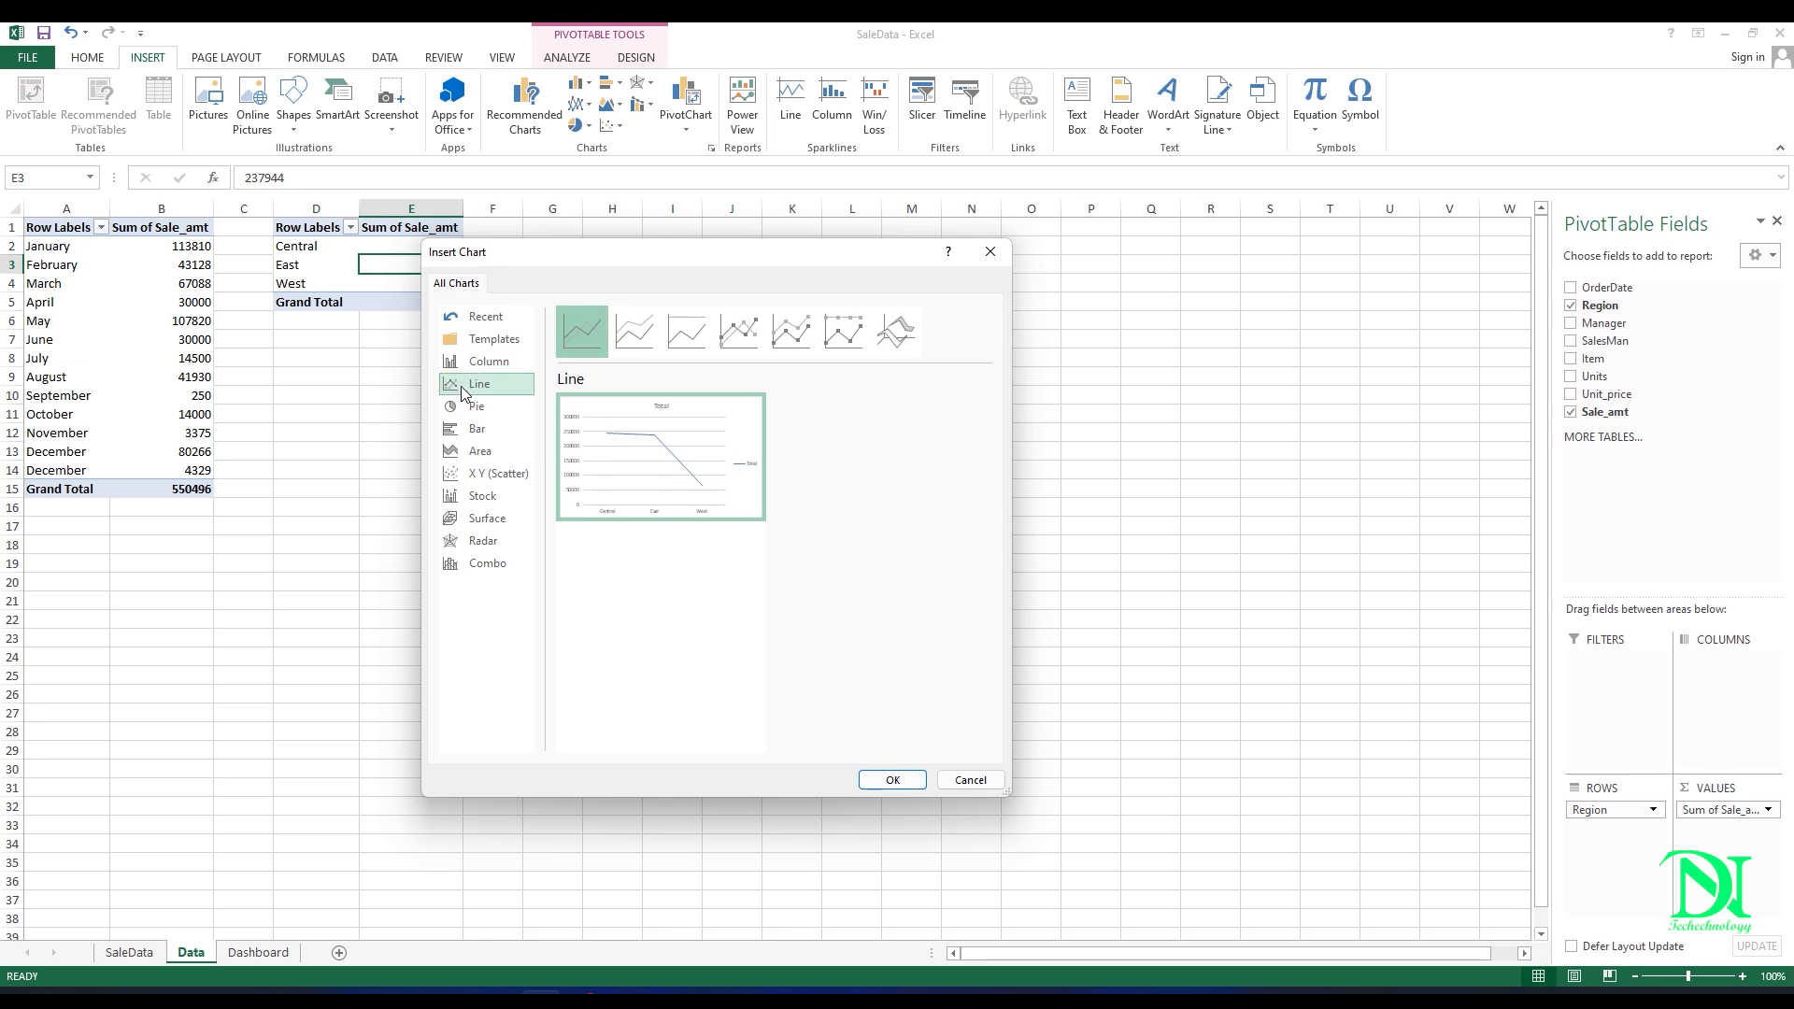
click(503, 416)
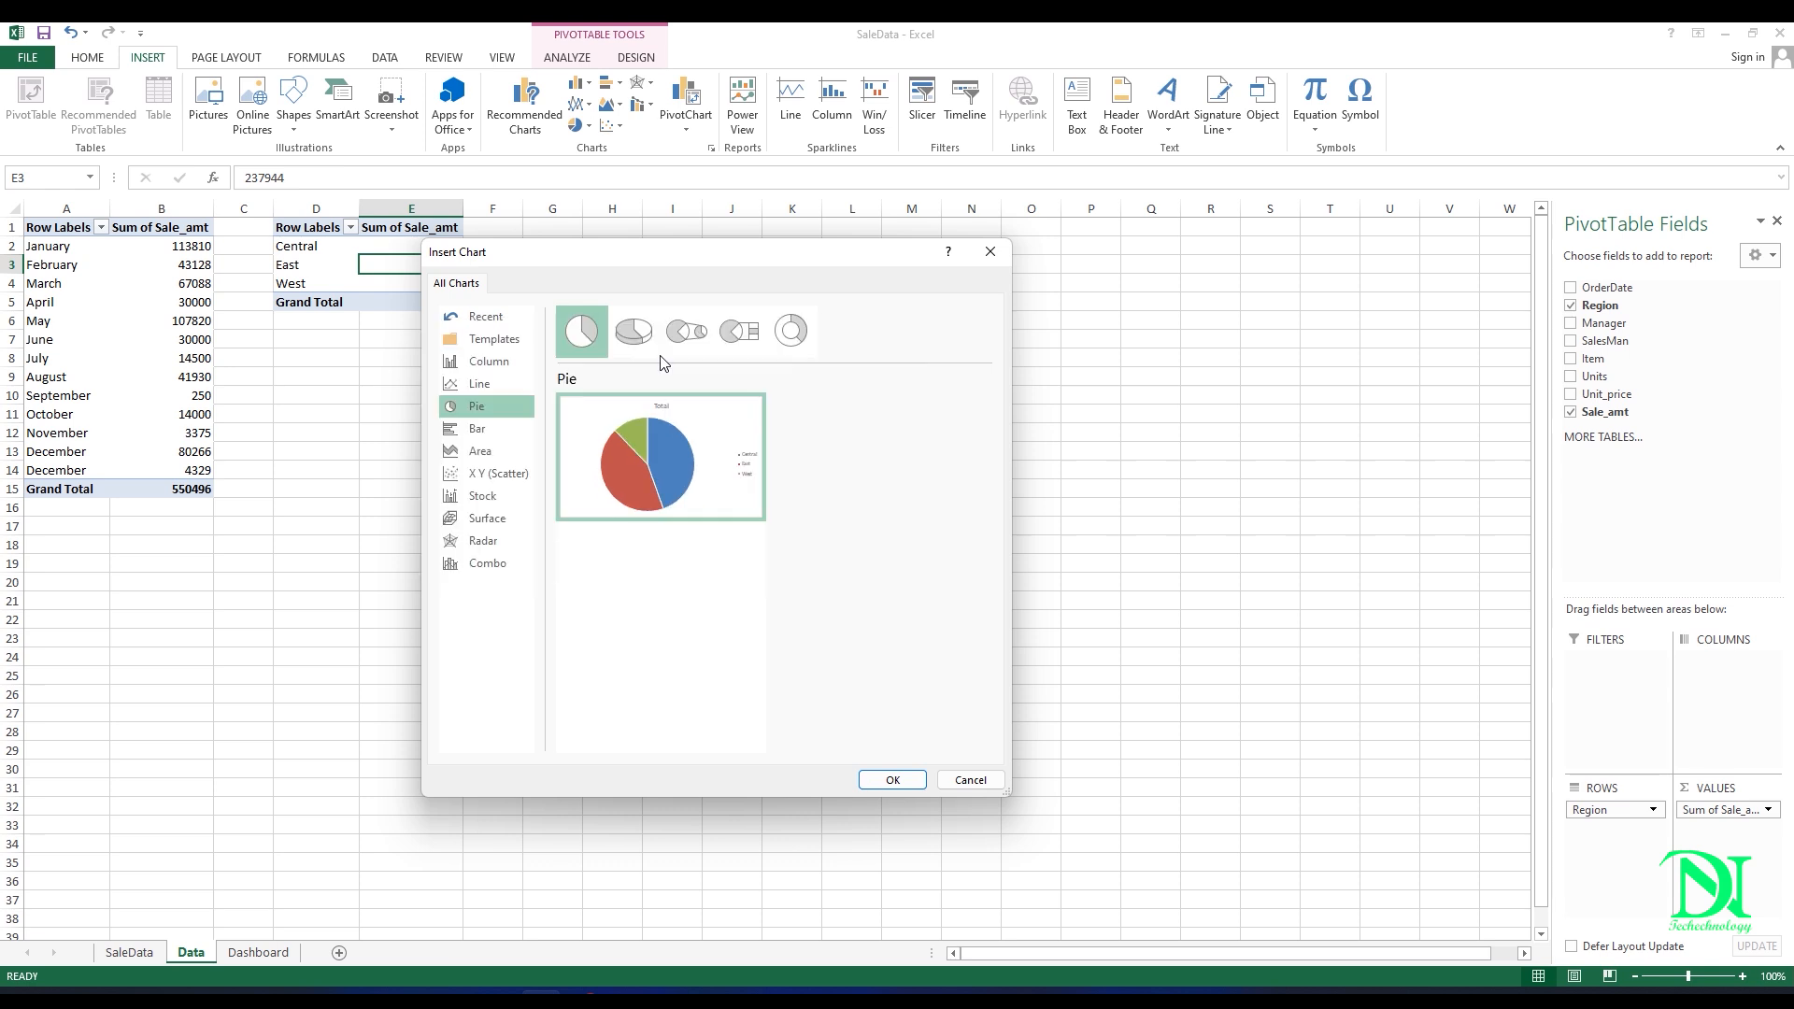
click(633, 325)
click(581, 331)
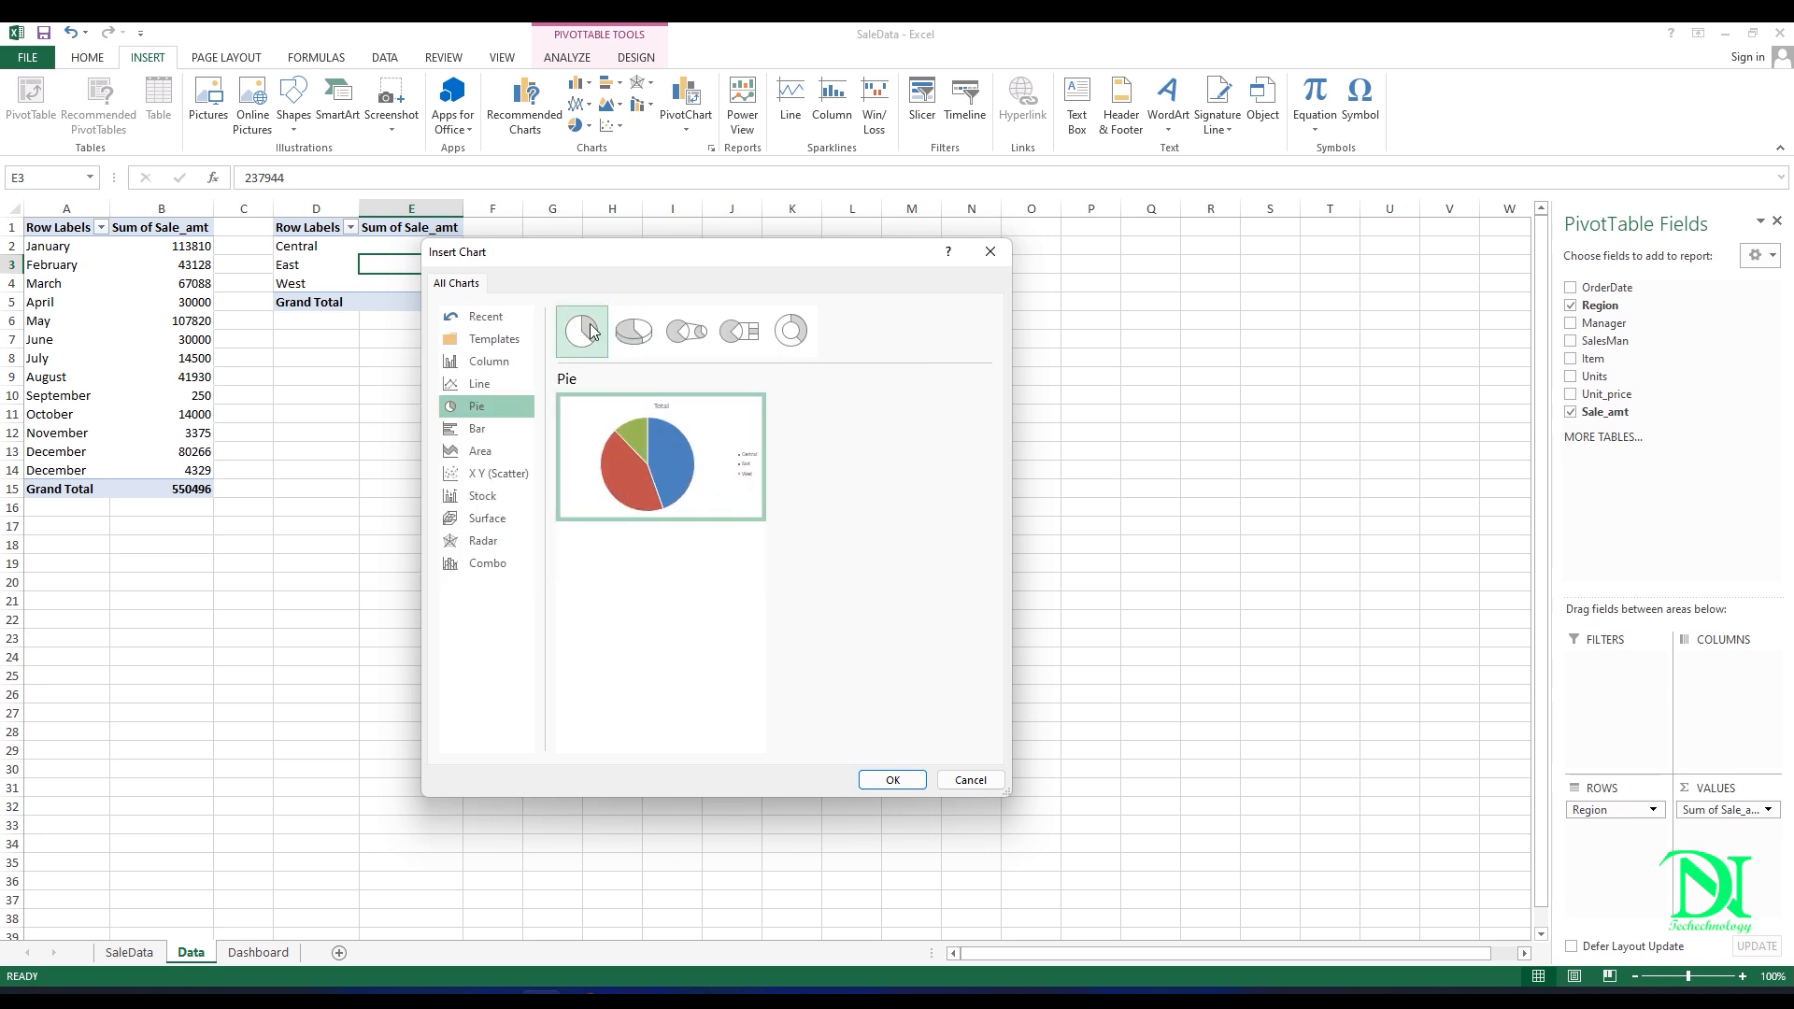
click(890, 781)
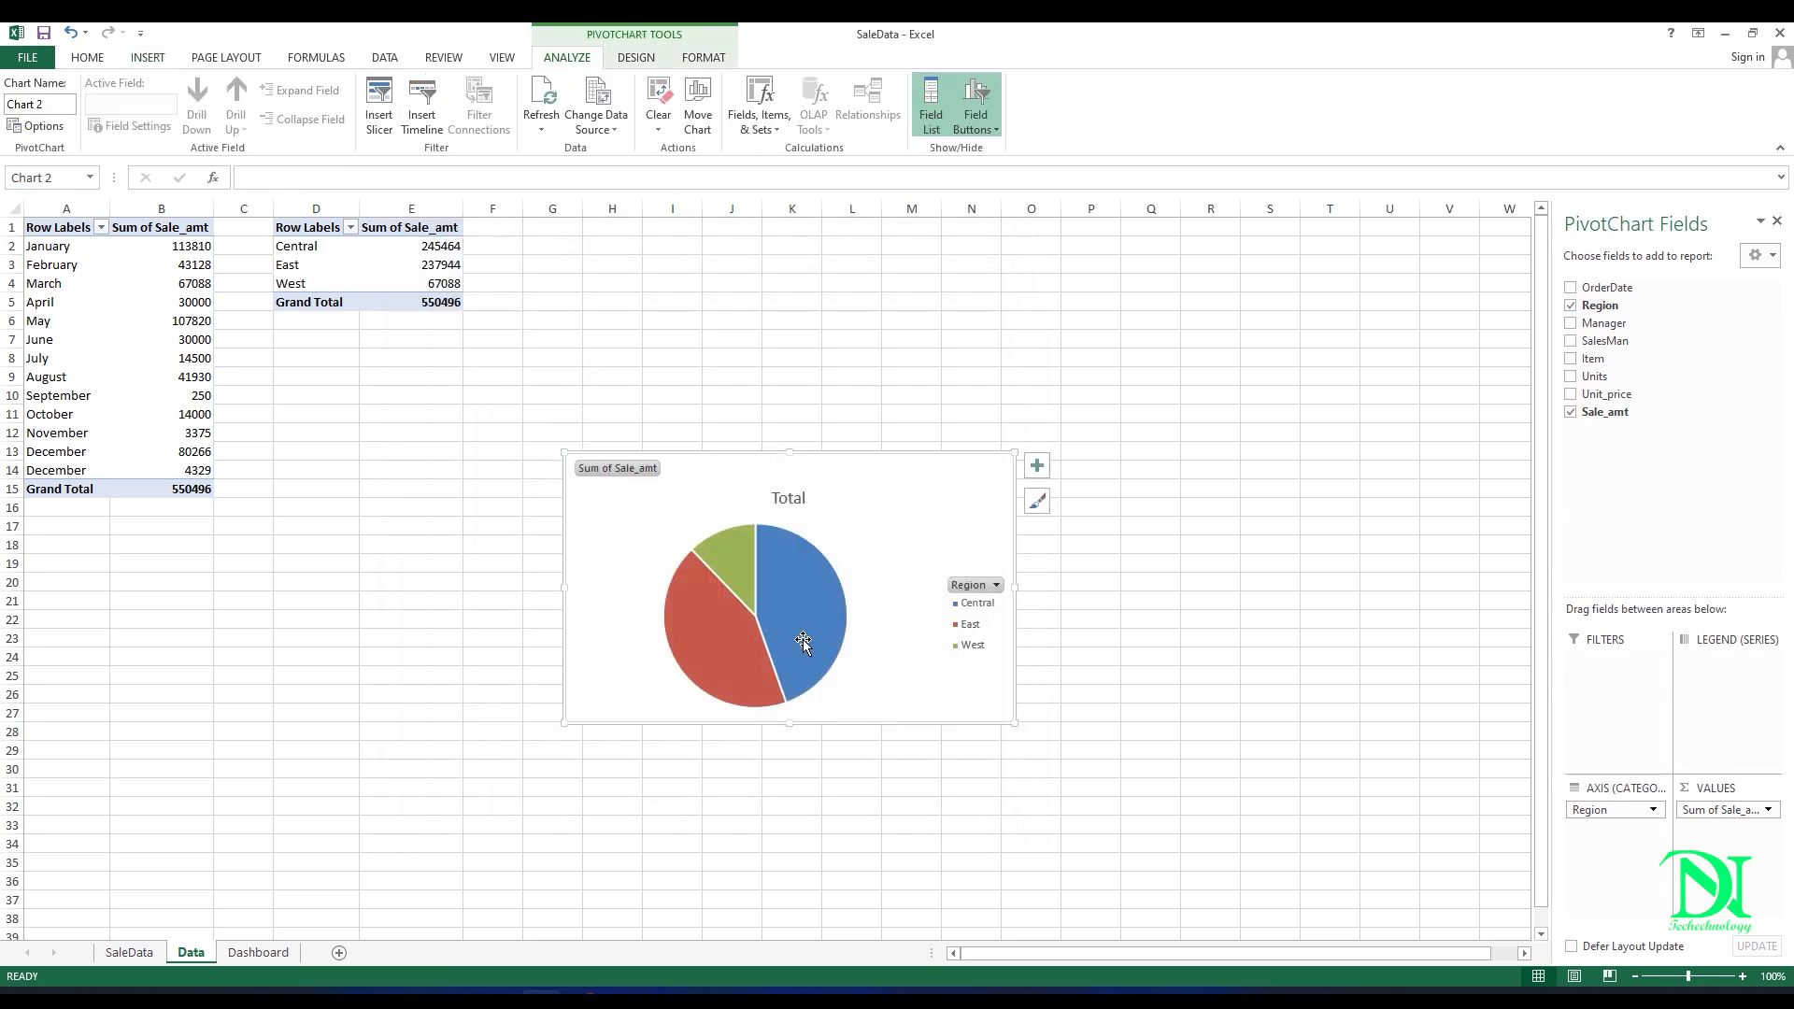
Step: Move the pie chart from the Data sheet to the Dashboard sheet, directly below the line chart at about columns C to J
right_click(724, 486)
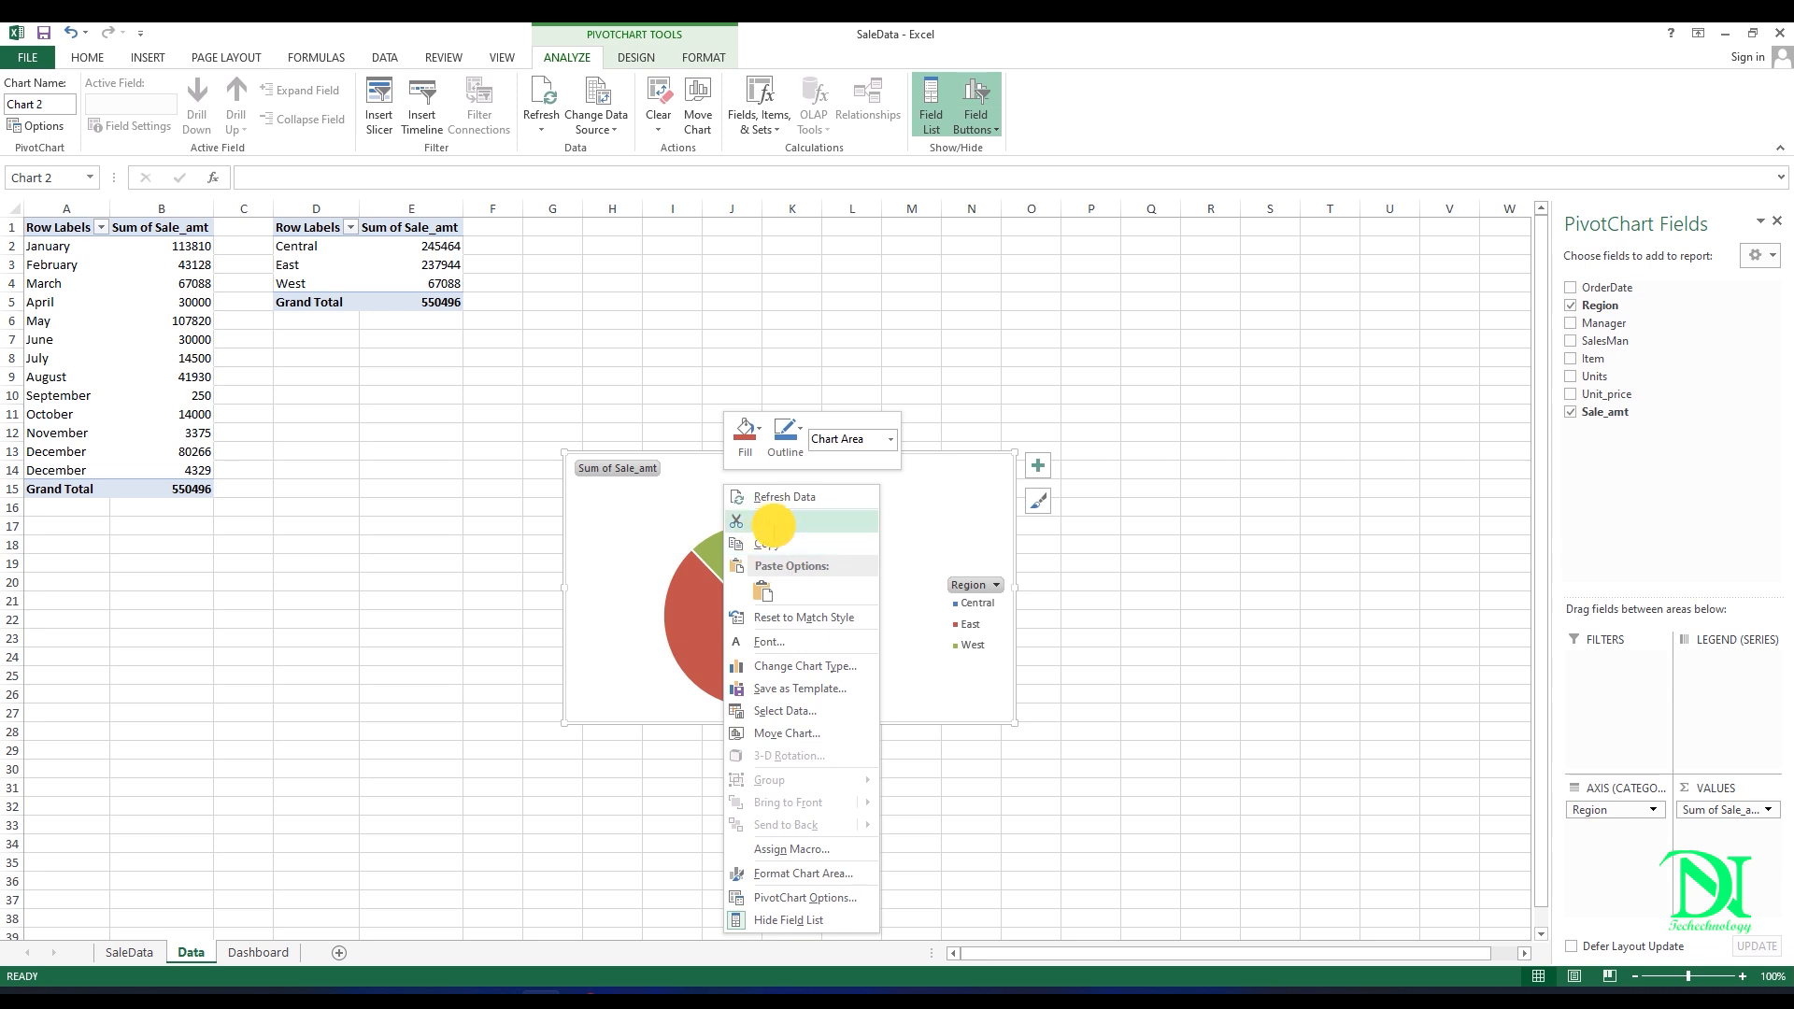
click(771, 521)
click(258, 952)
right_click(265, 565)
click(304, 653)
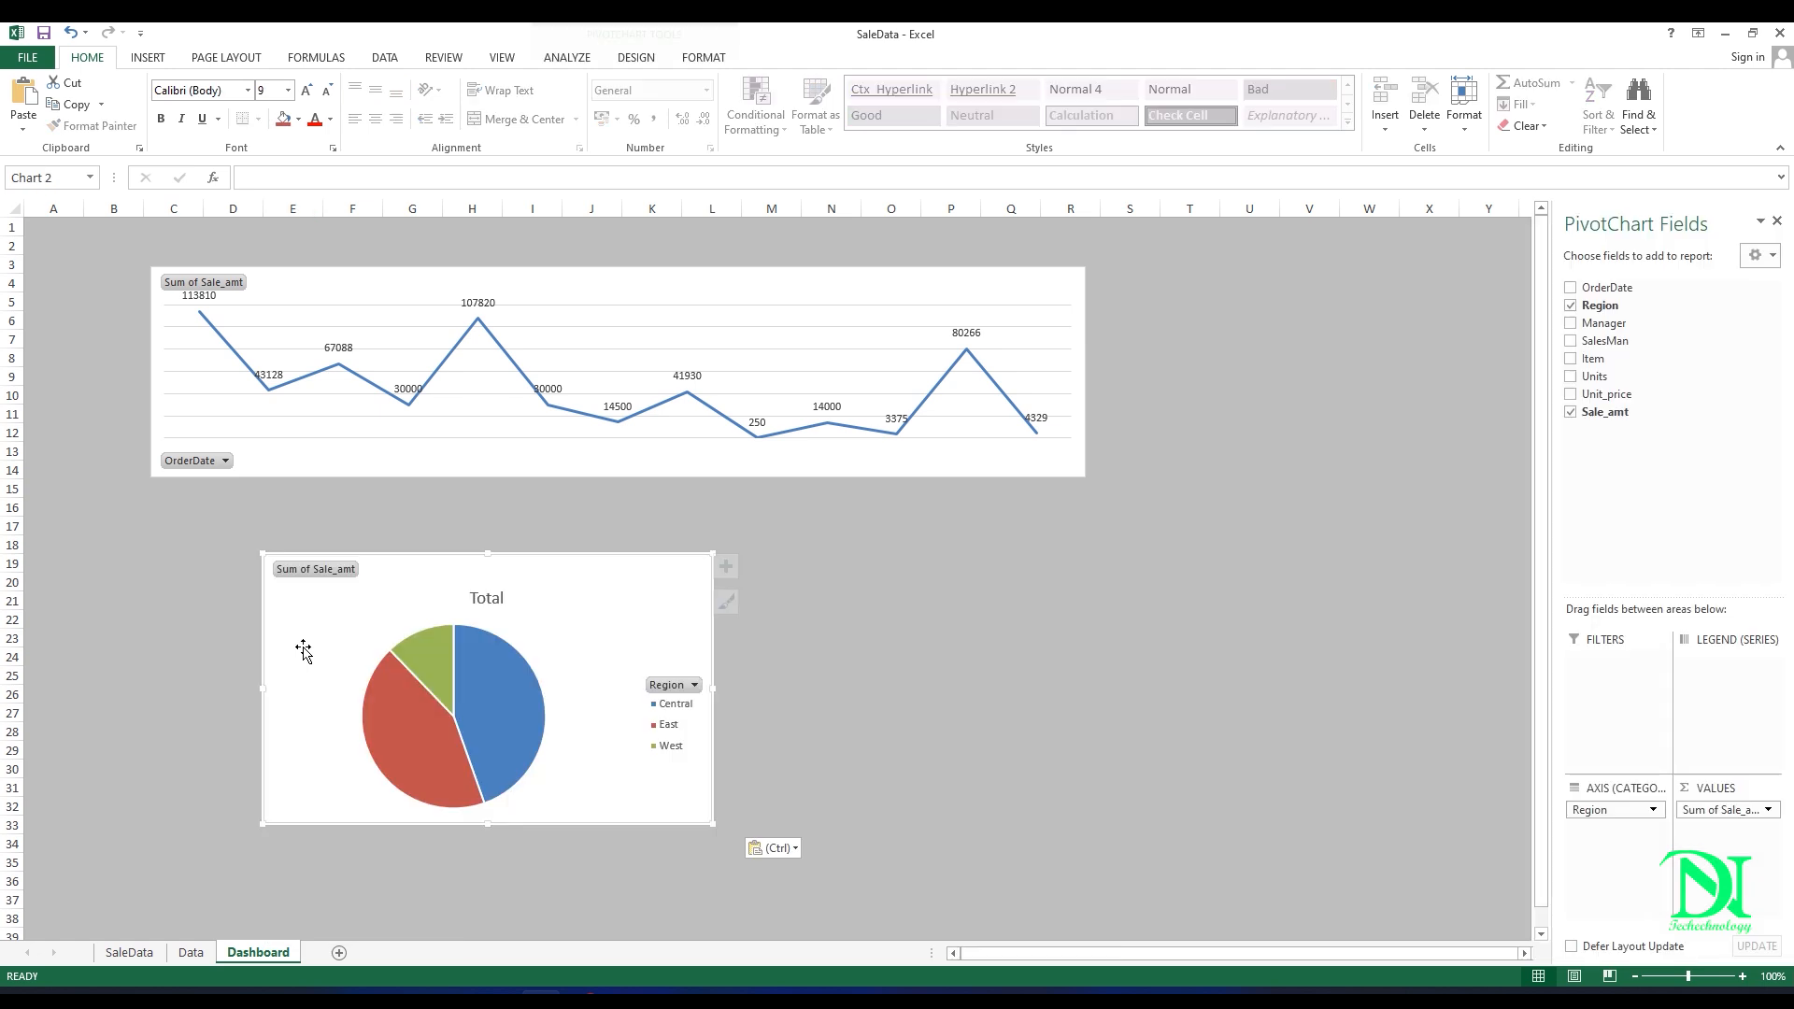
drag(488, 608, 373, 551)
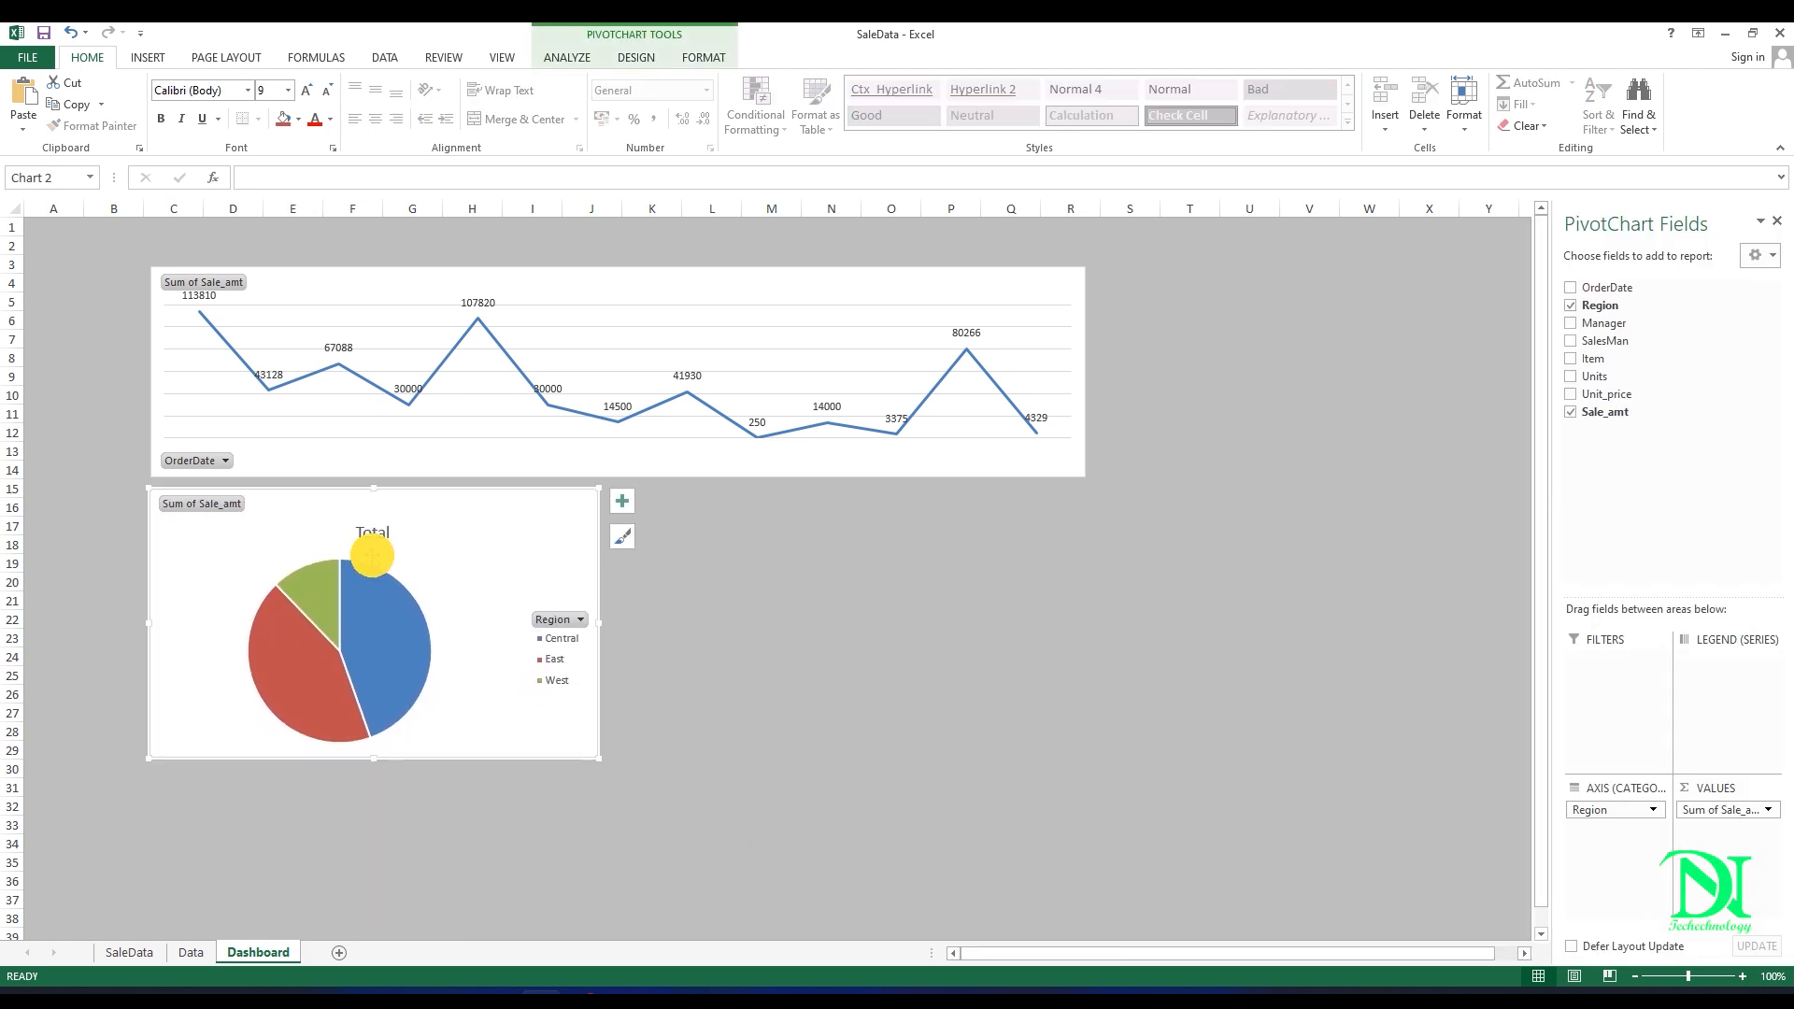
Step: Extend the pie chart's height down to about row 35 and delete its chart title
click(549, 645)
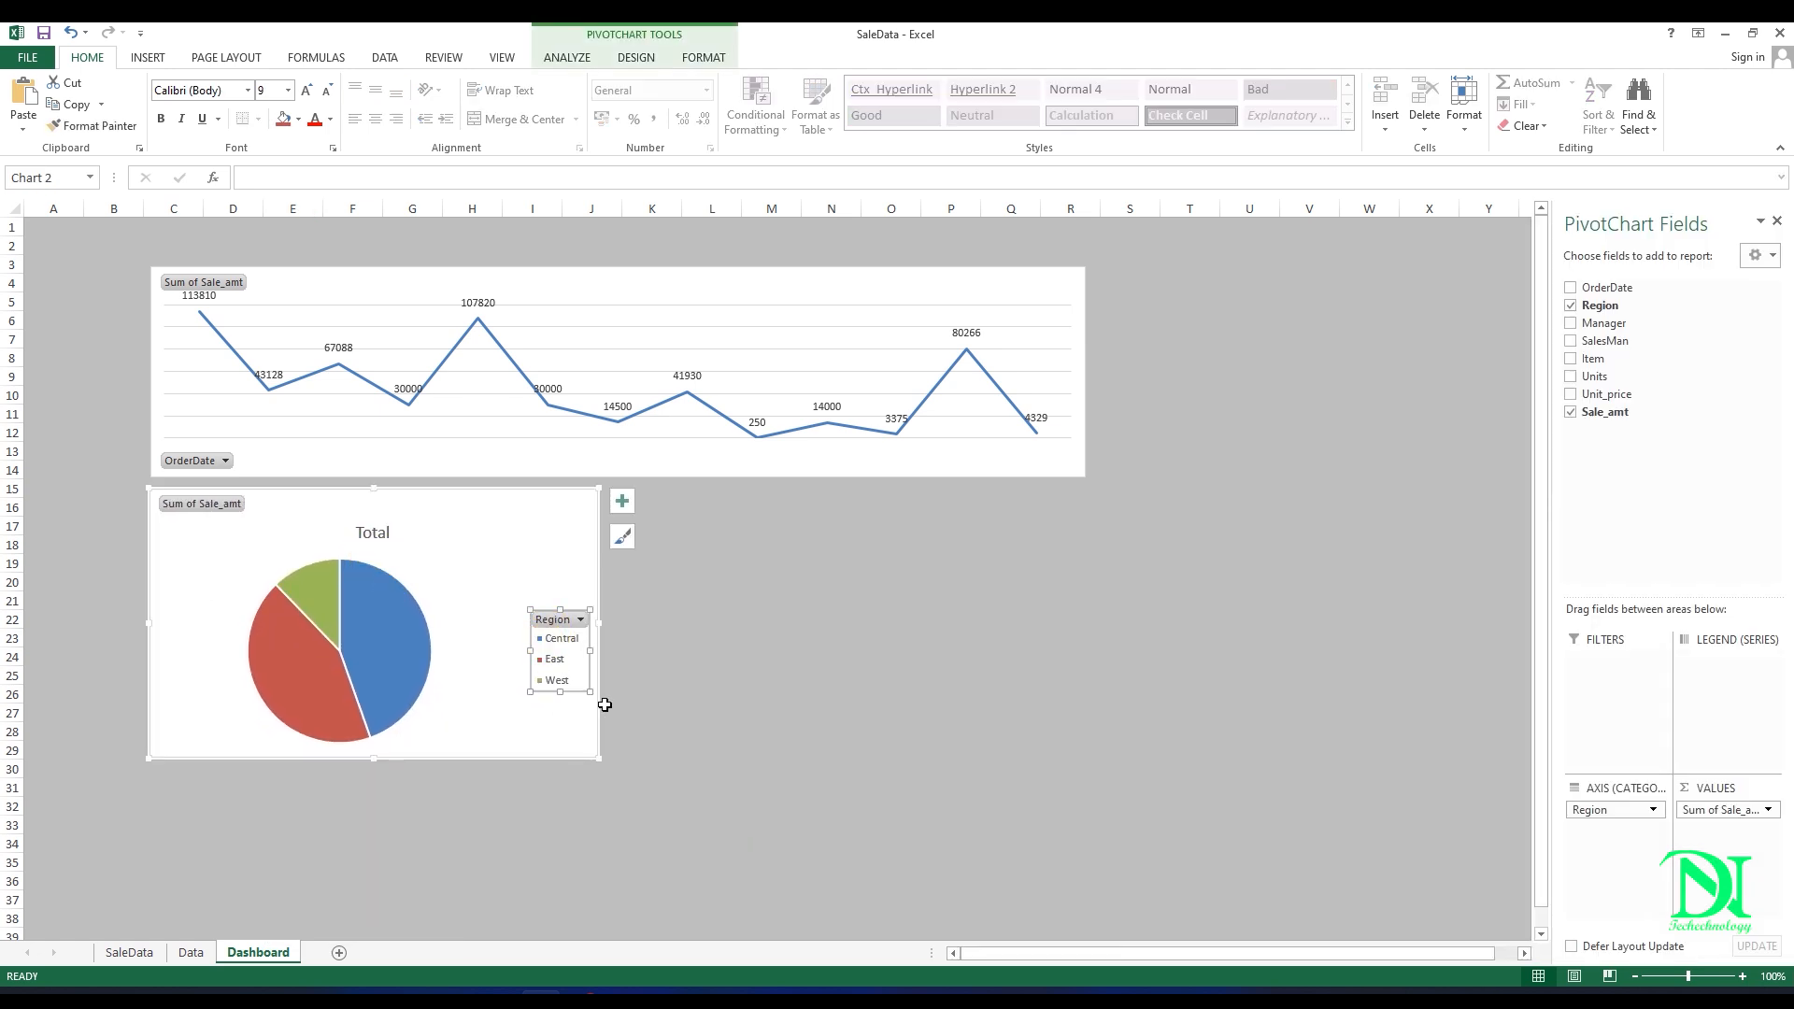
drag(596, 758, 602, 875)
click(373, 528)
key(Delete)
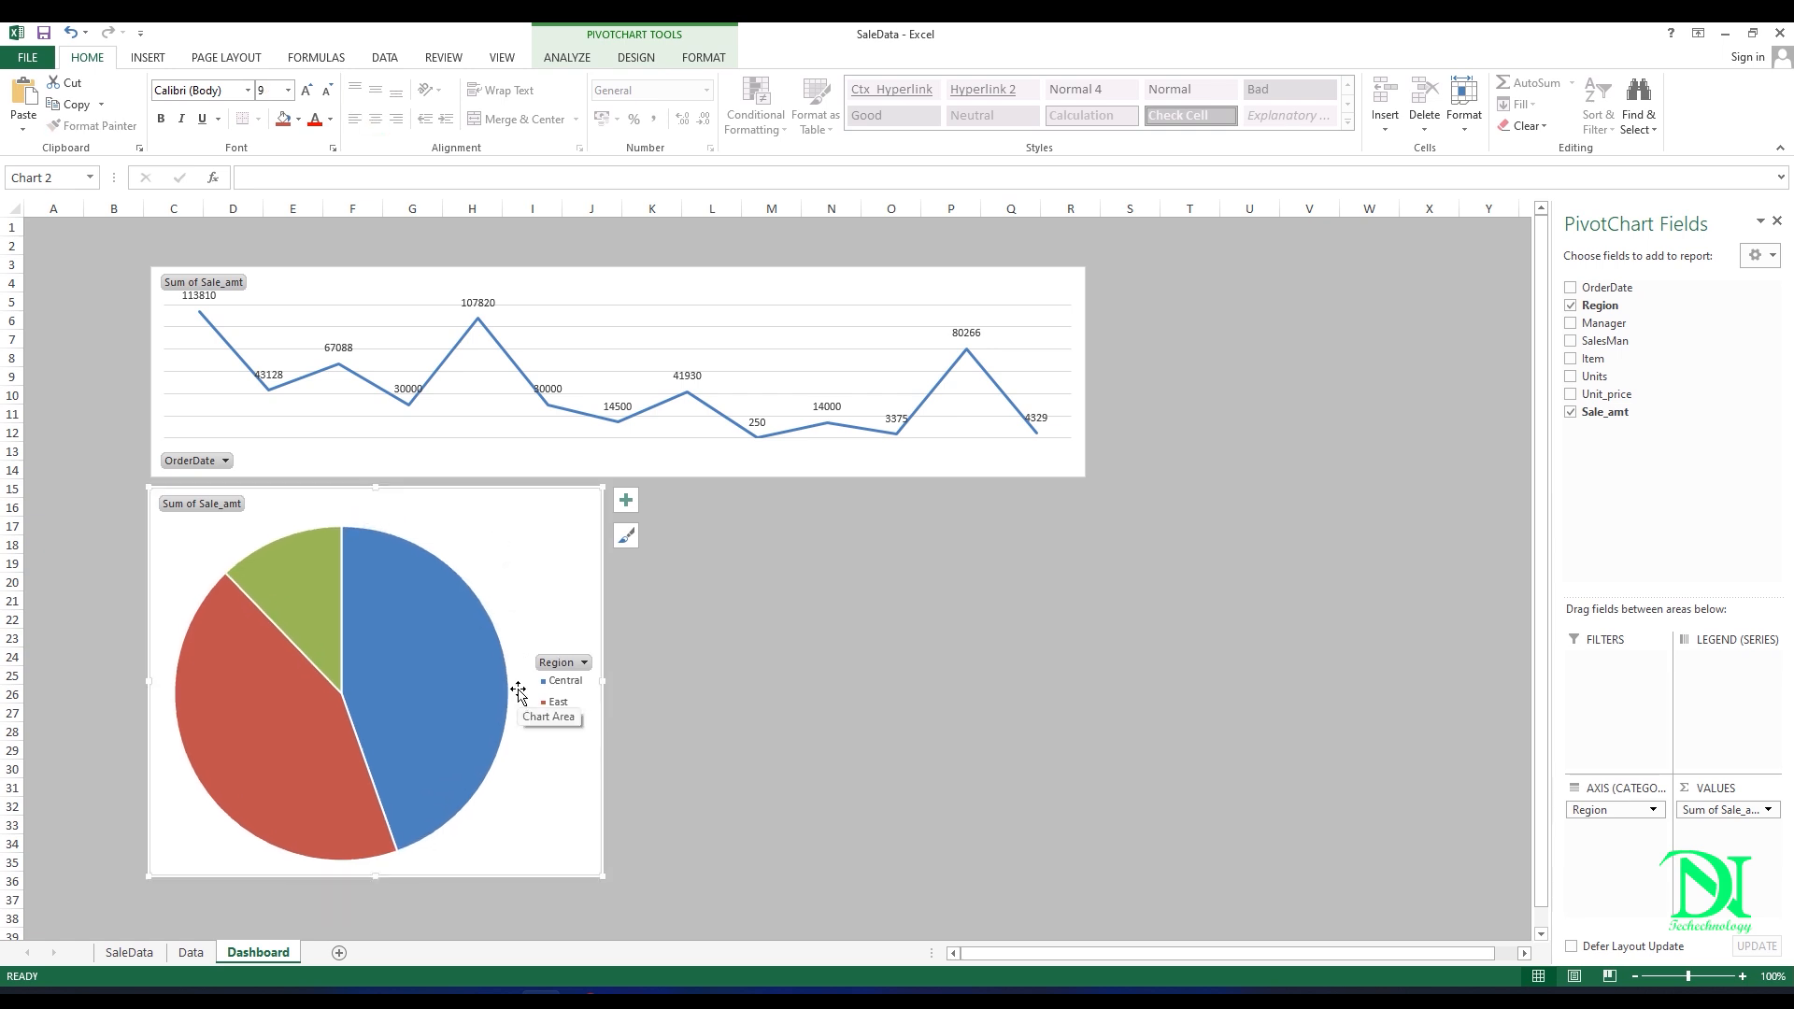
key(alt)
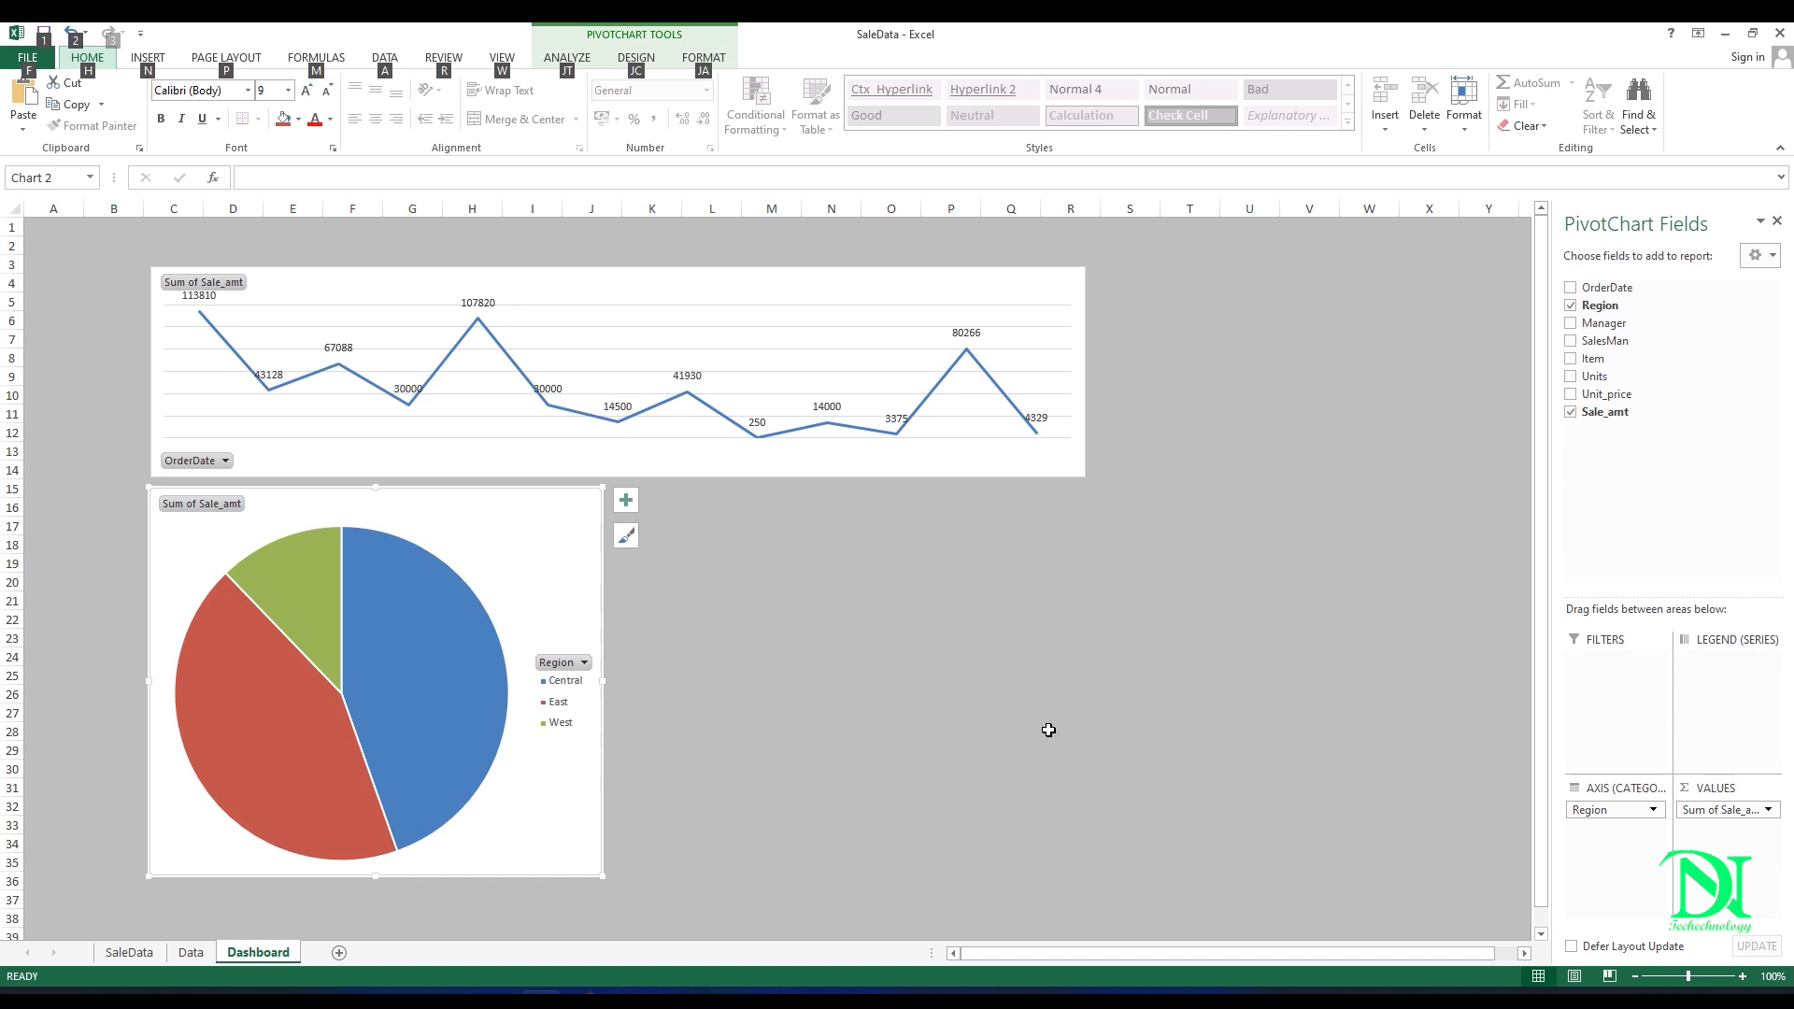
Step: Add data labels to the pie chart with the Center position and deselect the chart
click(429, 626)
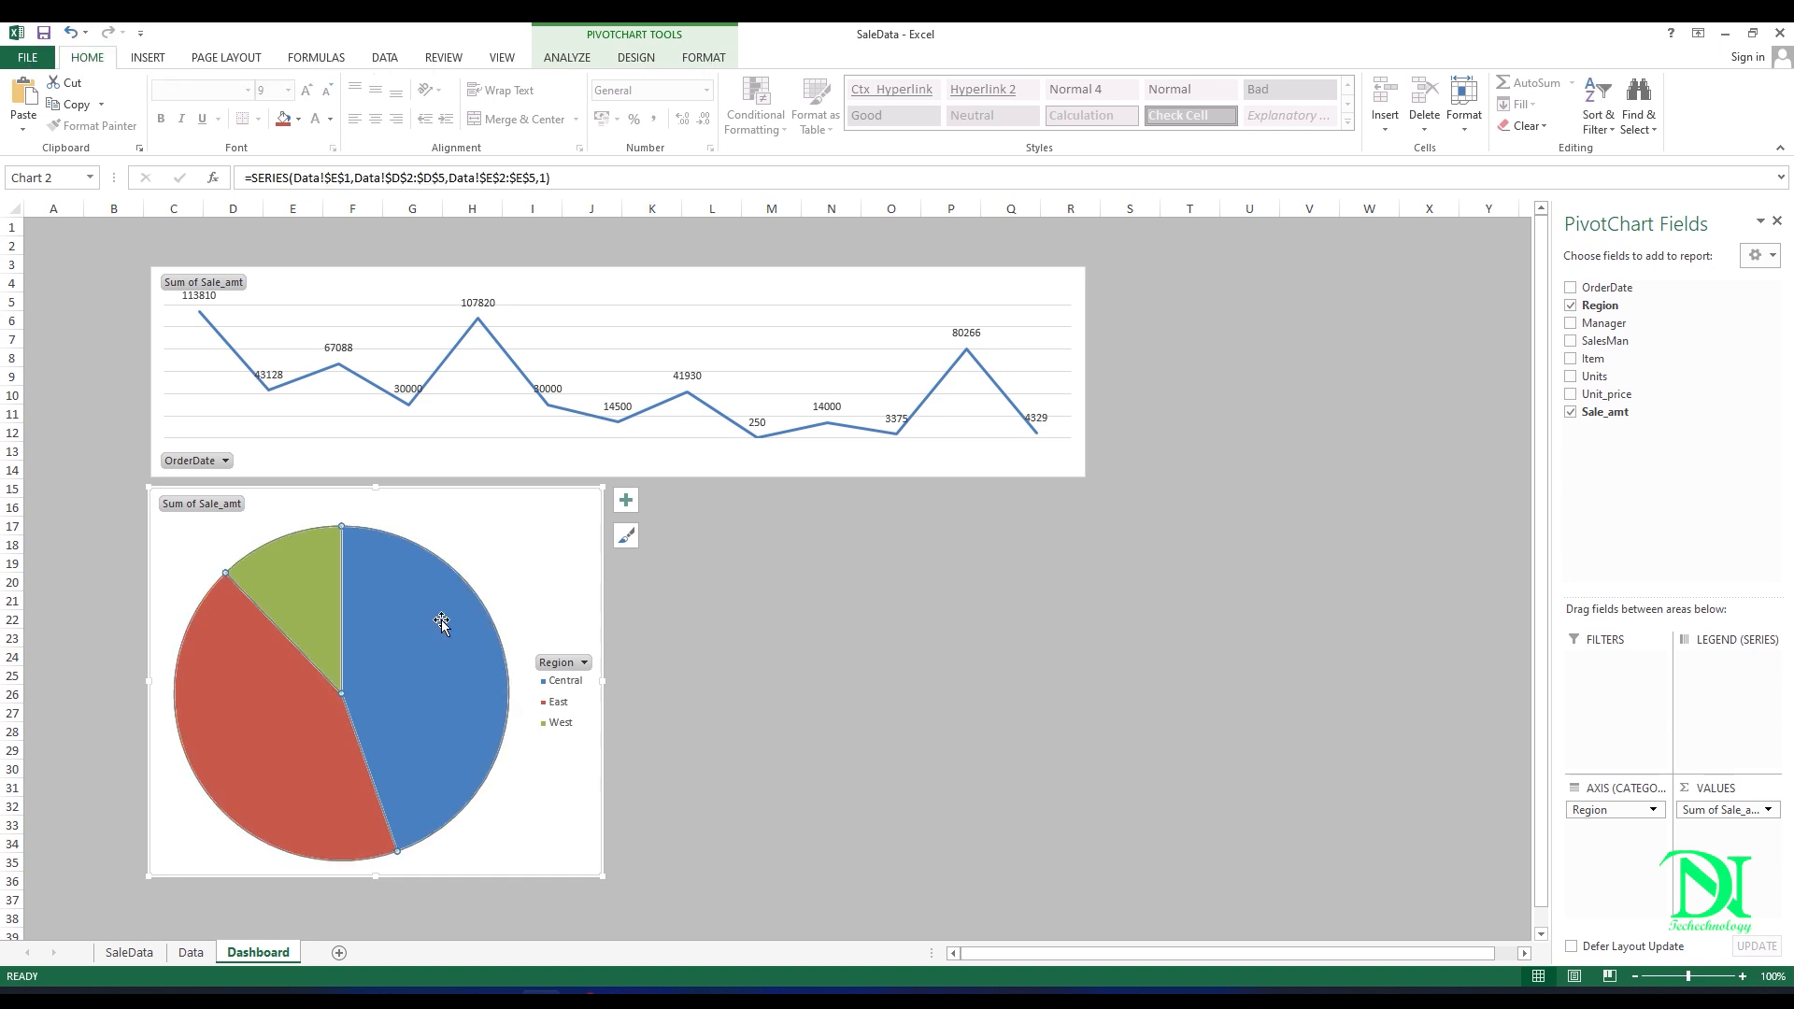
click(626, 505)
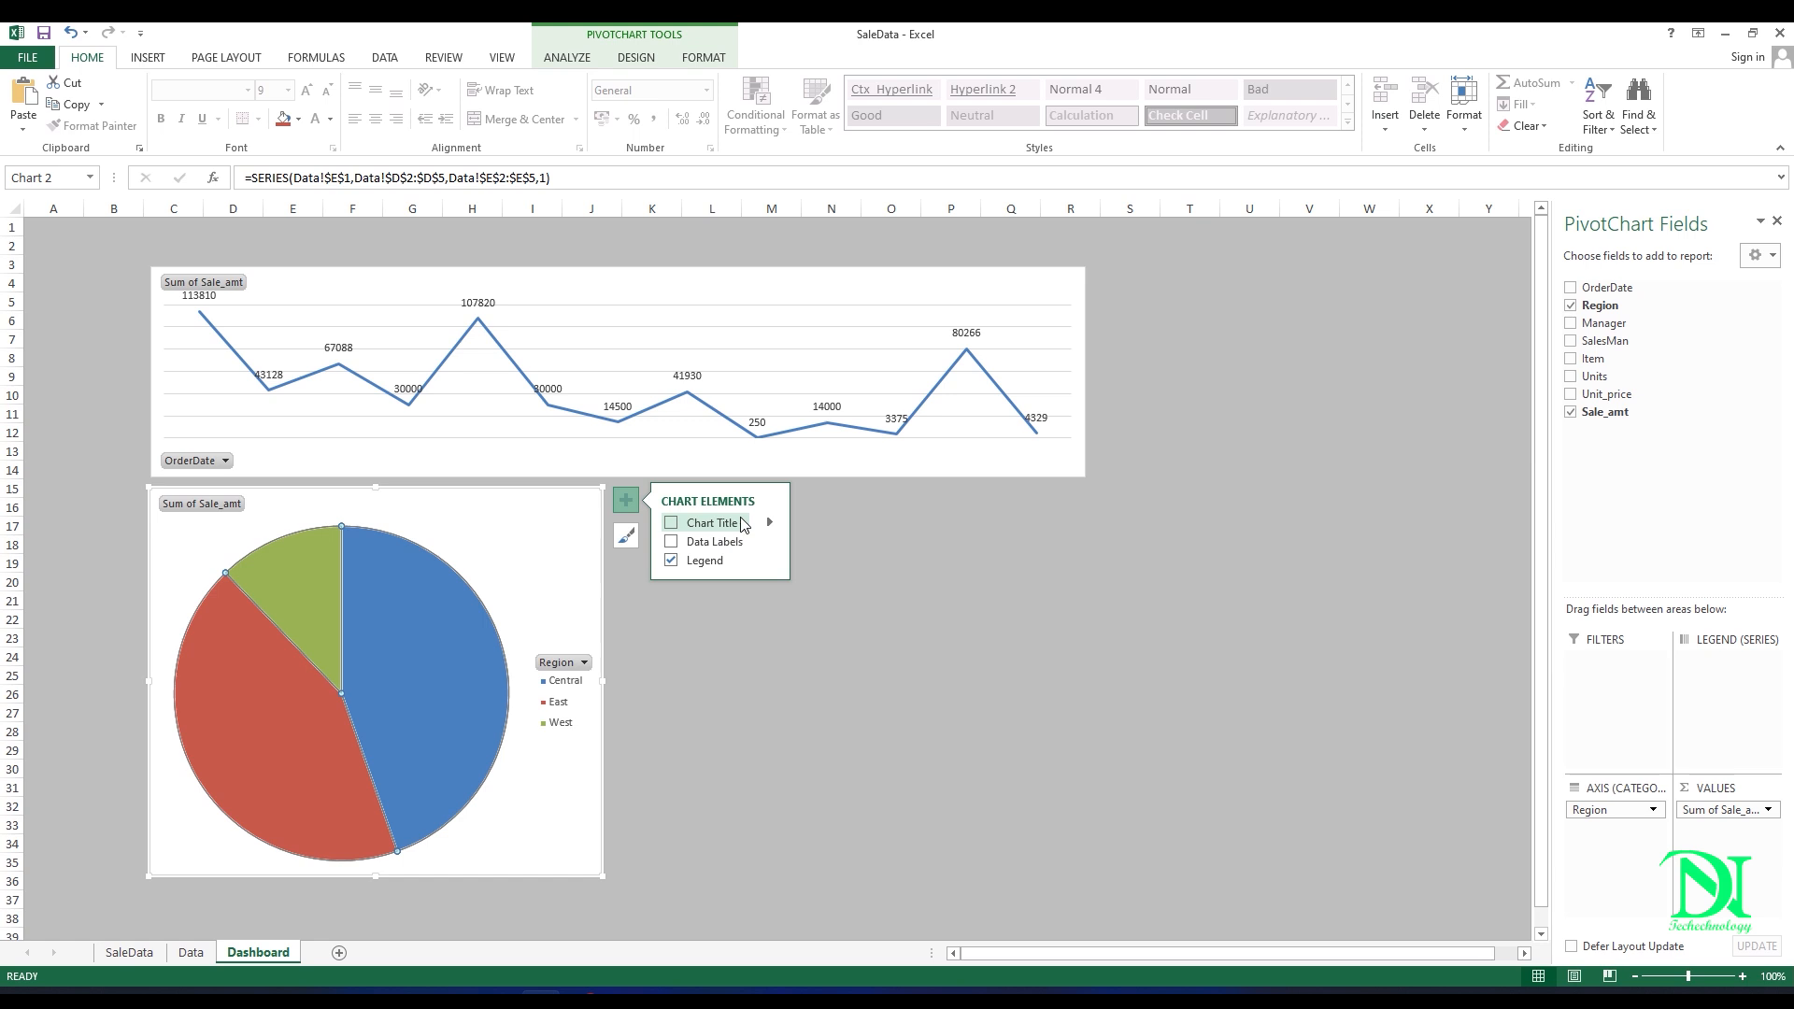
click(671, 542)
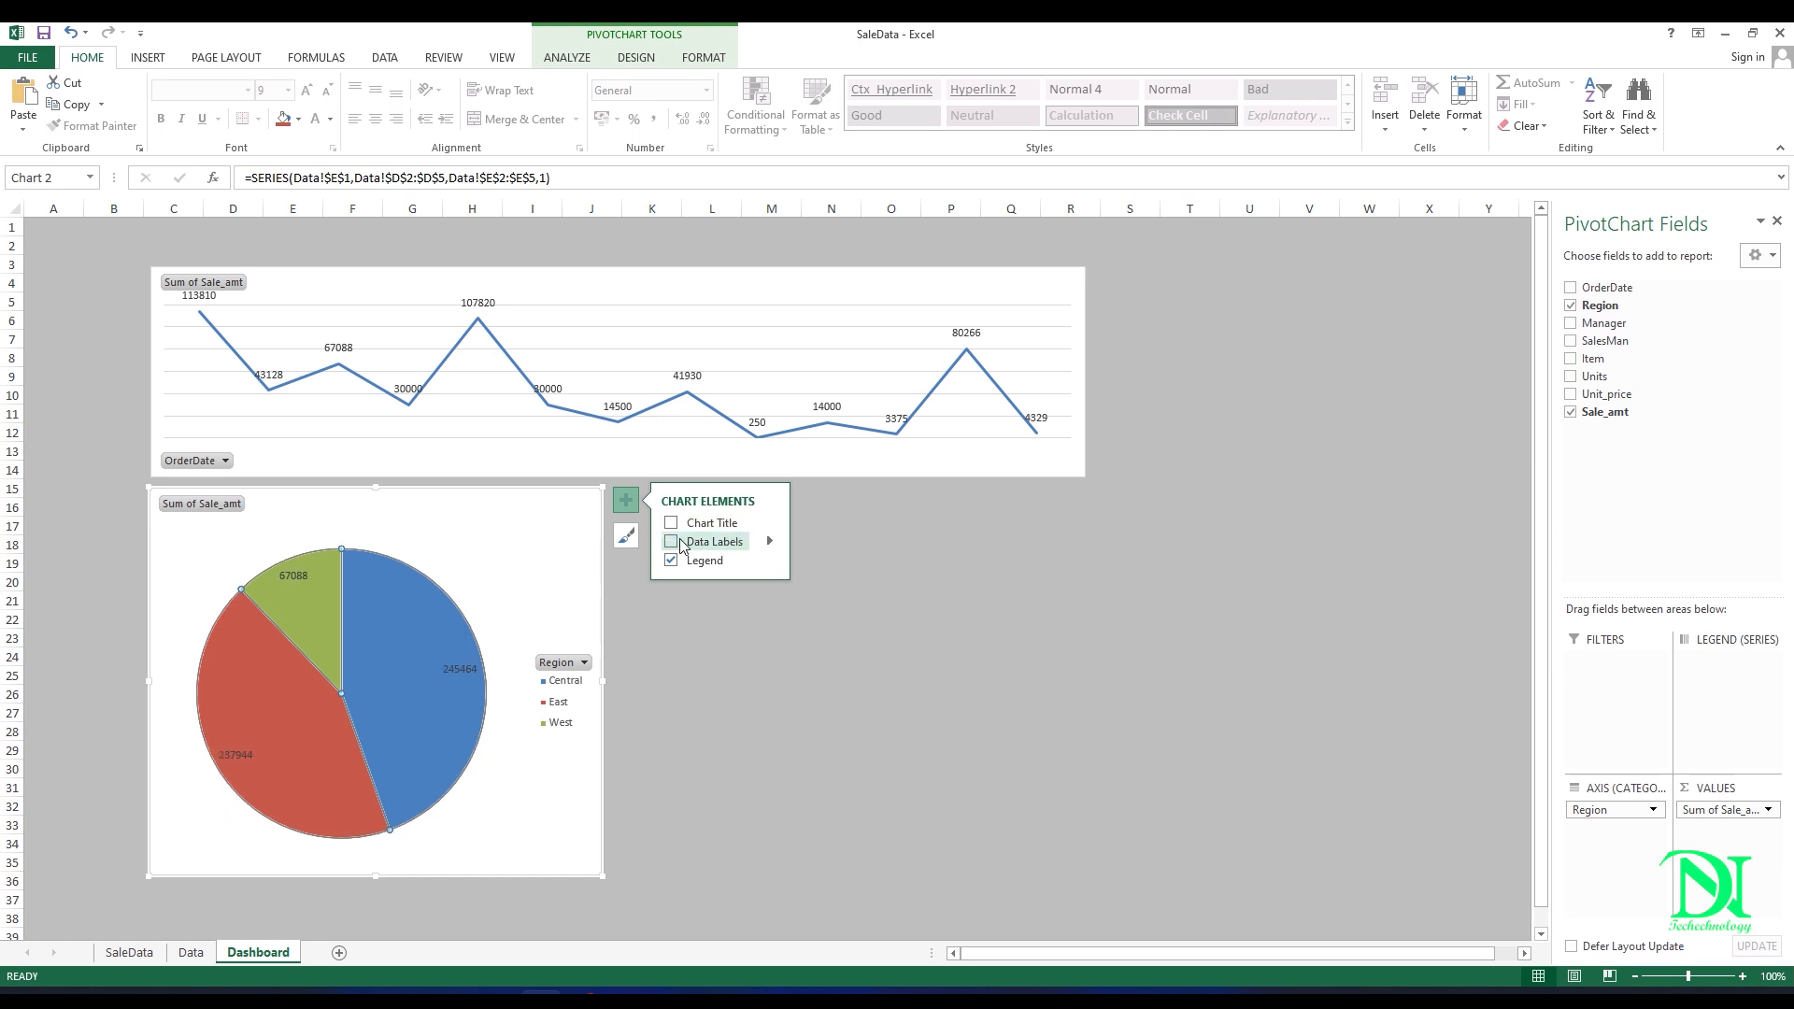
click(769, 542)
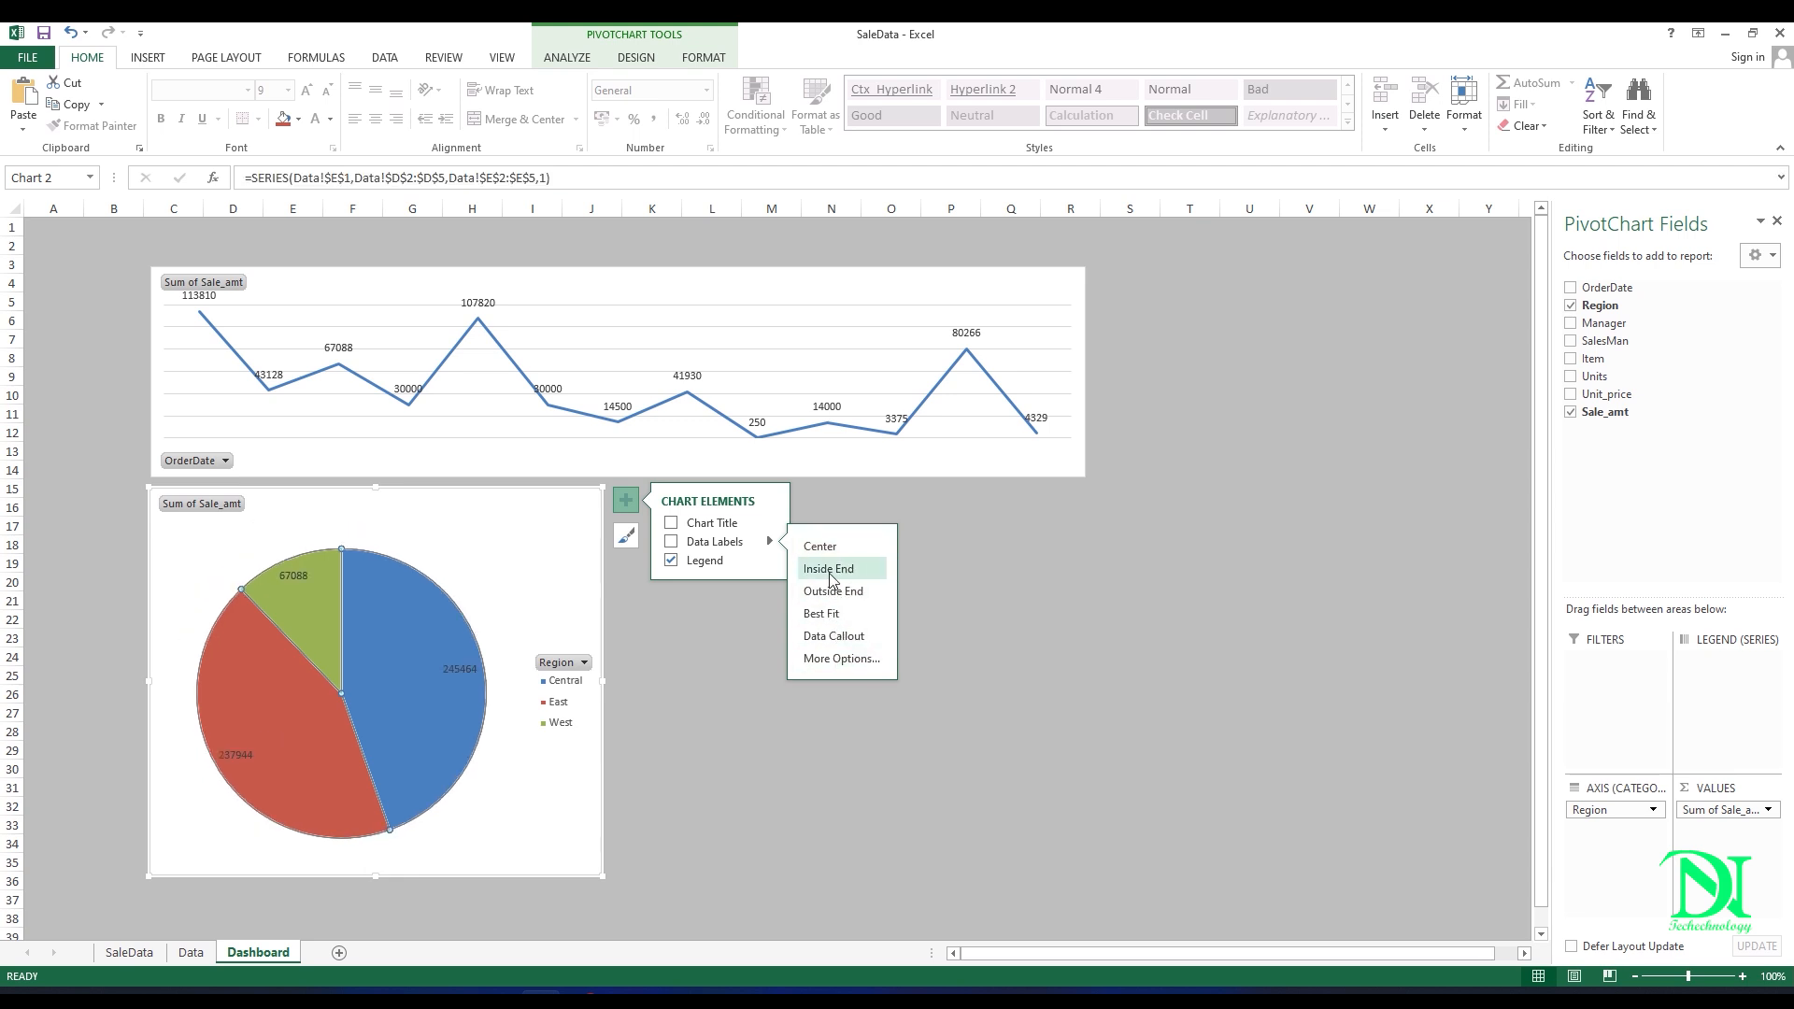
click(831, 550)
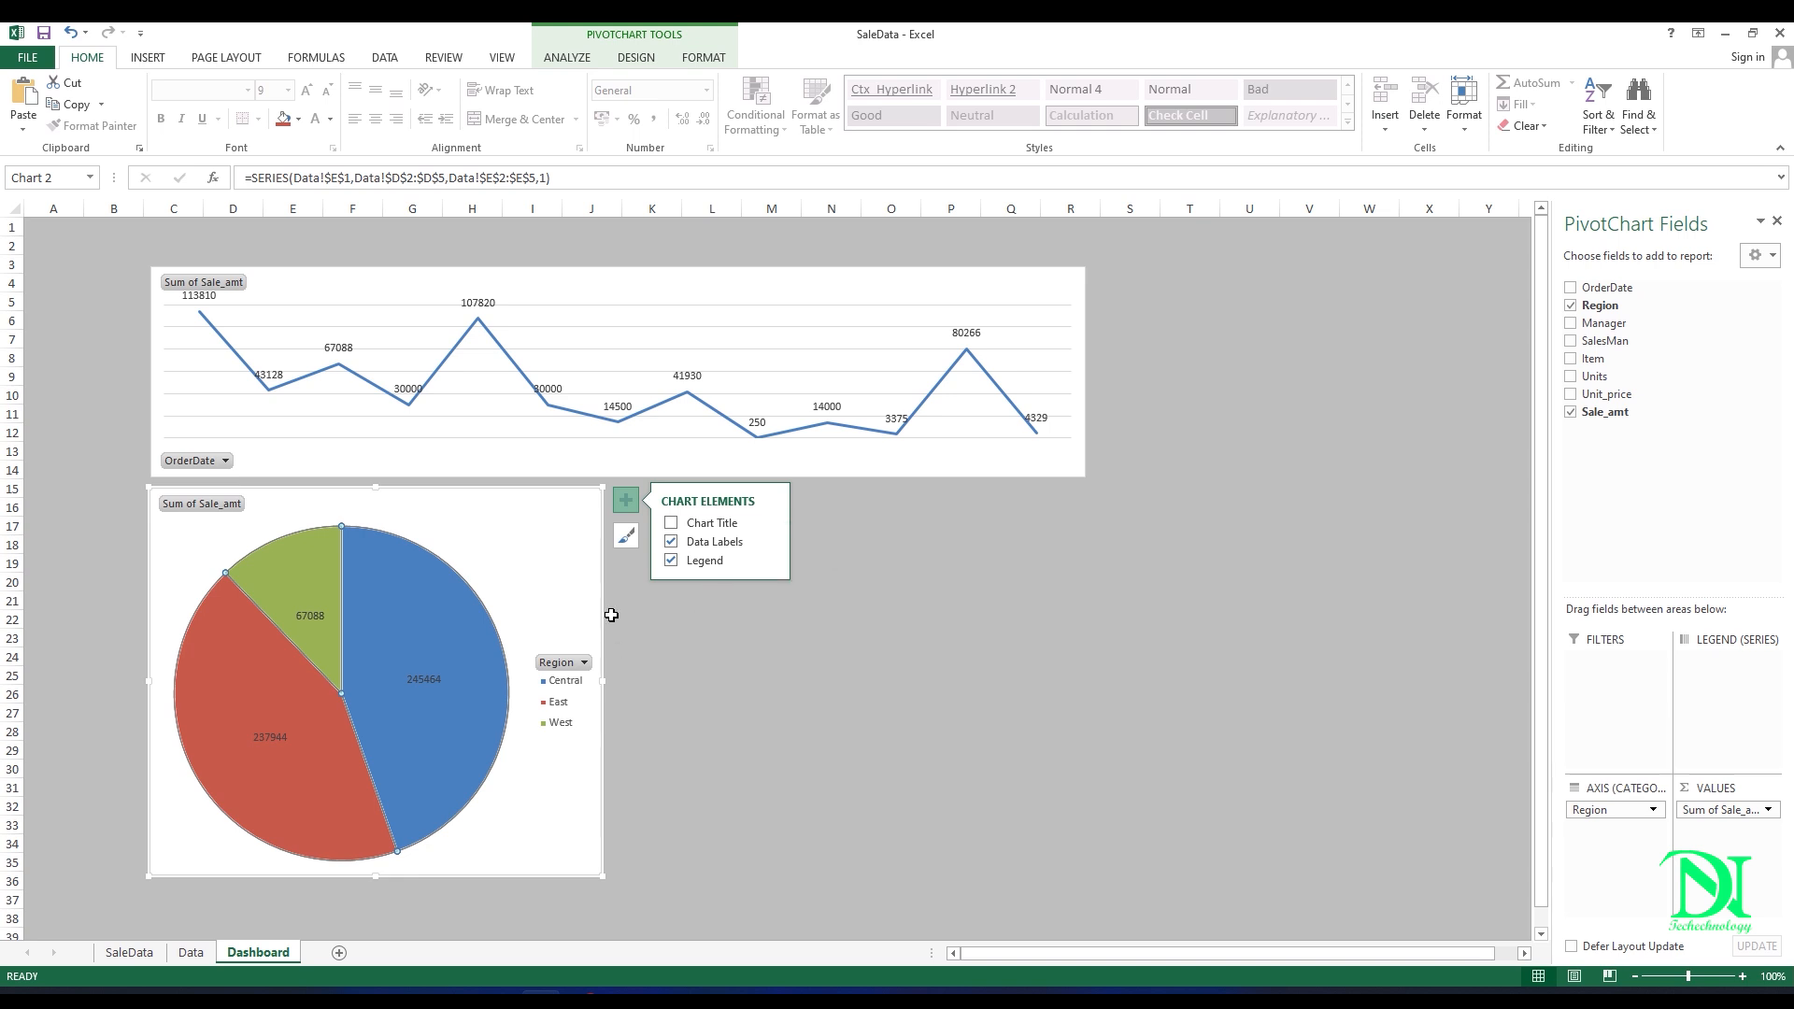
key(Escape)
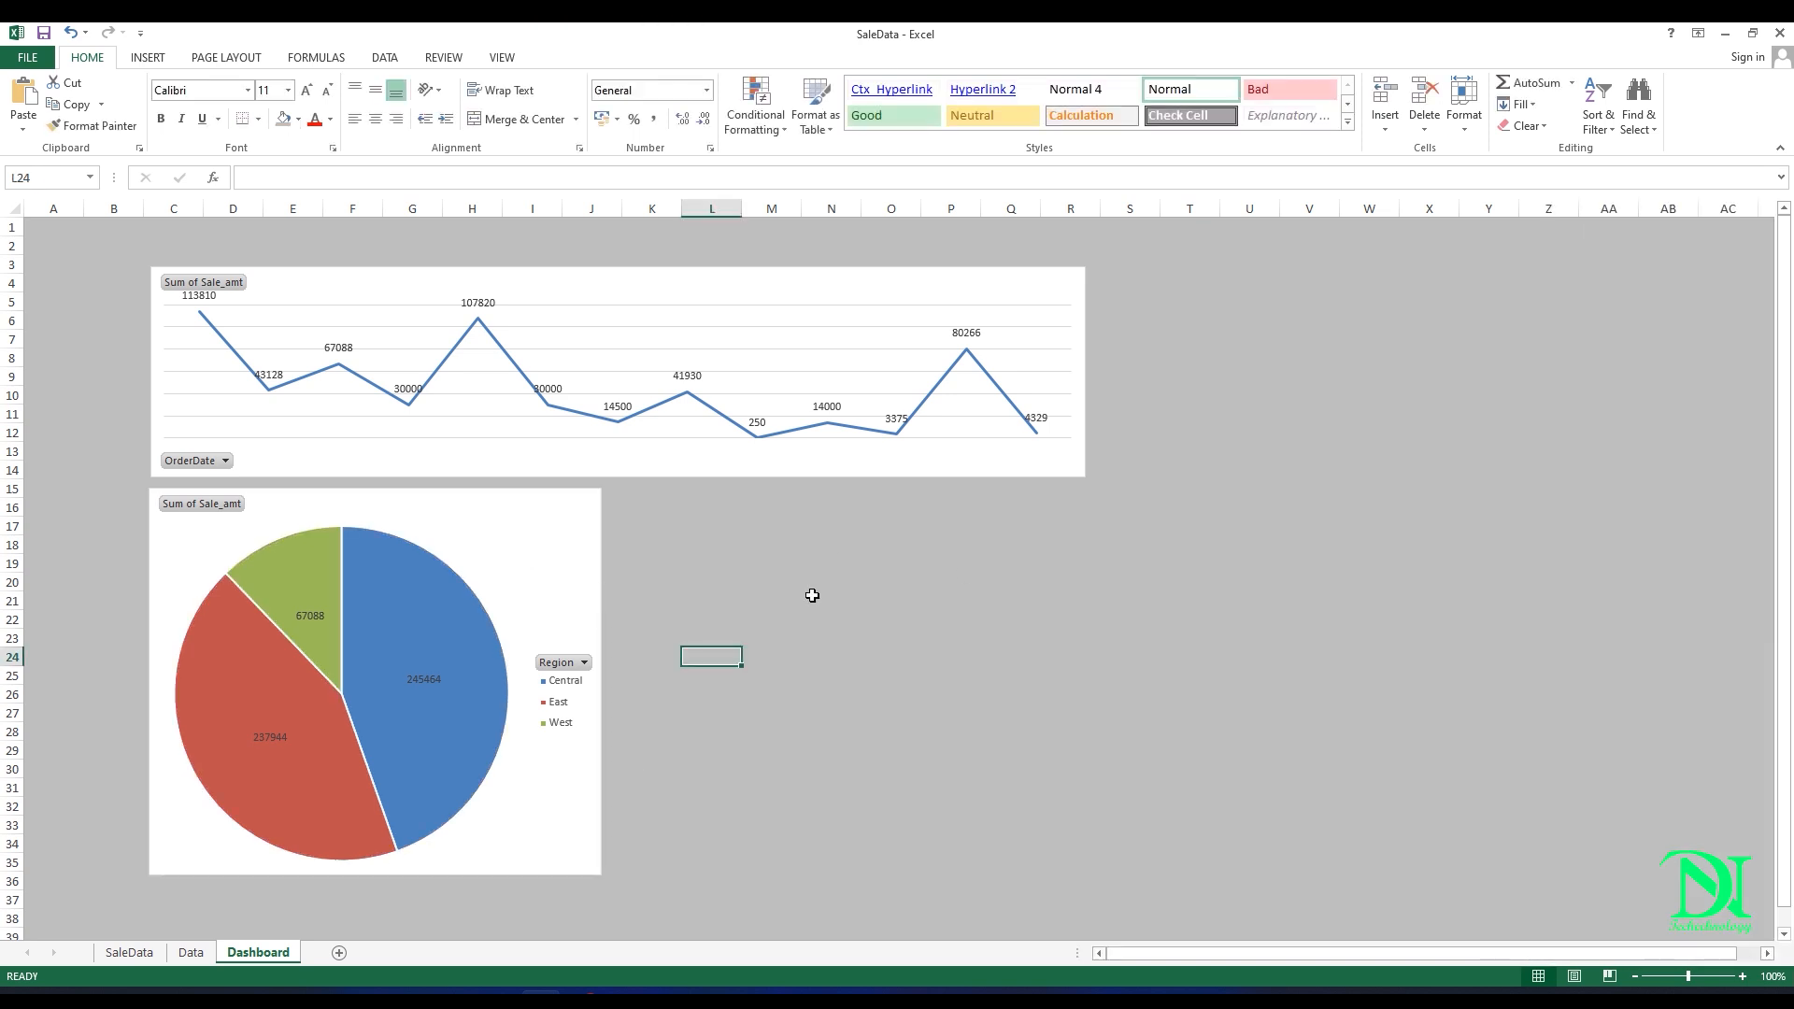
Step: Create a third PivotTable from Table1 of the SaleData sheet, placed on the existing Data sheet at cell G1
click(129, 952)
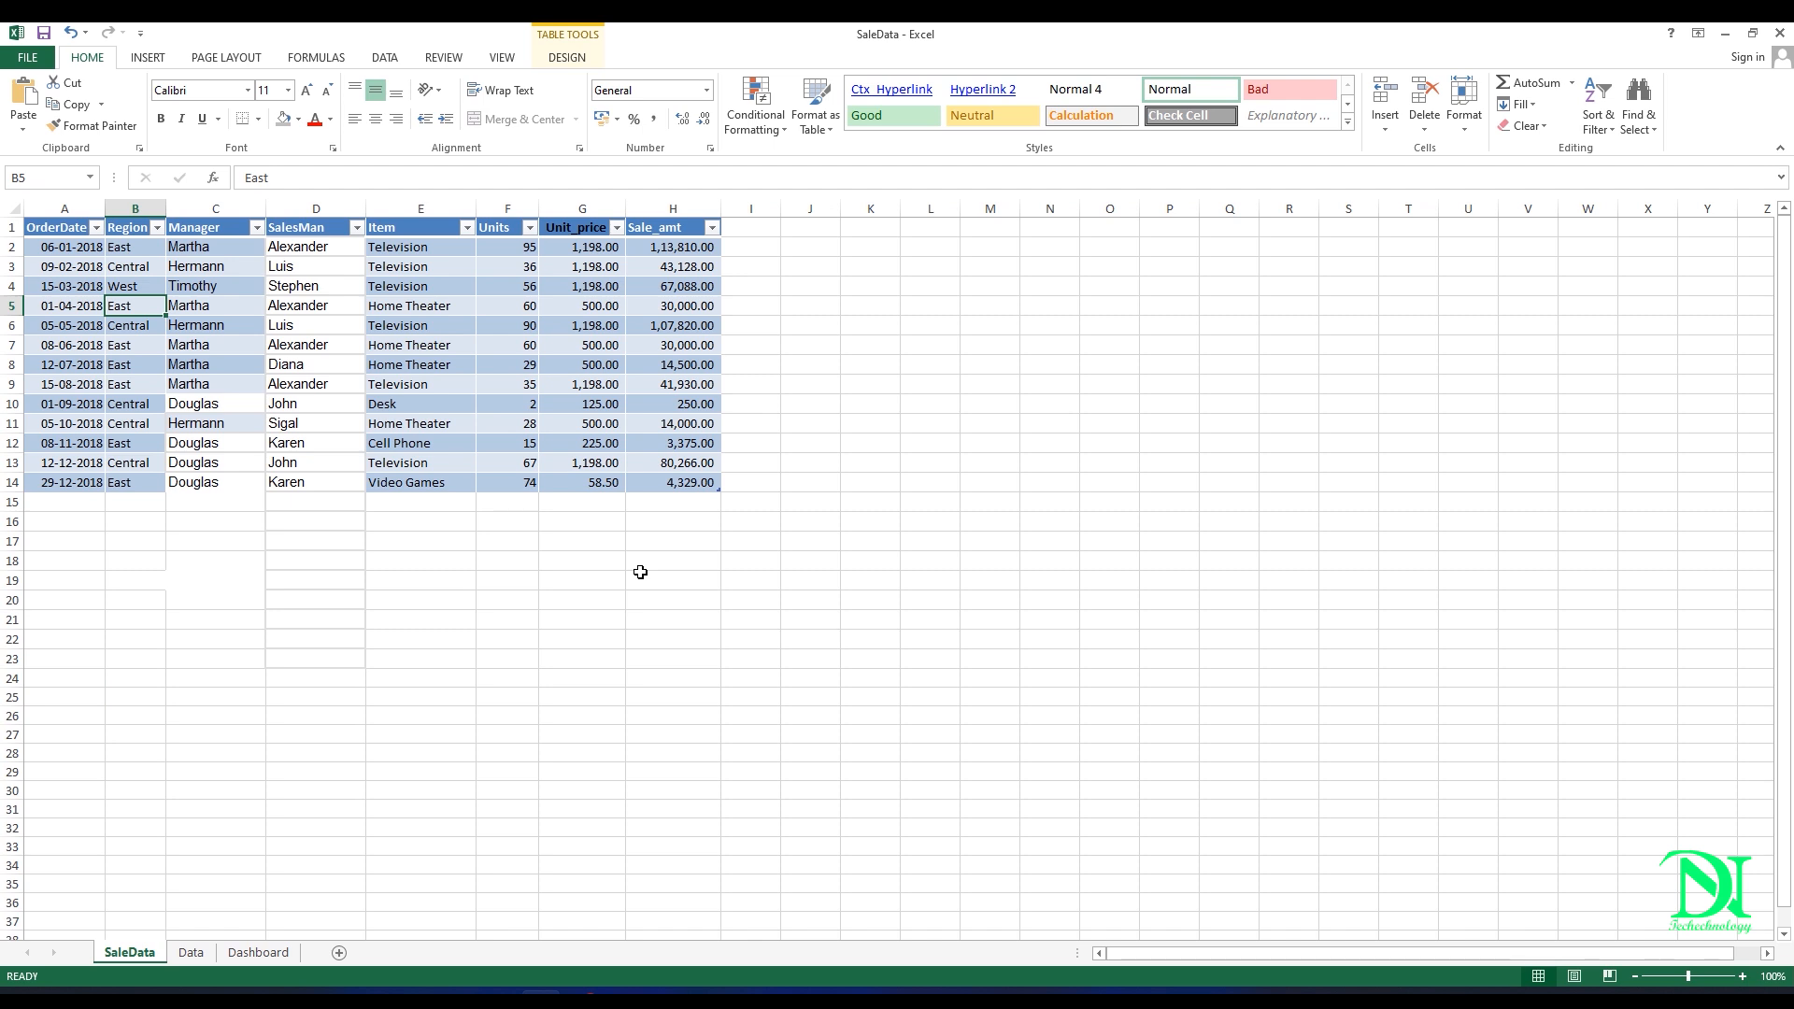
click(433, 287)
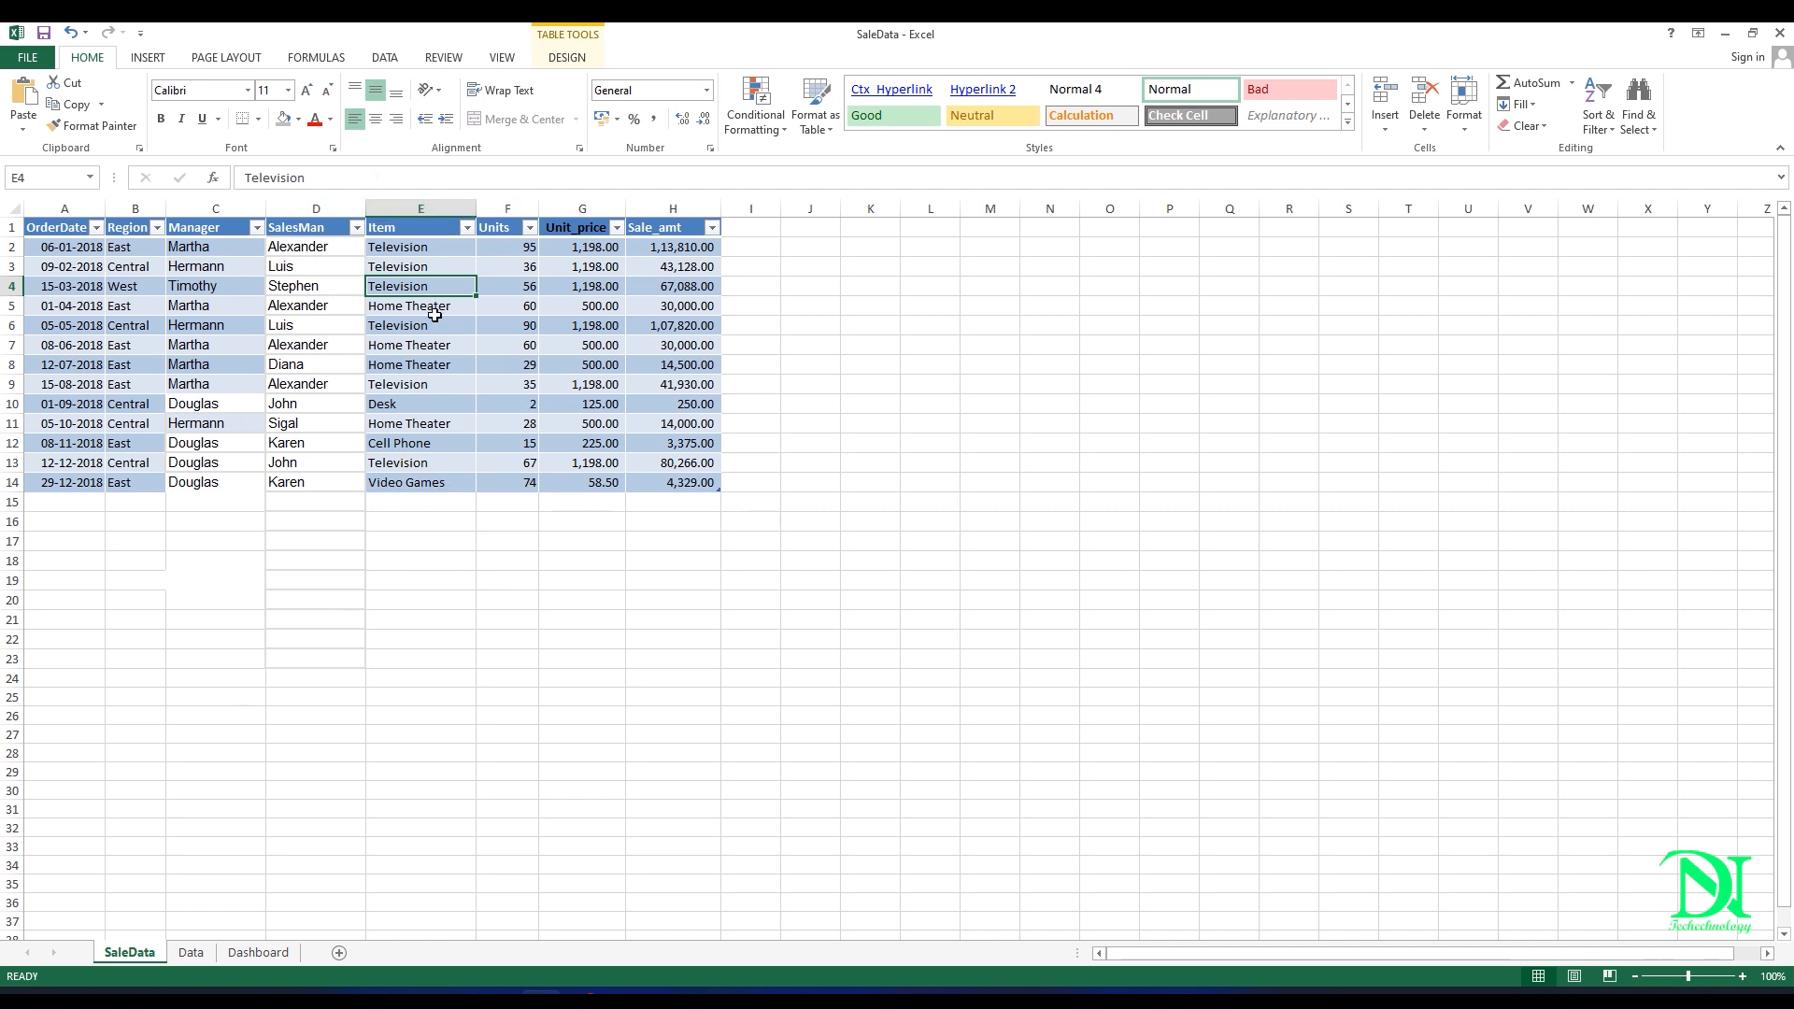
click(150, 58)
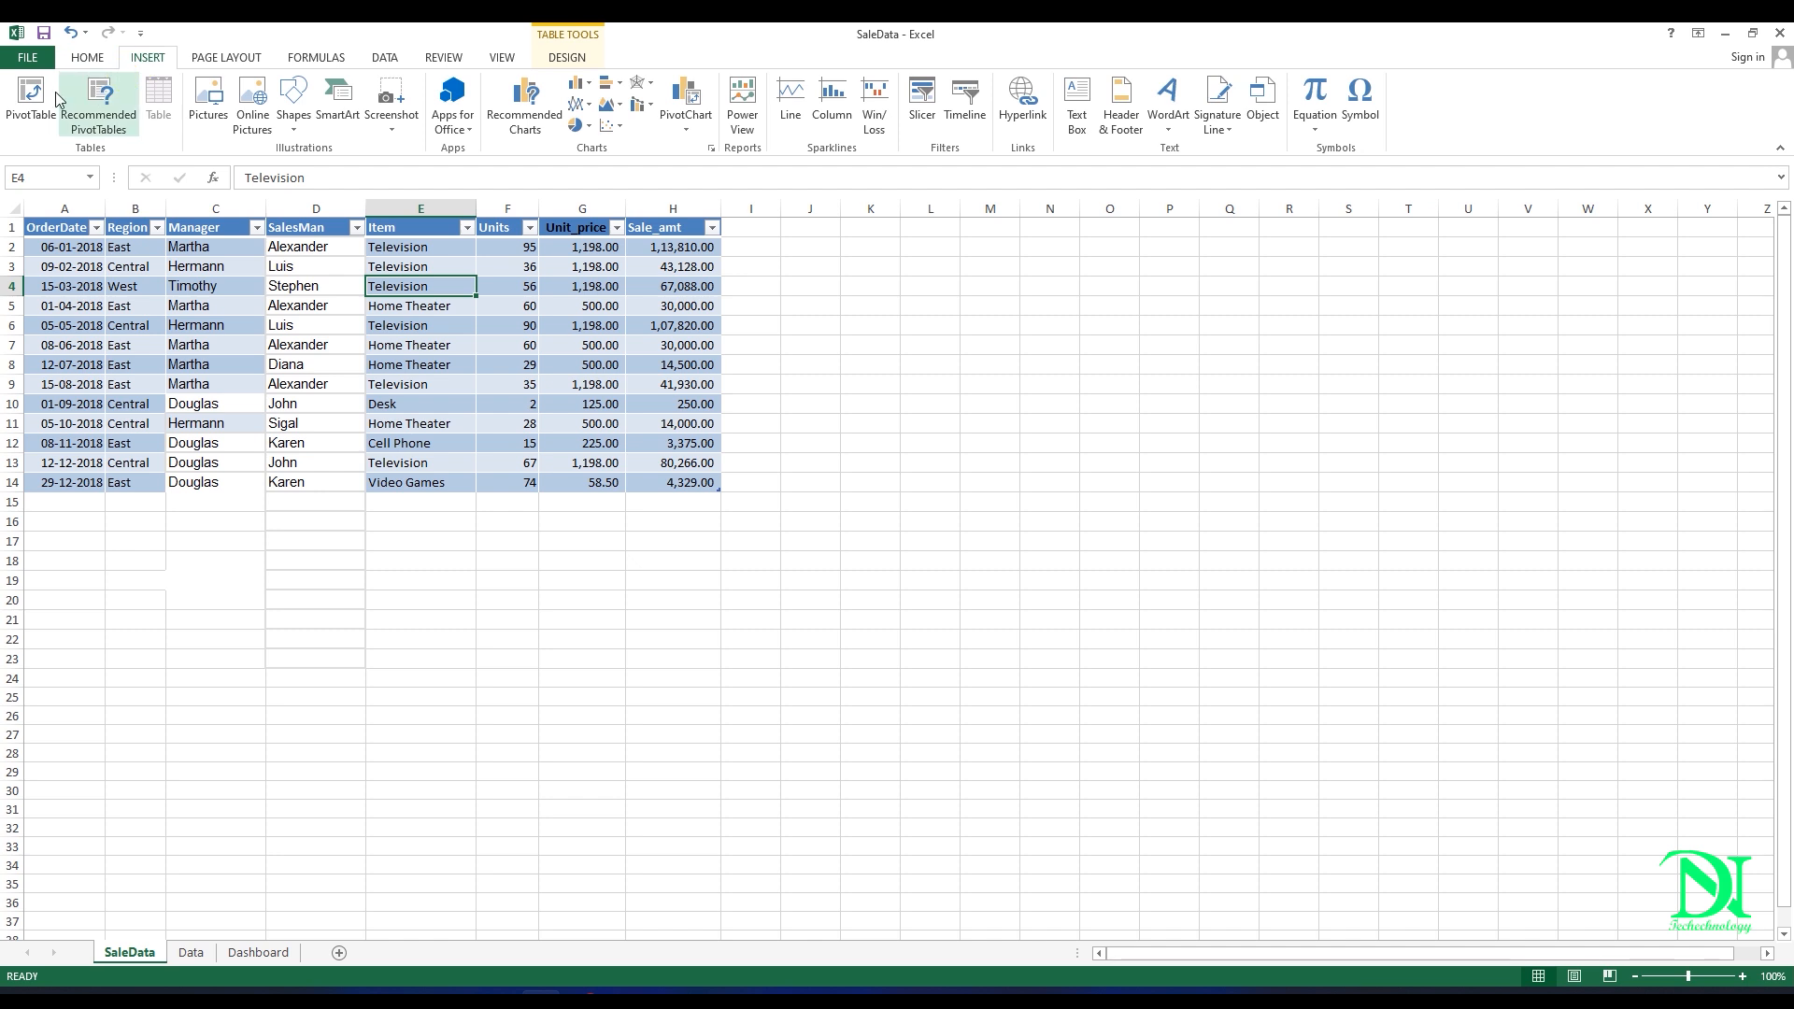
click(31, 103)
click(308, 521)
click(540, 542)
click(191, 952)
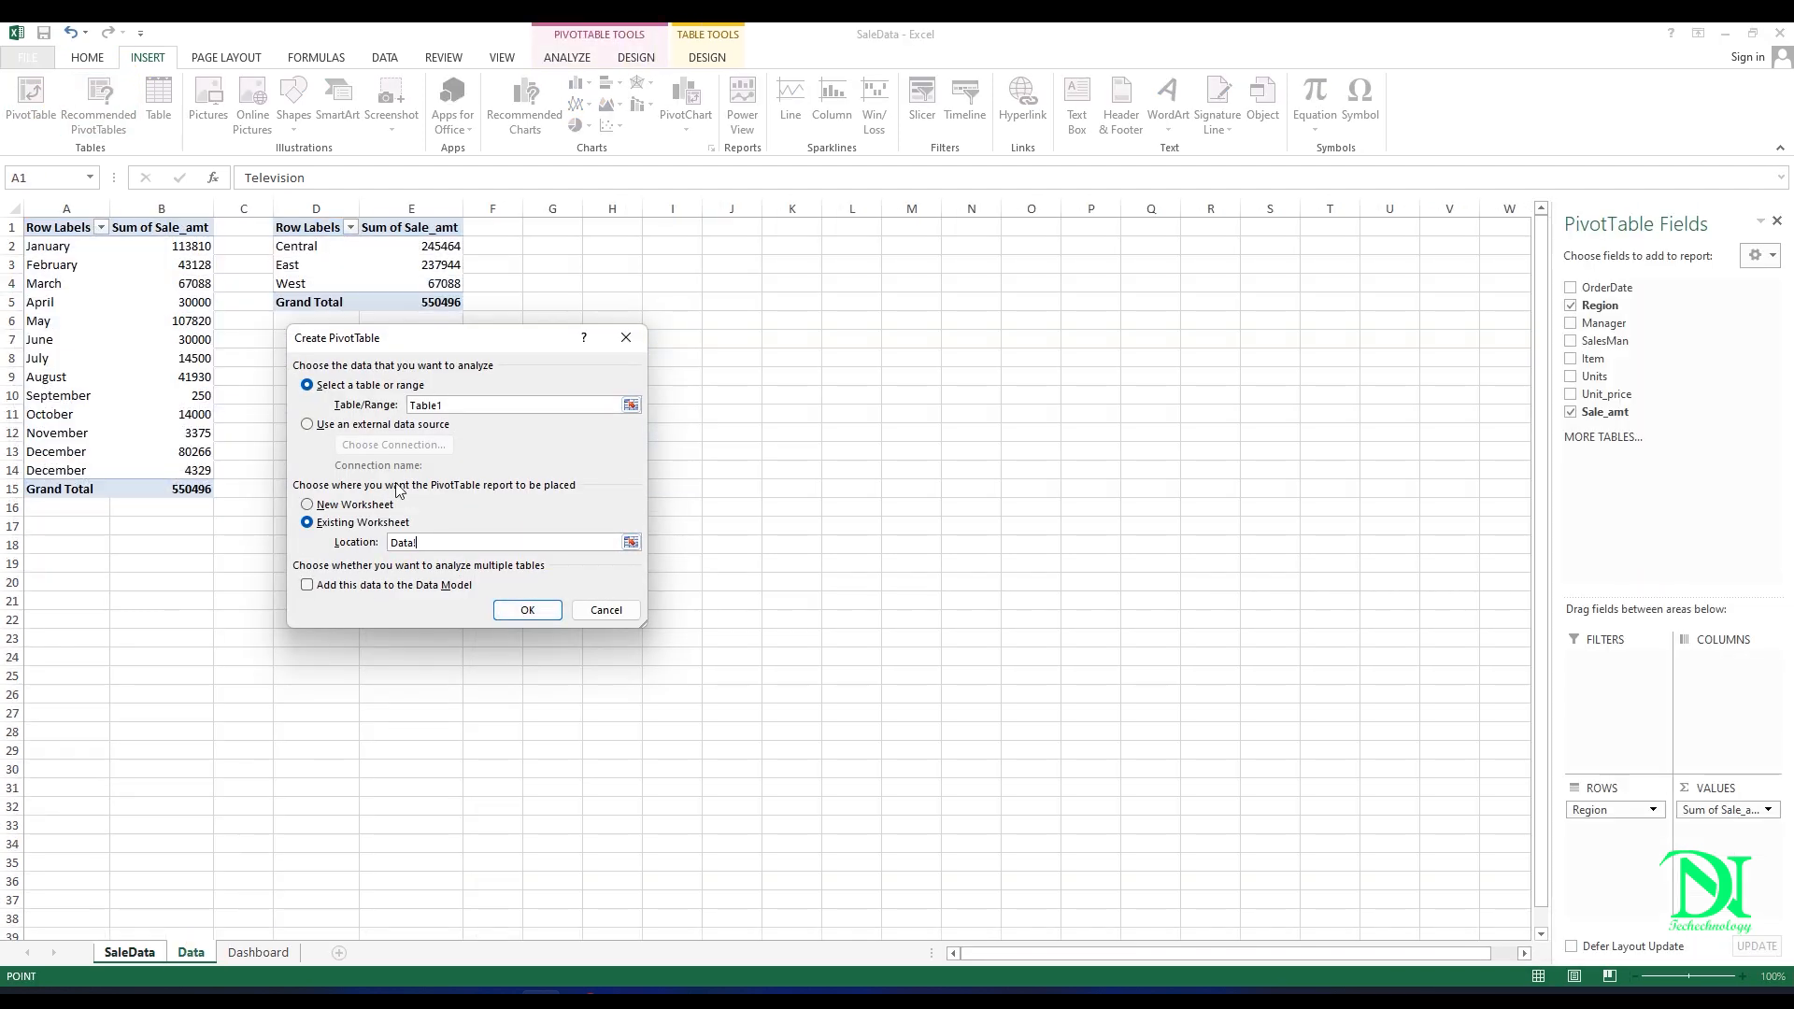
click(556, 230)
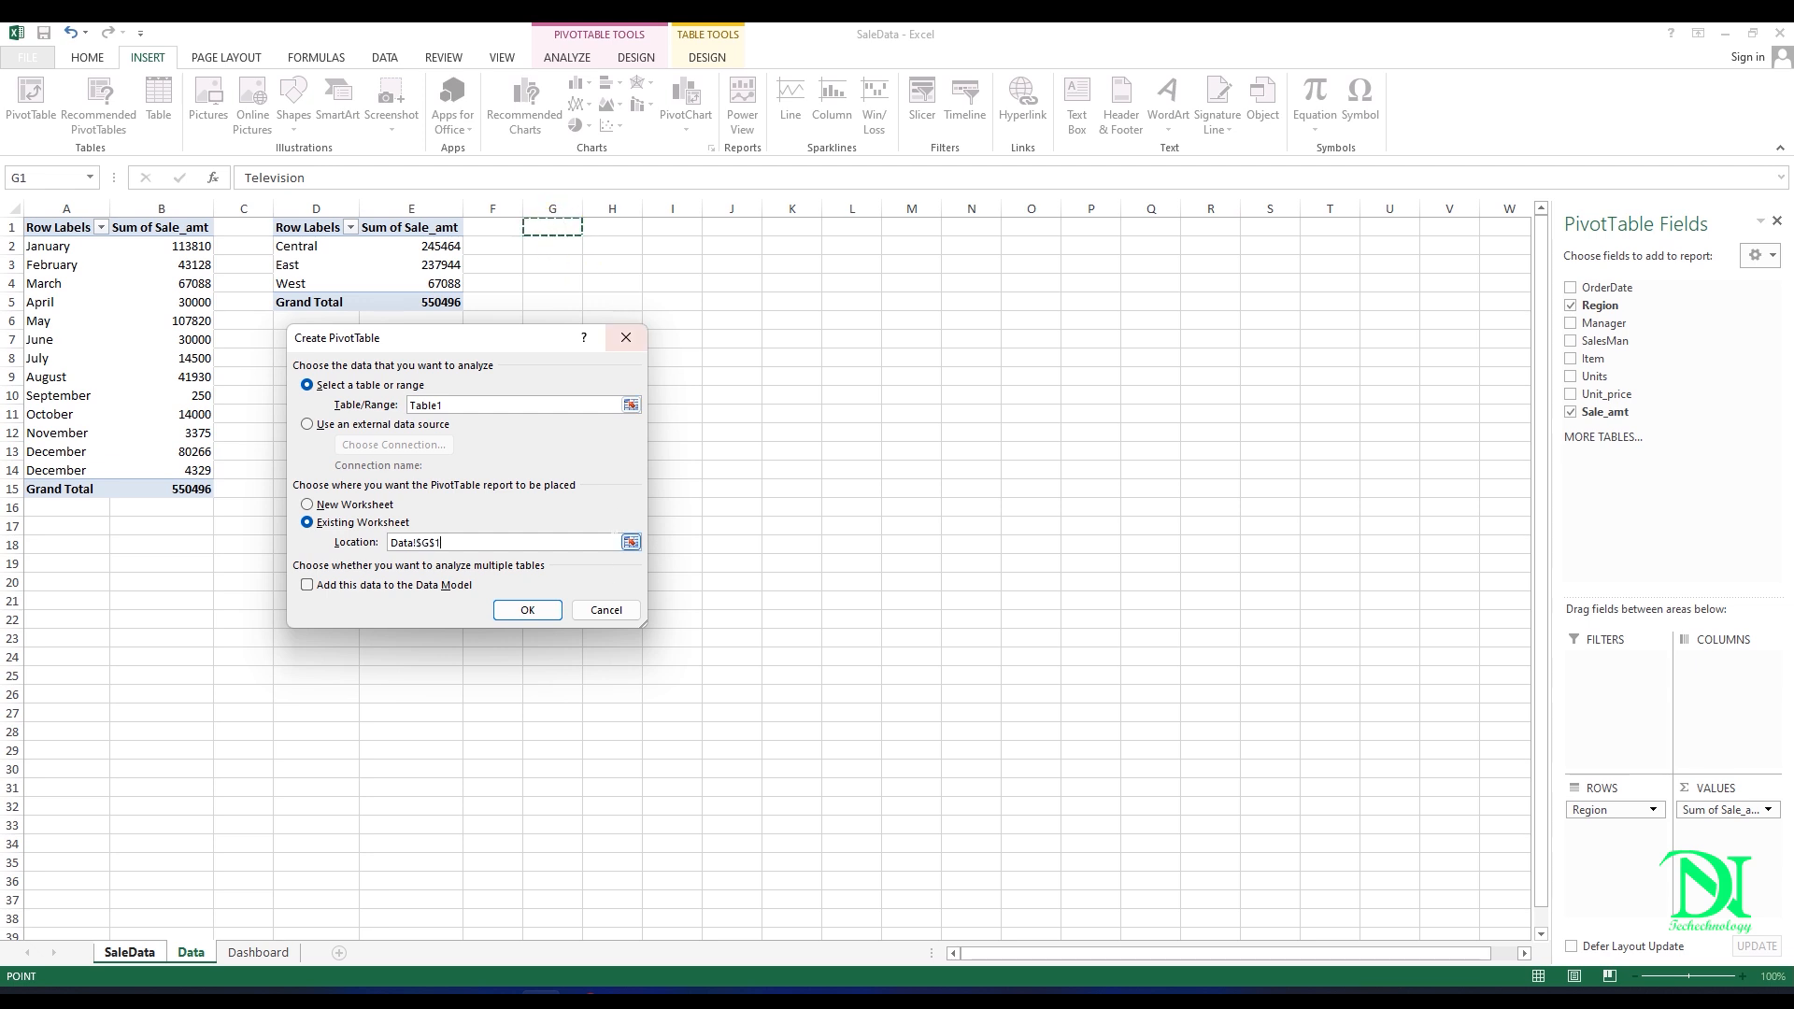
click(528, 609)
Step: Build the third PivotTable with Item as rows and Sale_amt as summed values
click(615, 388)
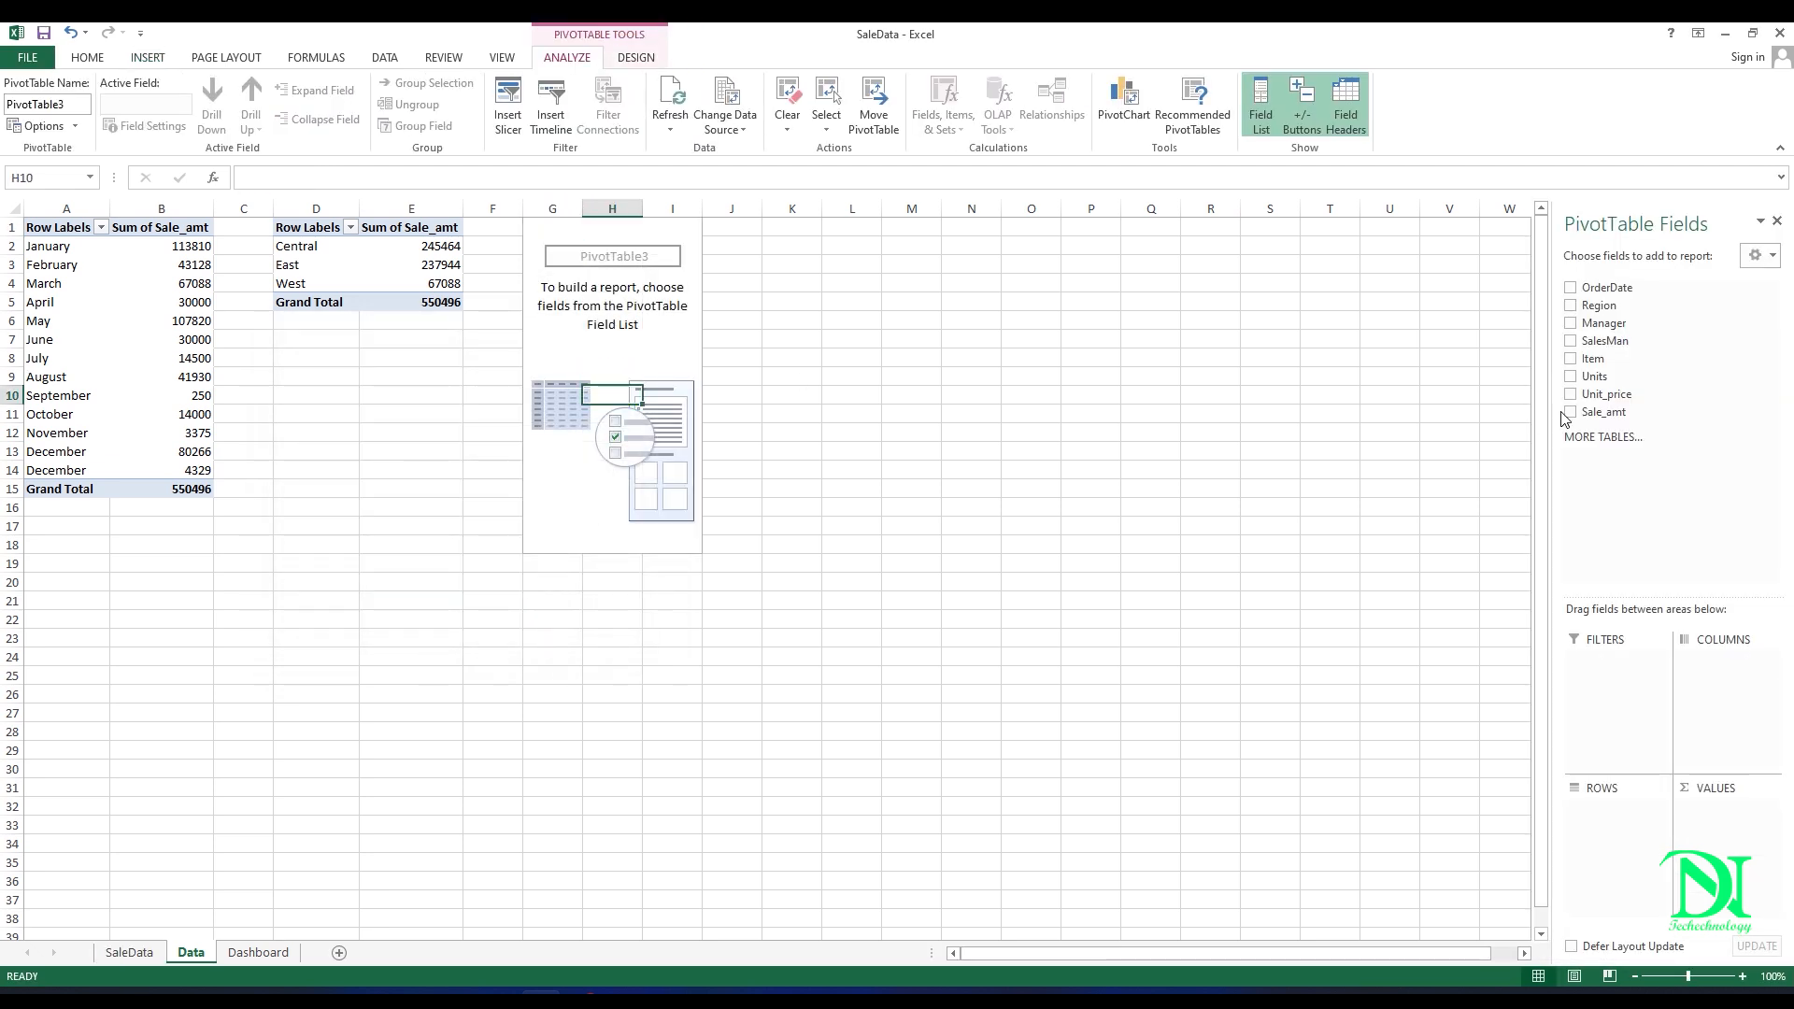
drag(1626, 362, 1612, 809)
drag(1720, 813, 1722, 815)
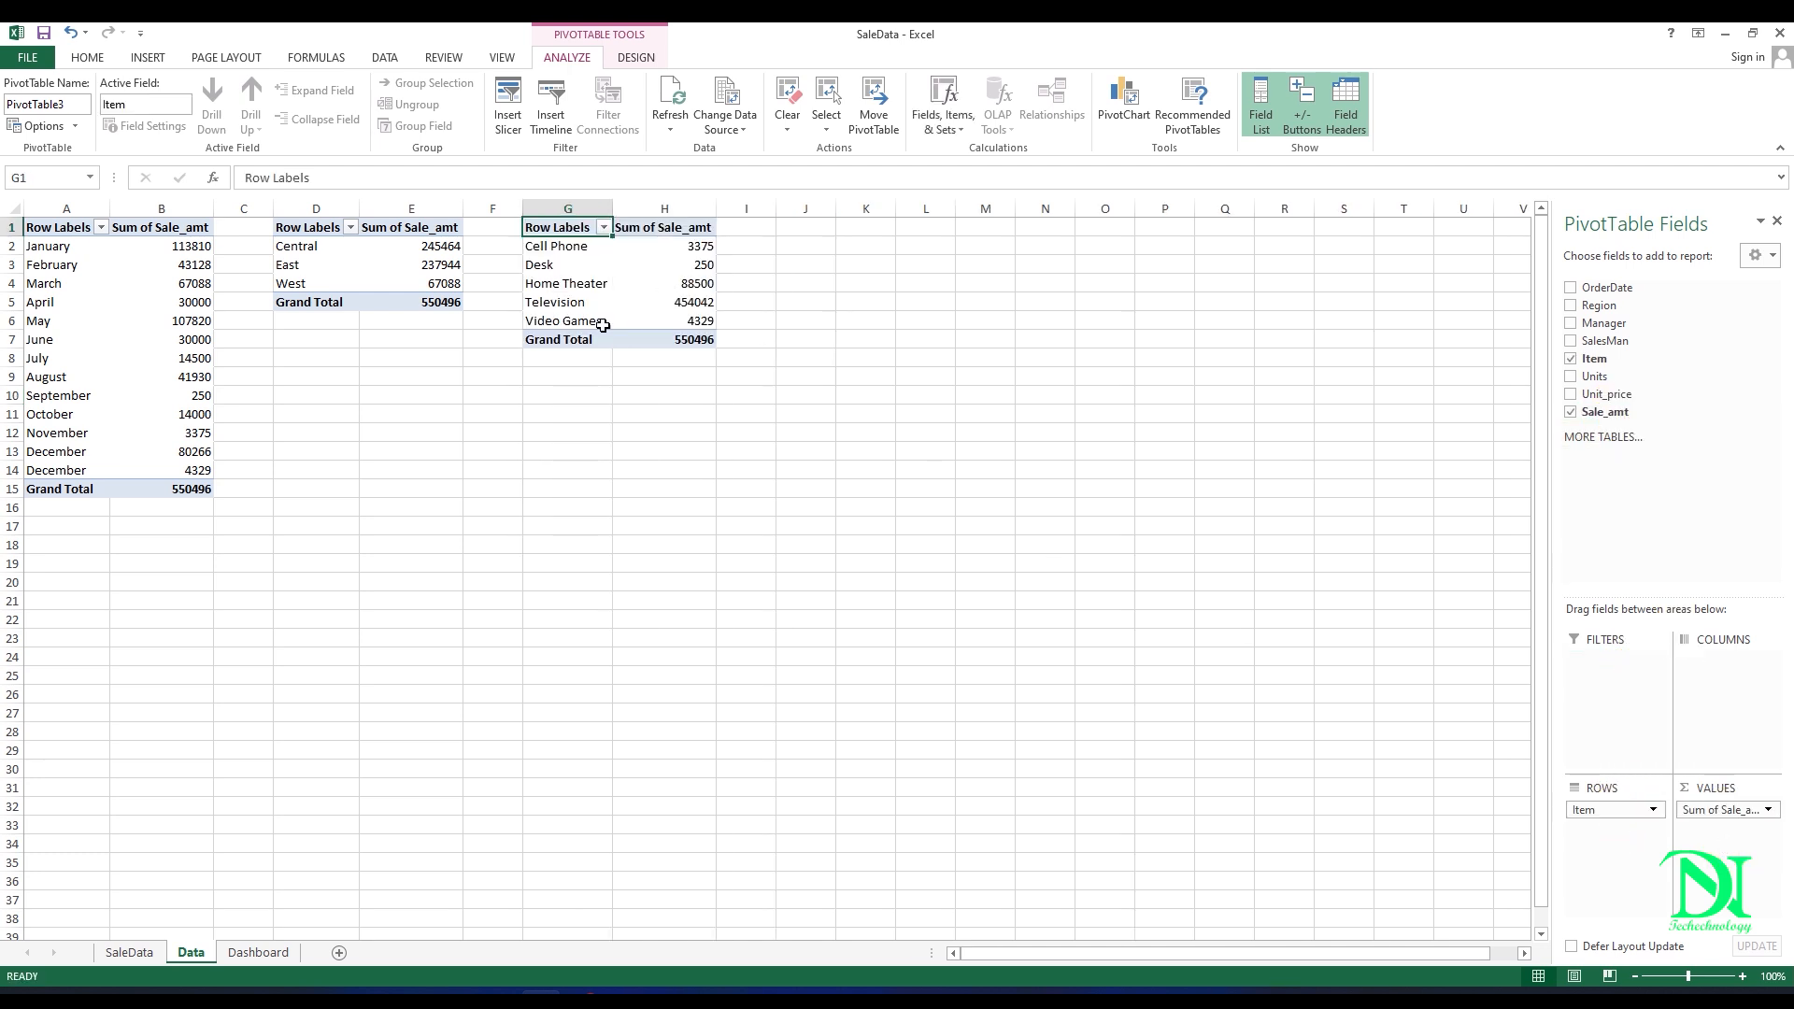
Step: Insert a Clustered Column PivotChart from the Item PivotTable on the Data sheet
click(603, 274)
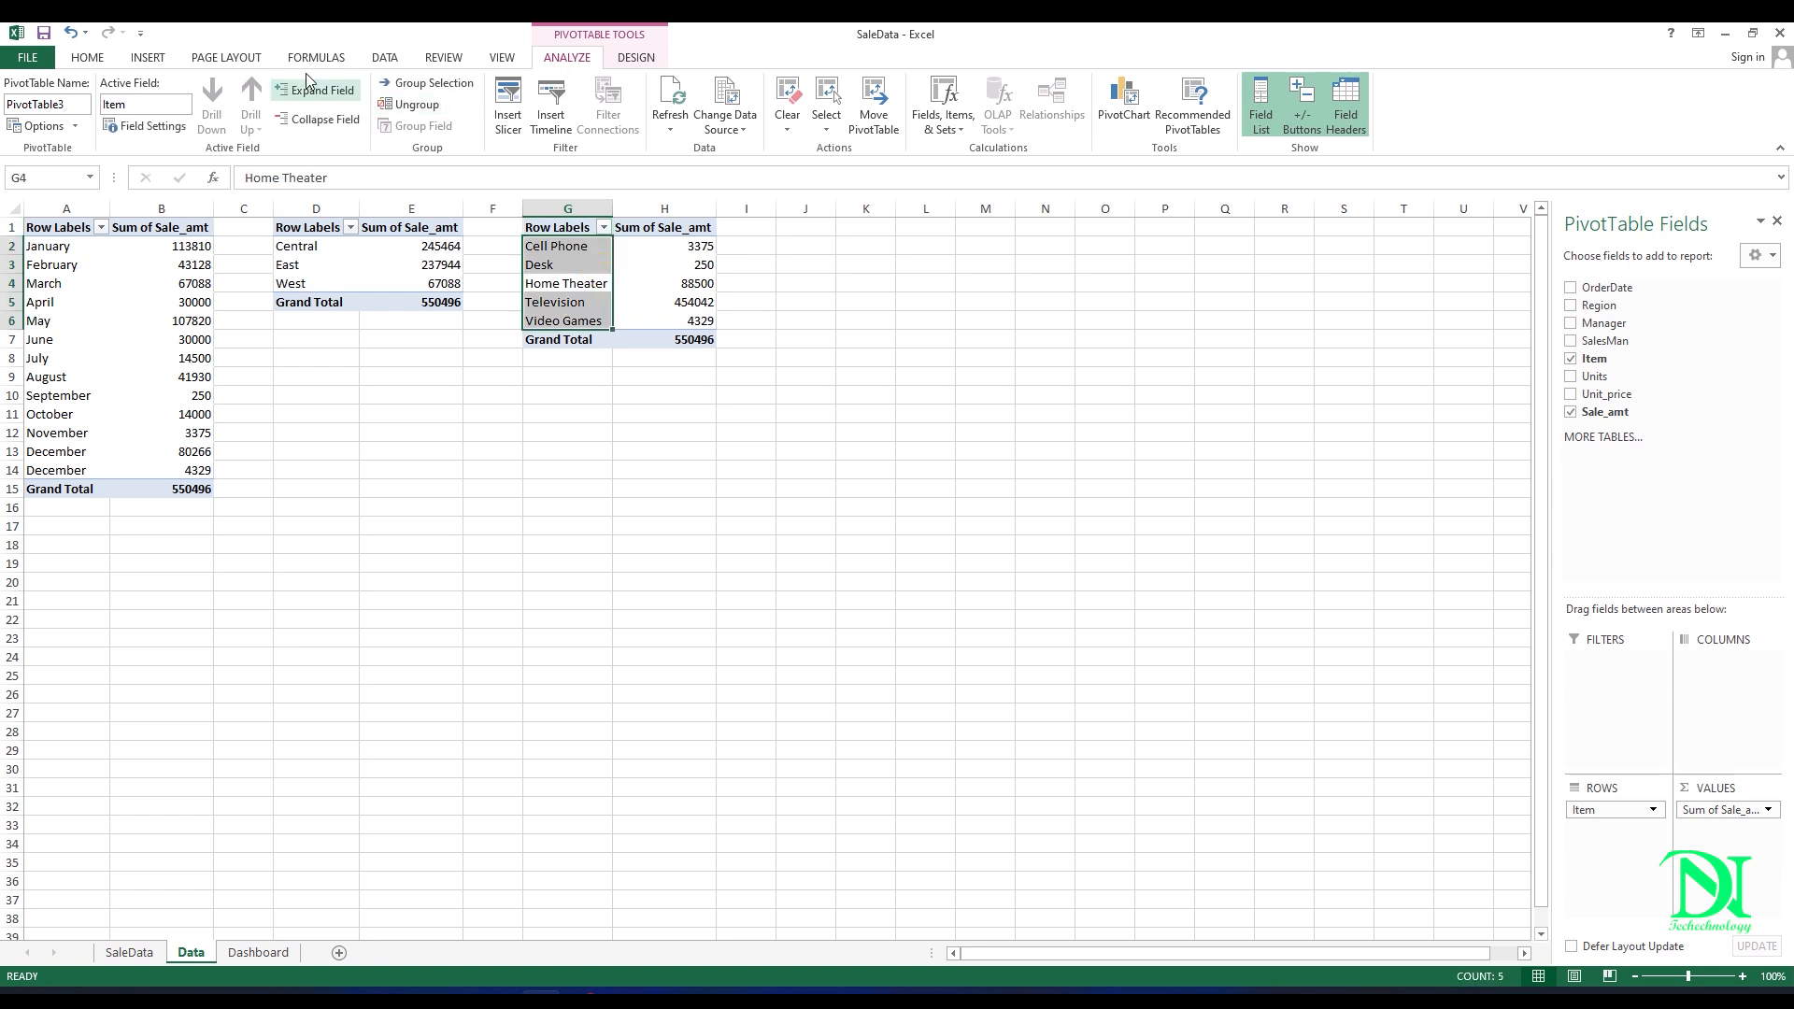
click(148, 57)
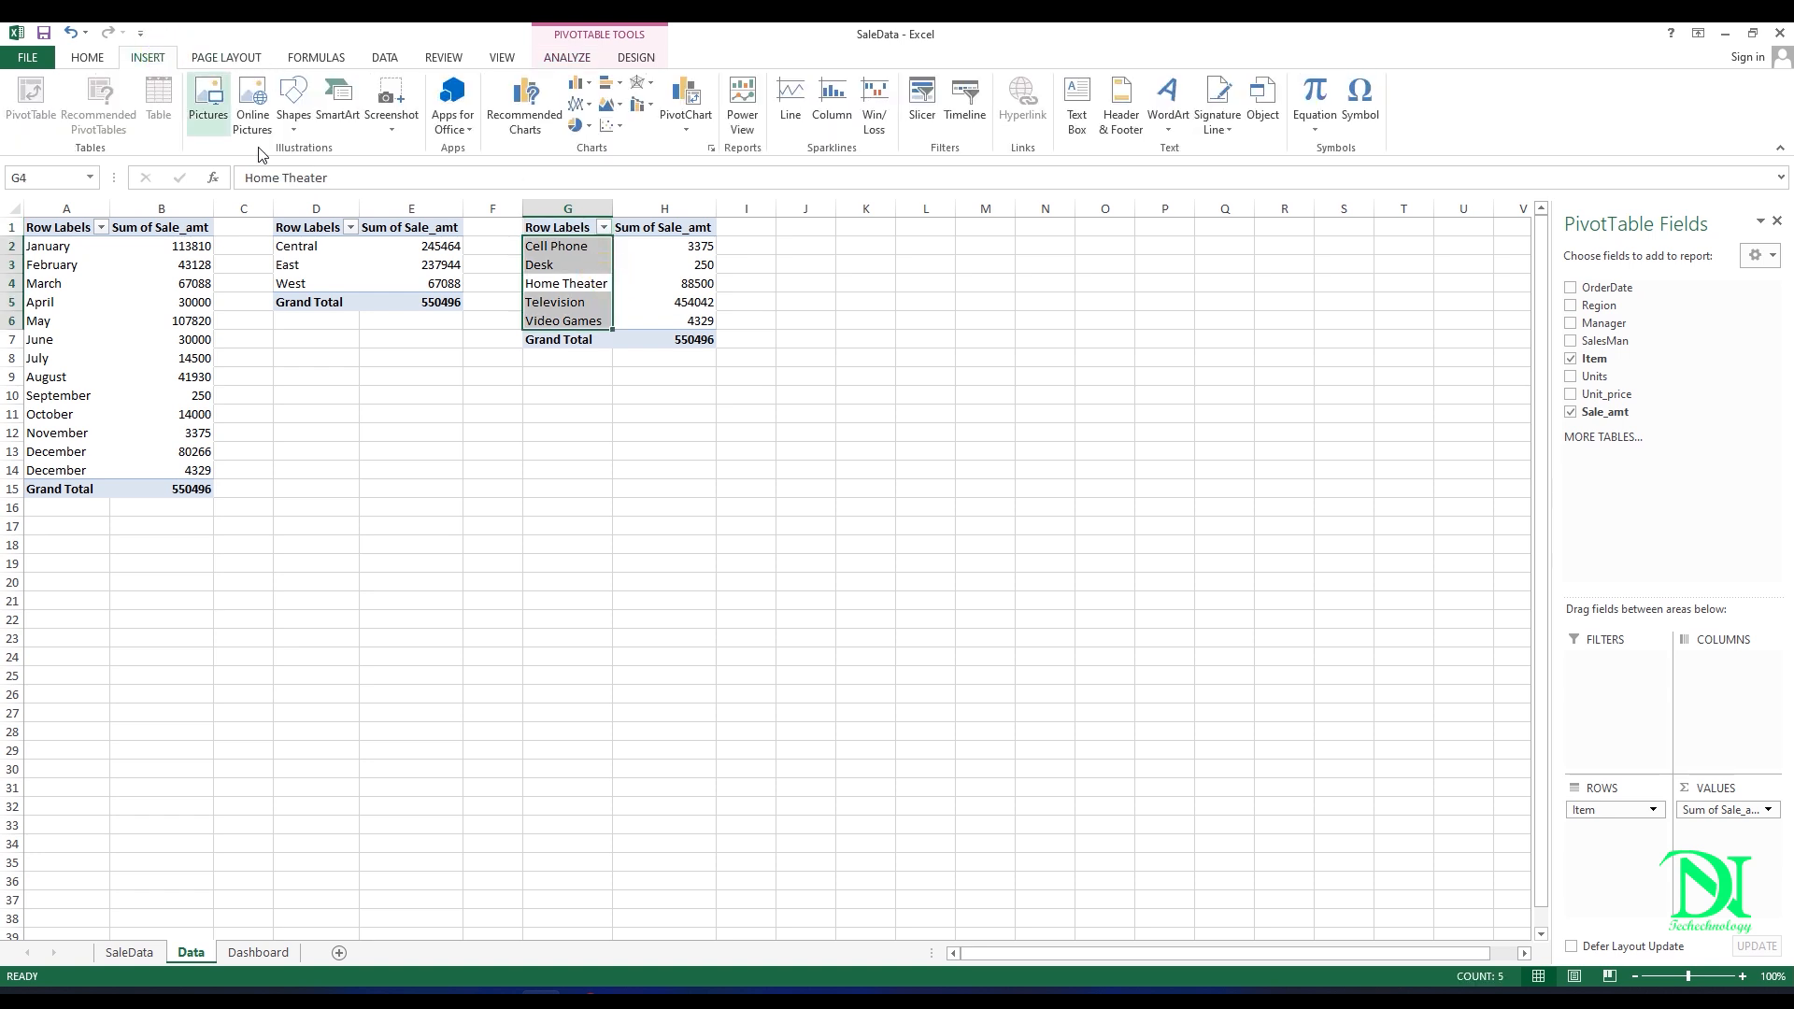
click(686, 101)
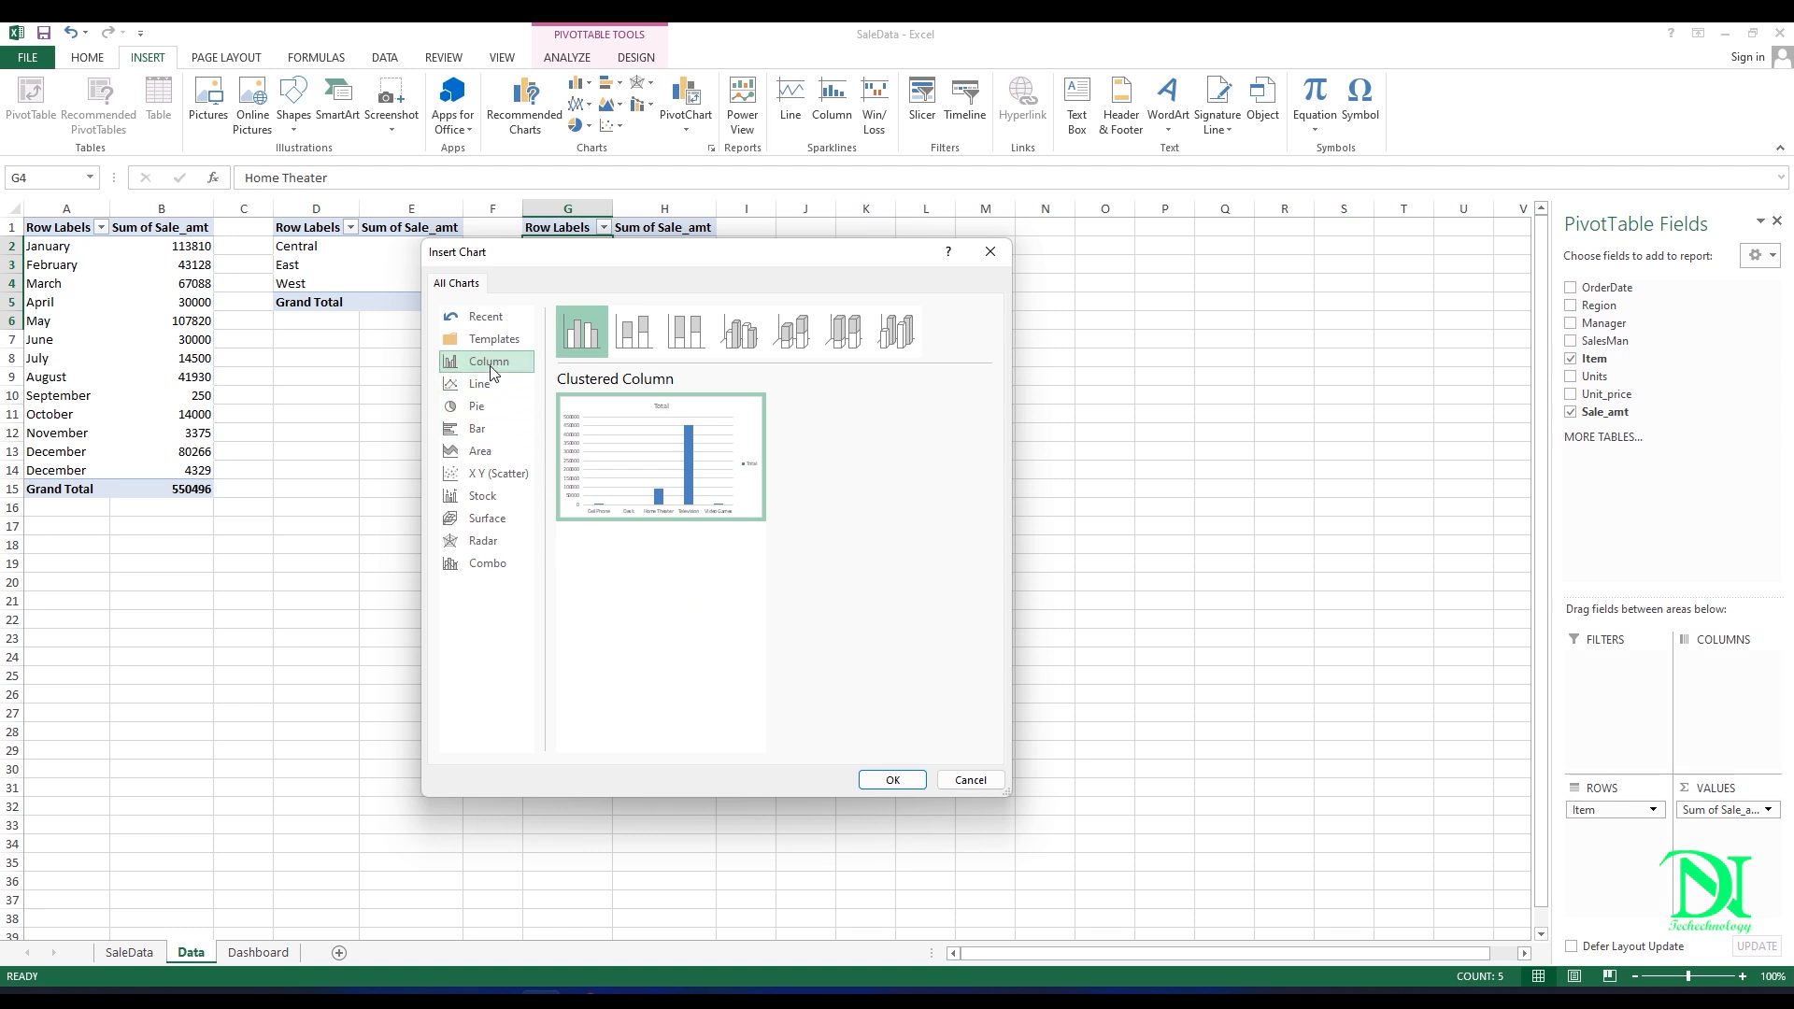
click(641, 449)
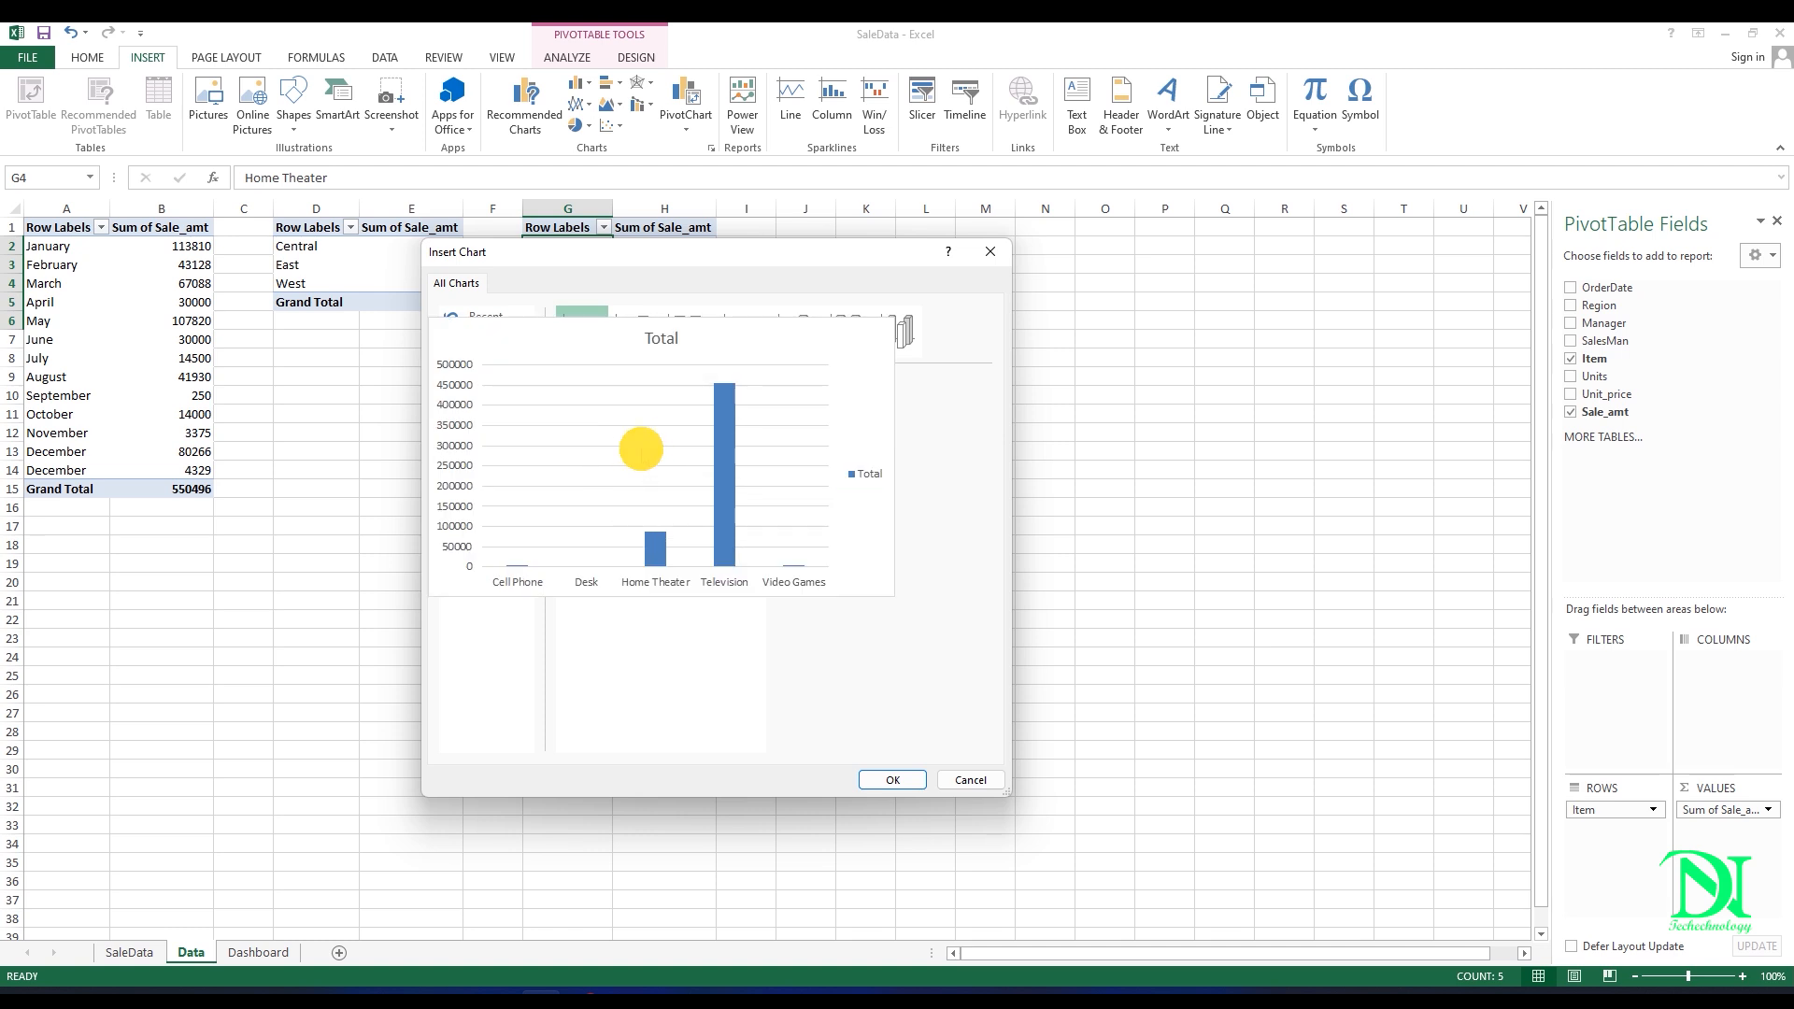
click(914, 779)
Step: Cut the column chart from the Data sheet and paste it onto the Dashboard sheet using the destination theme
right_click(735, 498)
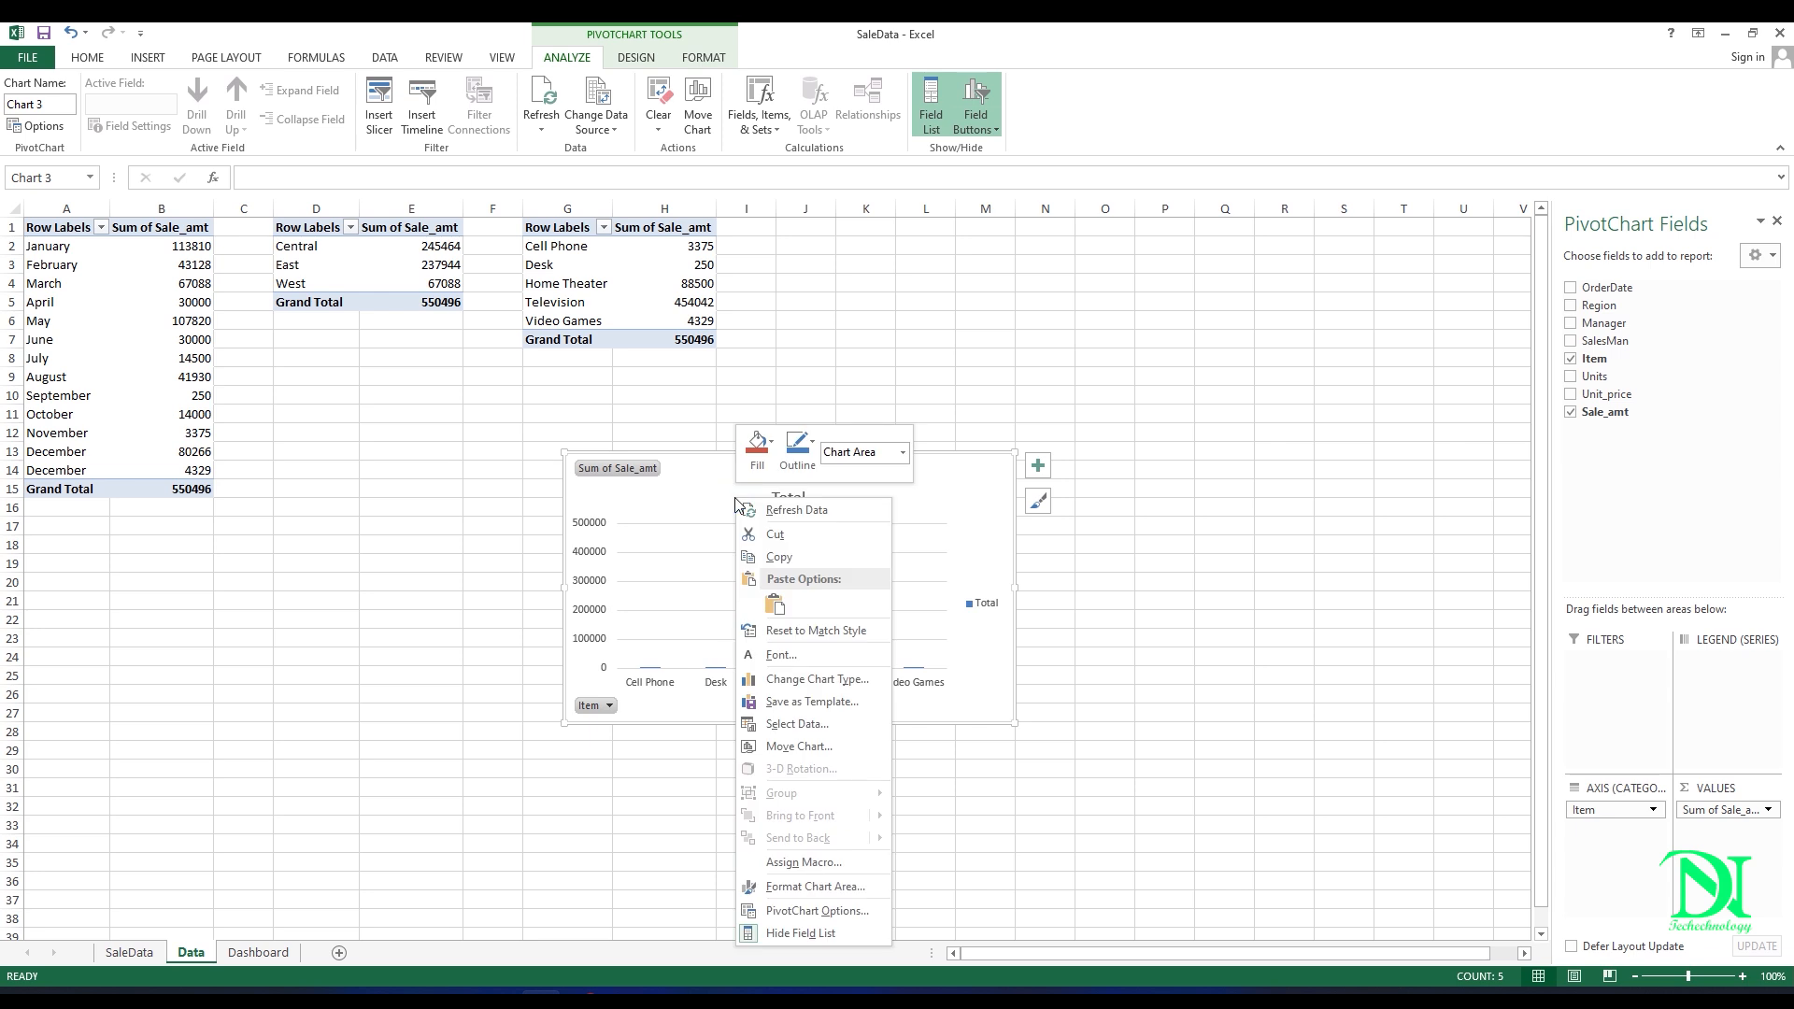
click(774, 534)
click(258, 952)
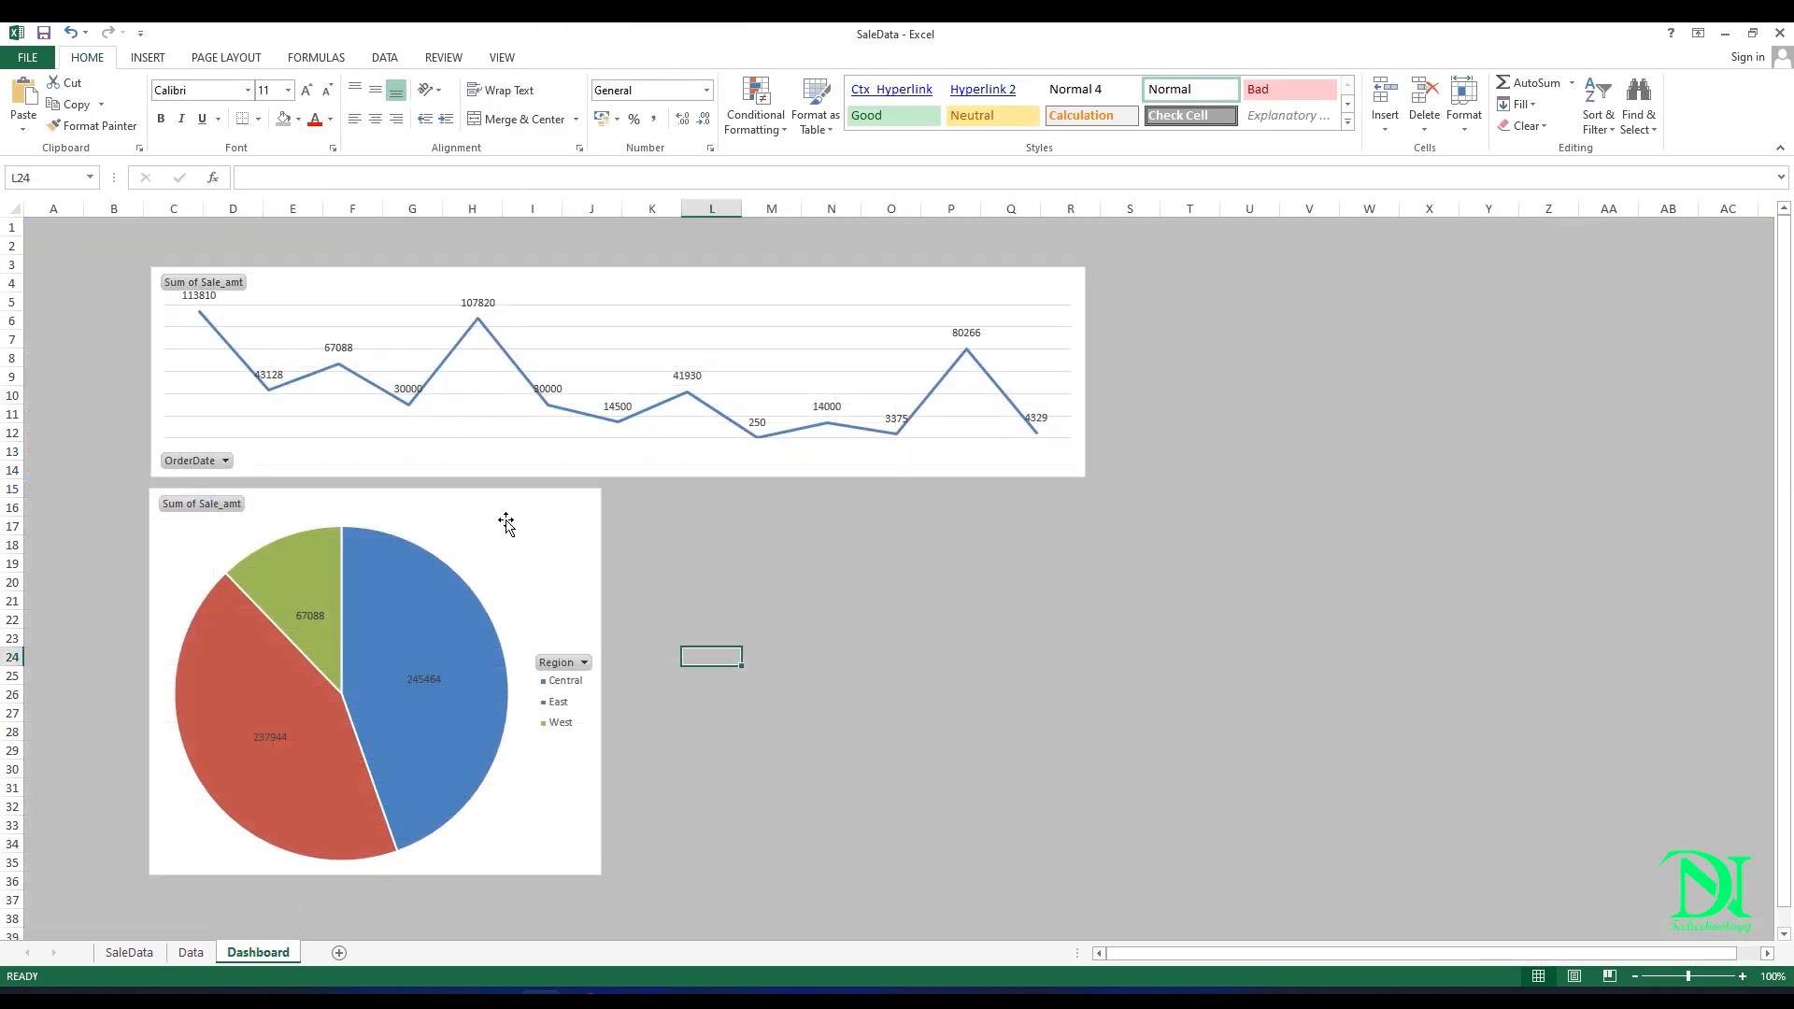
right_click(787, 558)
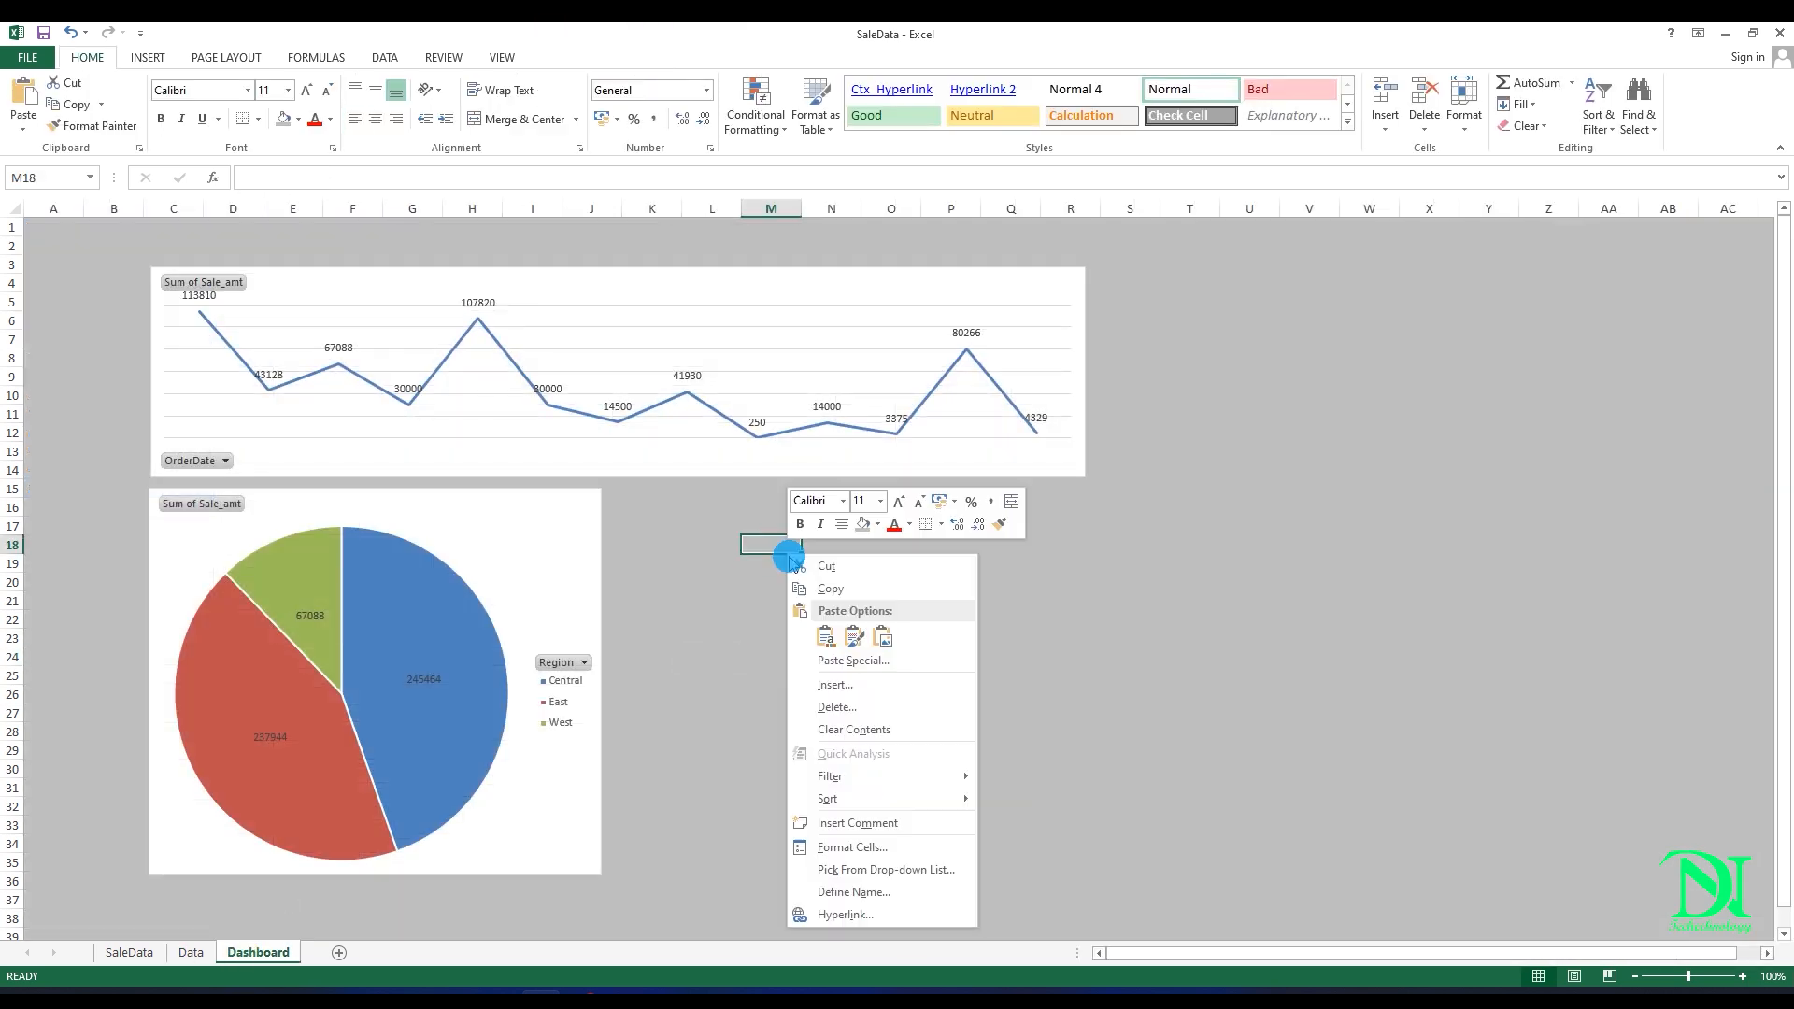
click(826, 636)
Step: Fit the column chart beside the pie chart down to about row 35 and widen the line chart to align with its right edge
drag(880, 542, 753, 501)
drag(1063, 763, 1094, 876)
click(1074, 368)
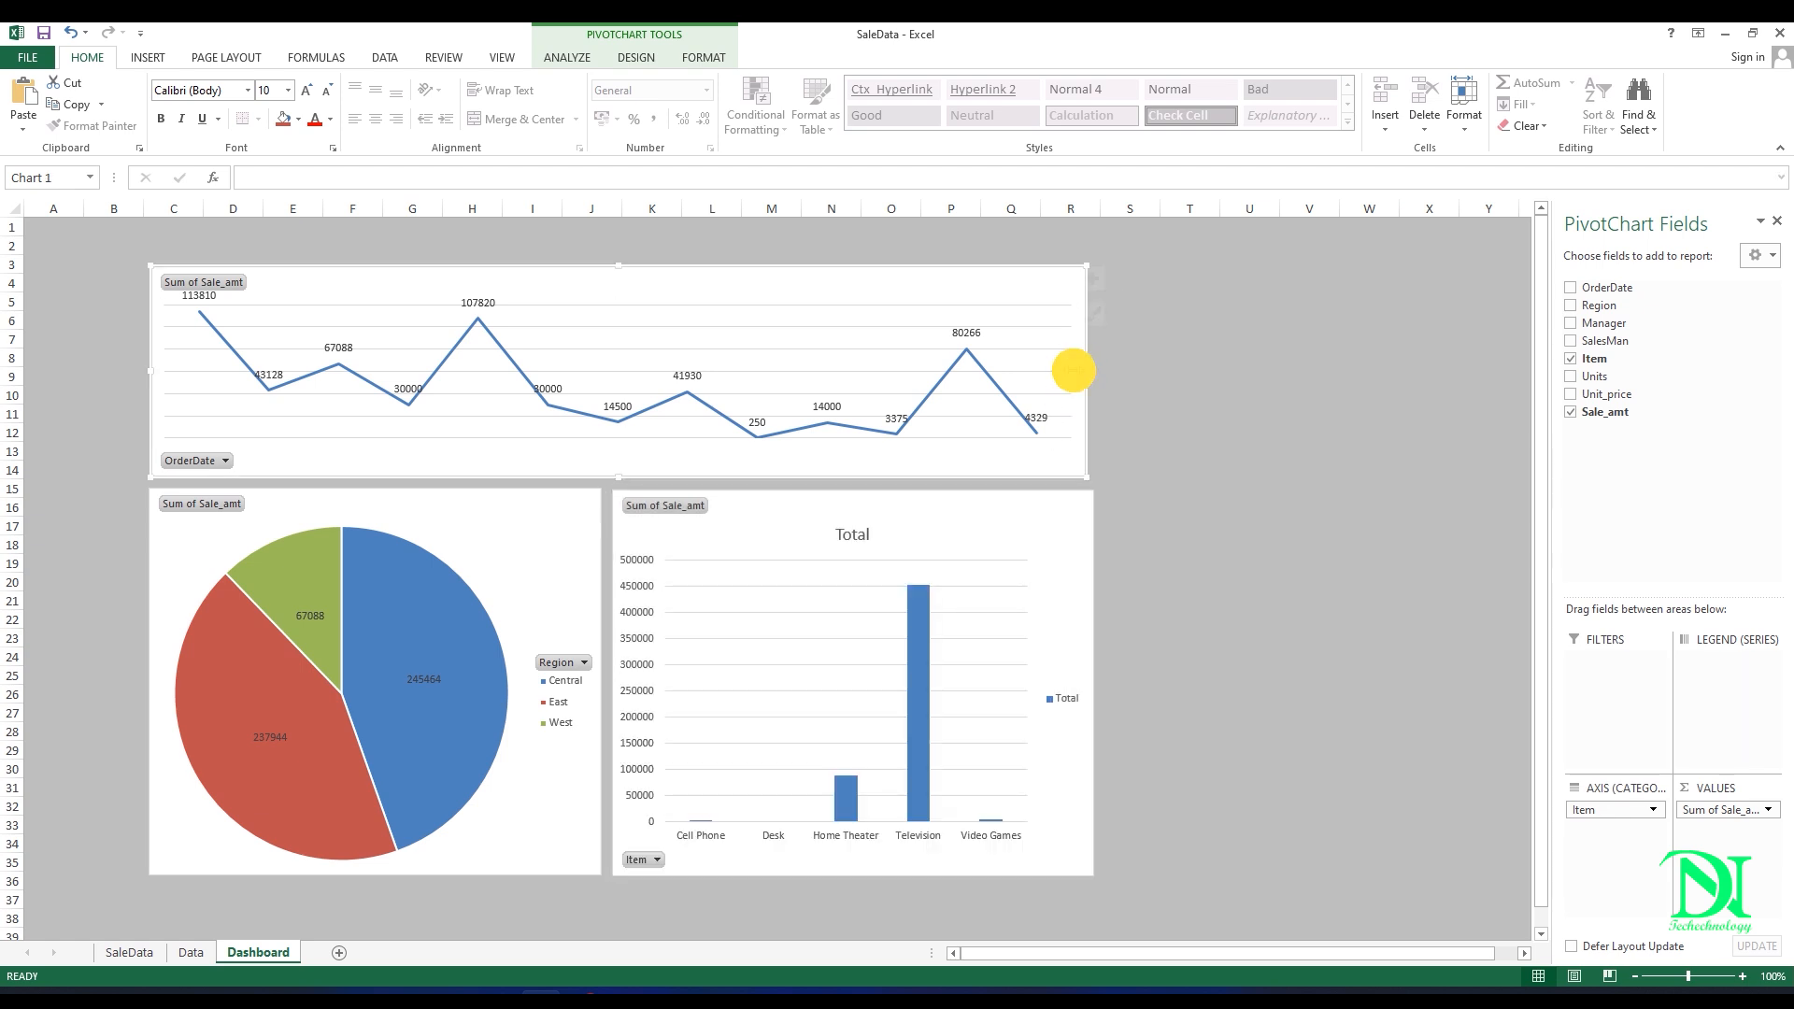
drag(1090, 370, 1094, 371)
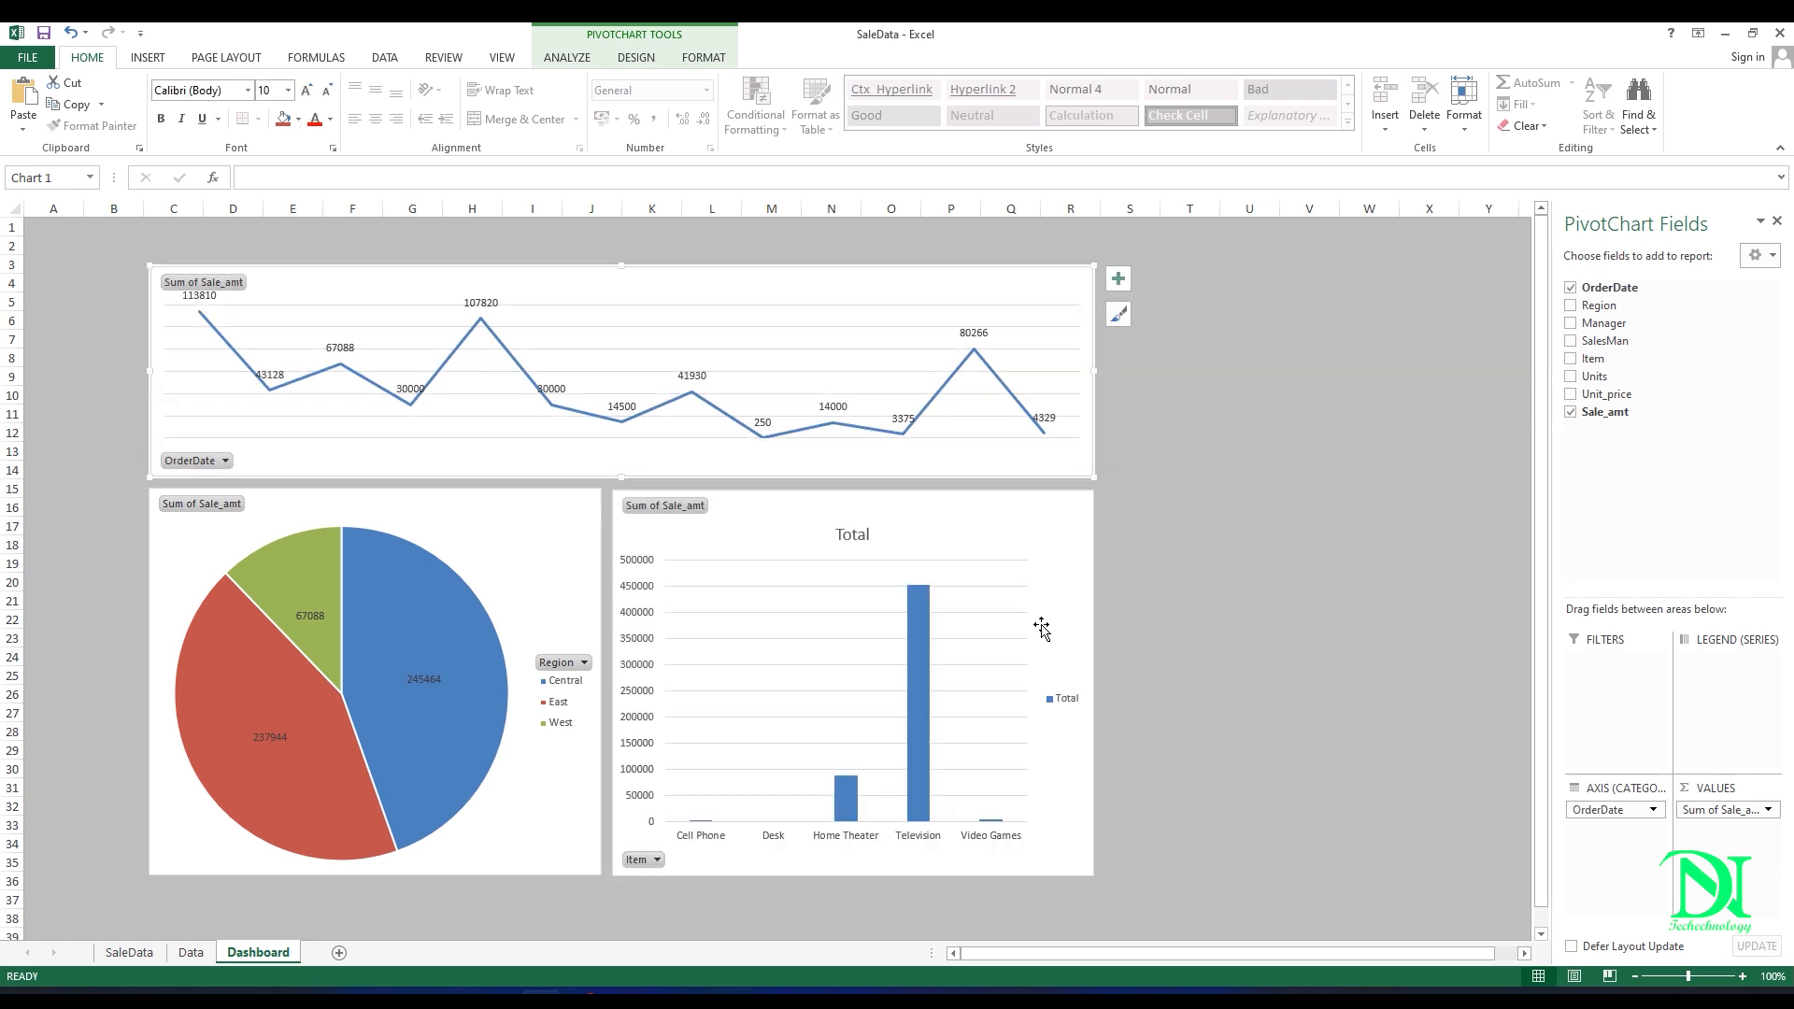
Step: Delete the column chart's title and legend, and deselect the chart
click(1021, 559)
click(852, 534)
key(Delete)
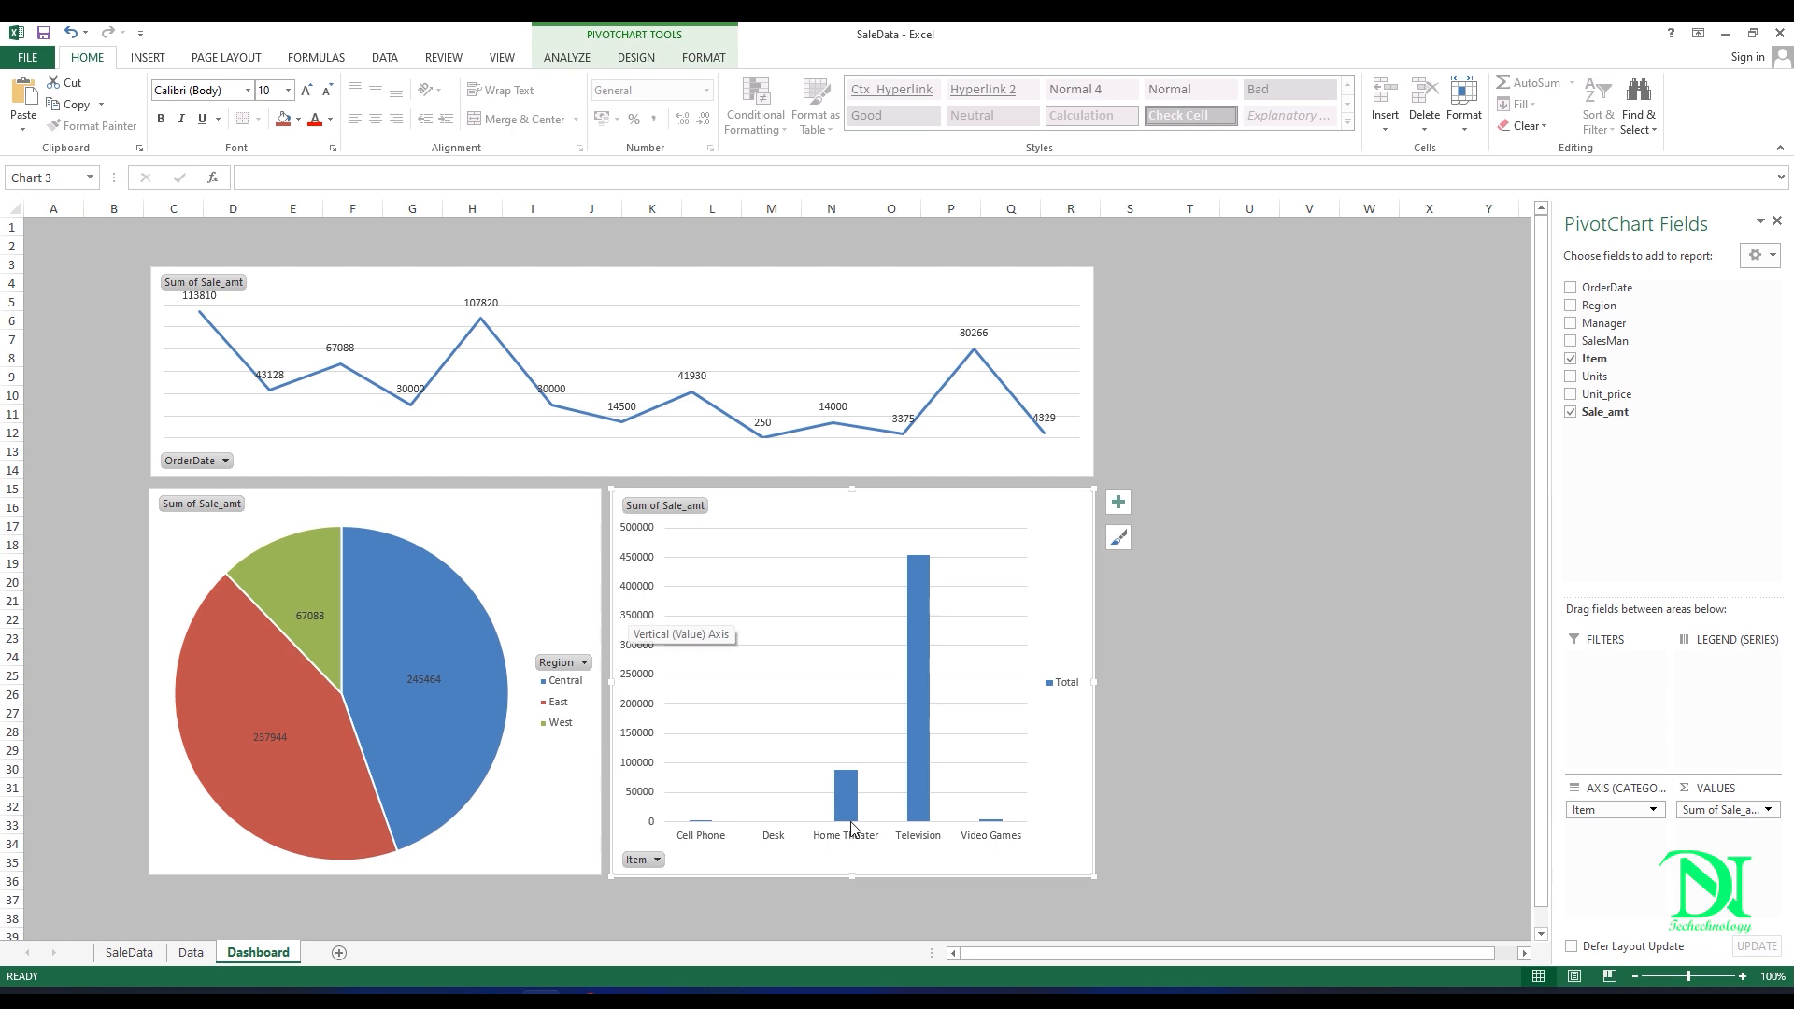
click(1067, 684)
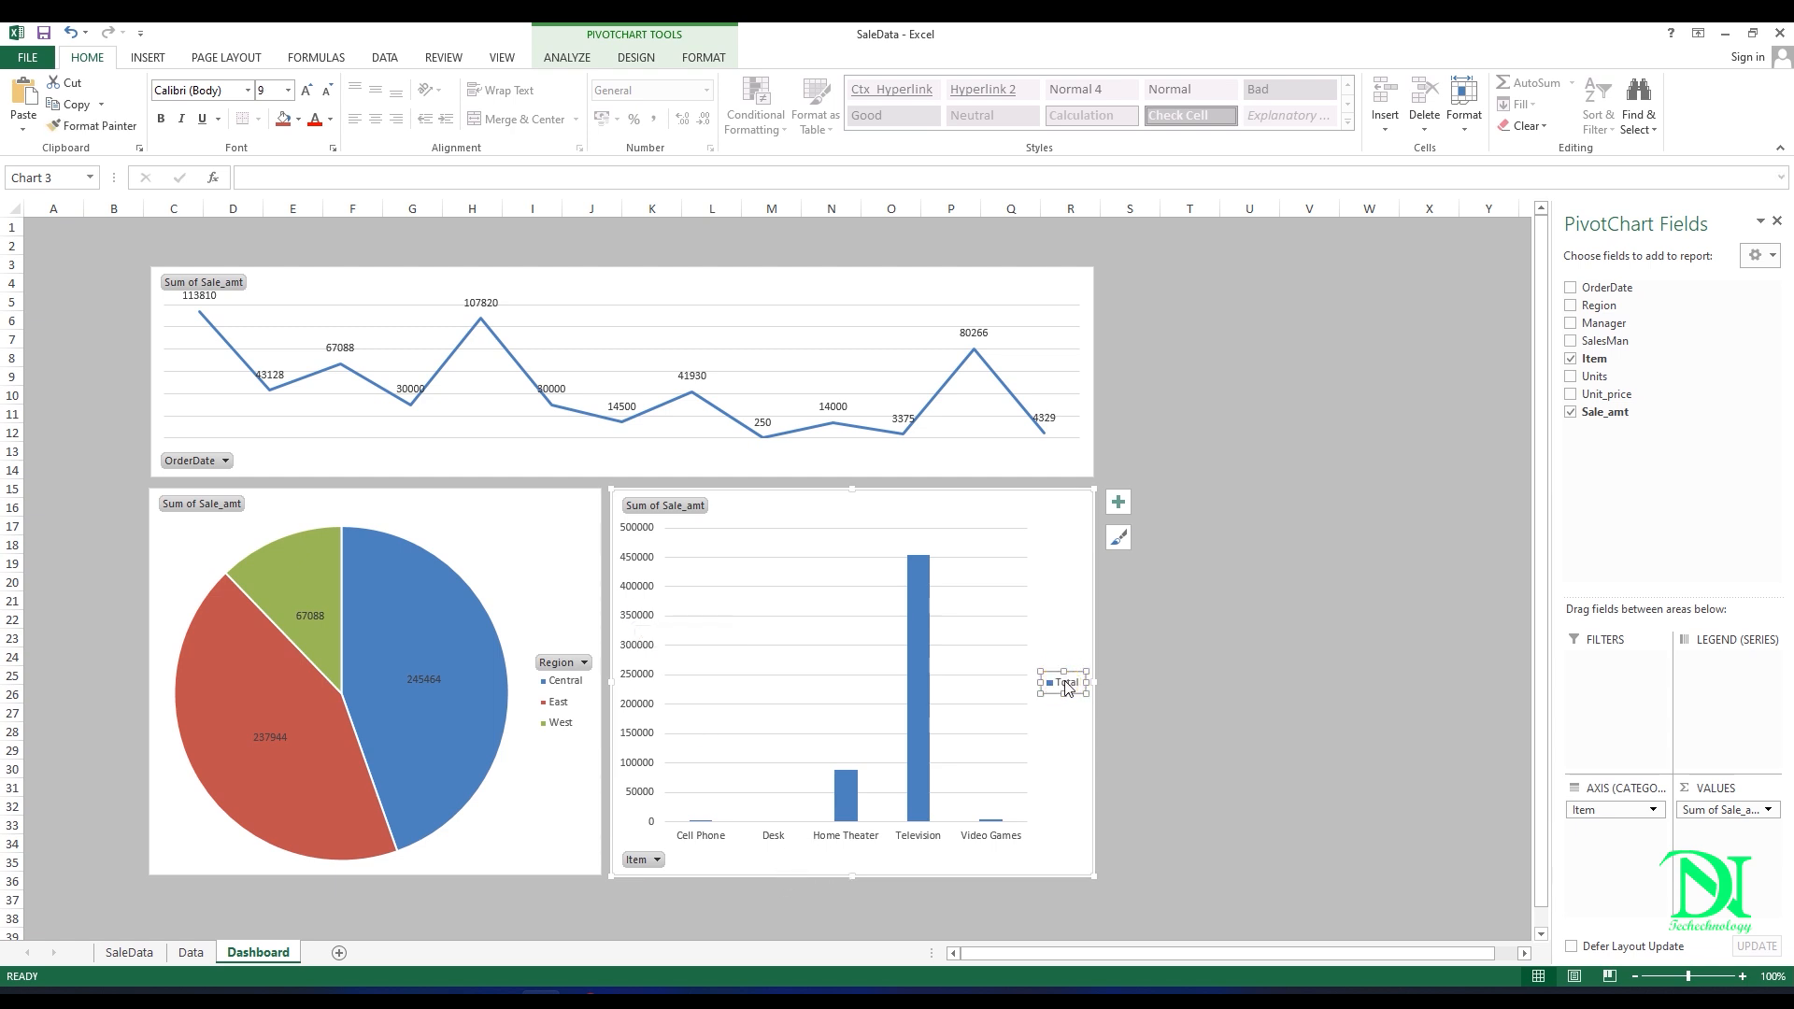
key(Delete)
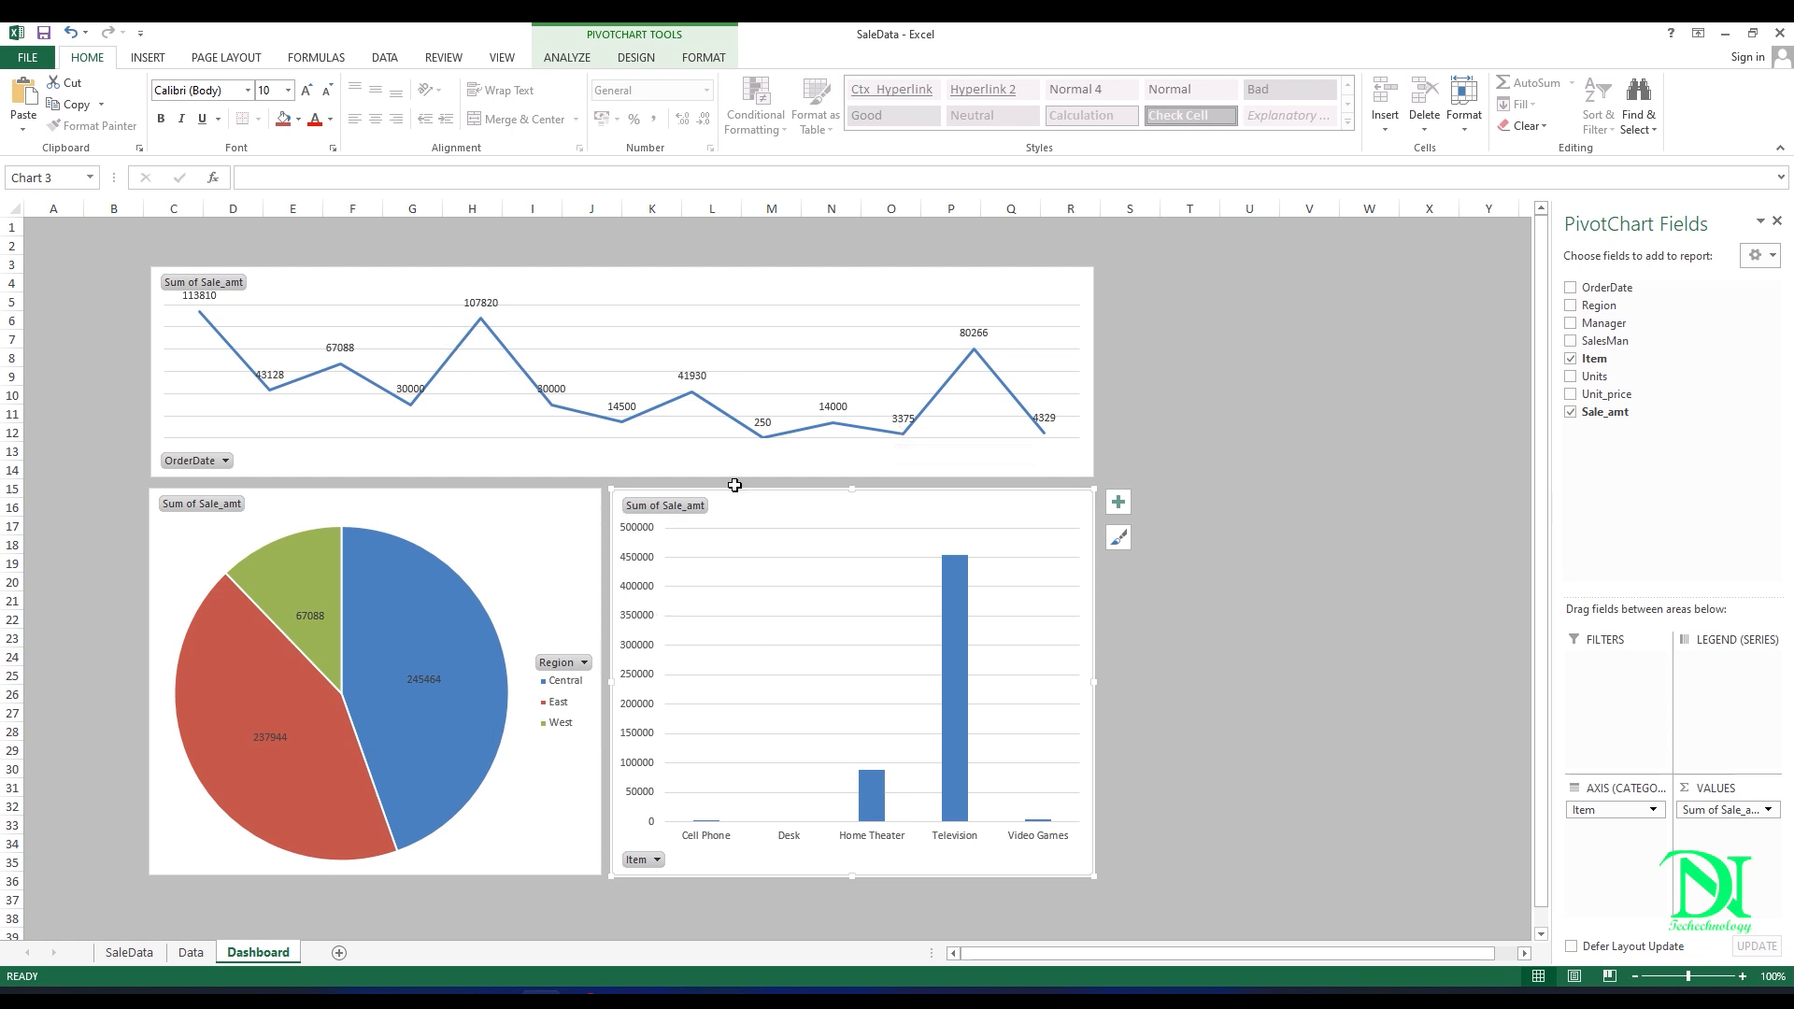
click(1201, 618)
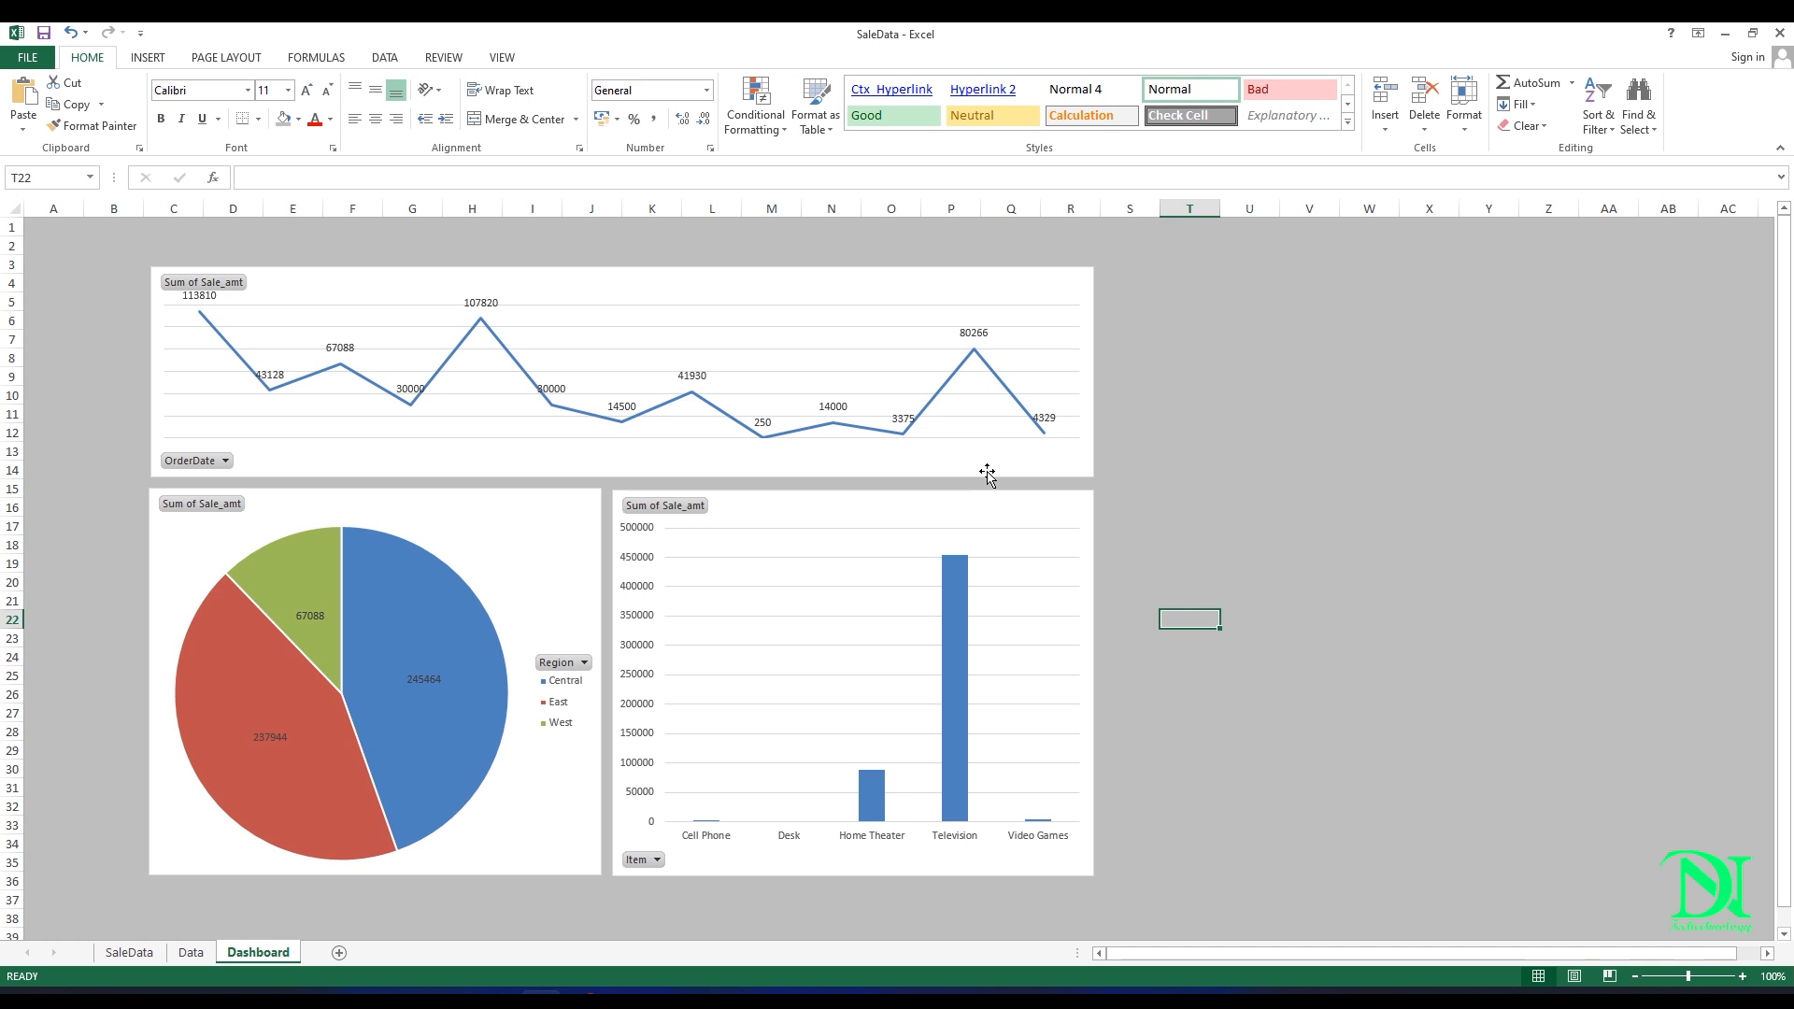
Step: Insert slicers for Region and Item from the line chart
click(611, 286)
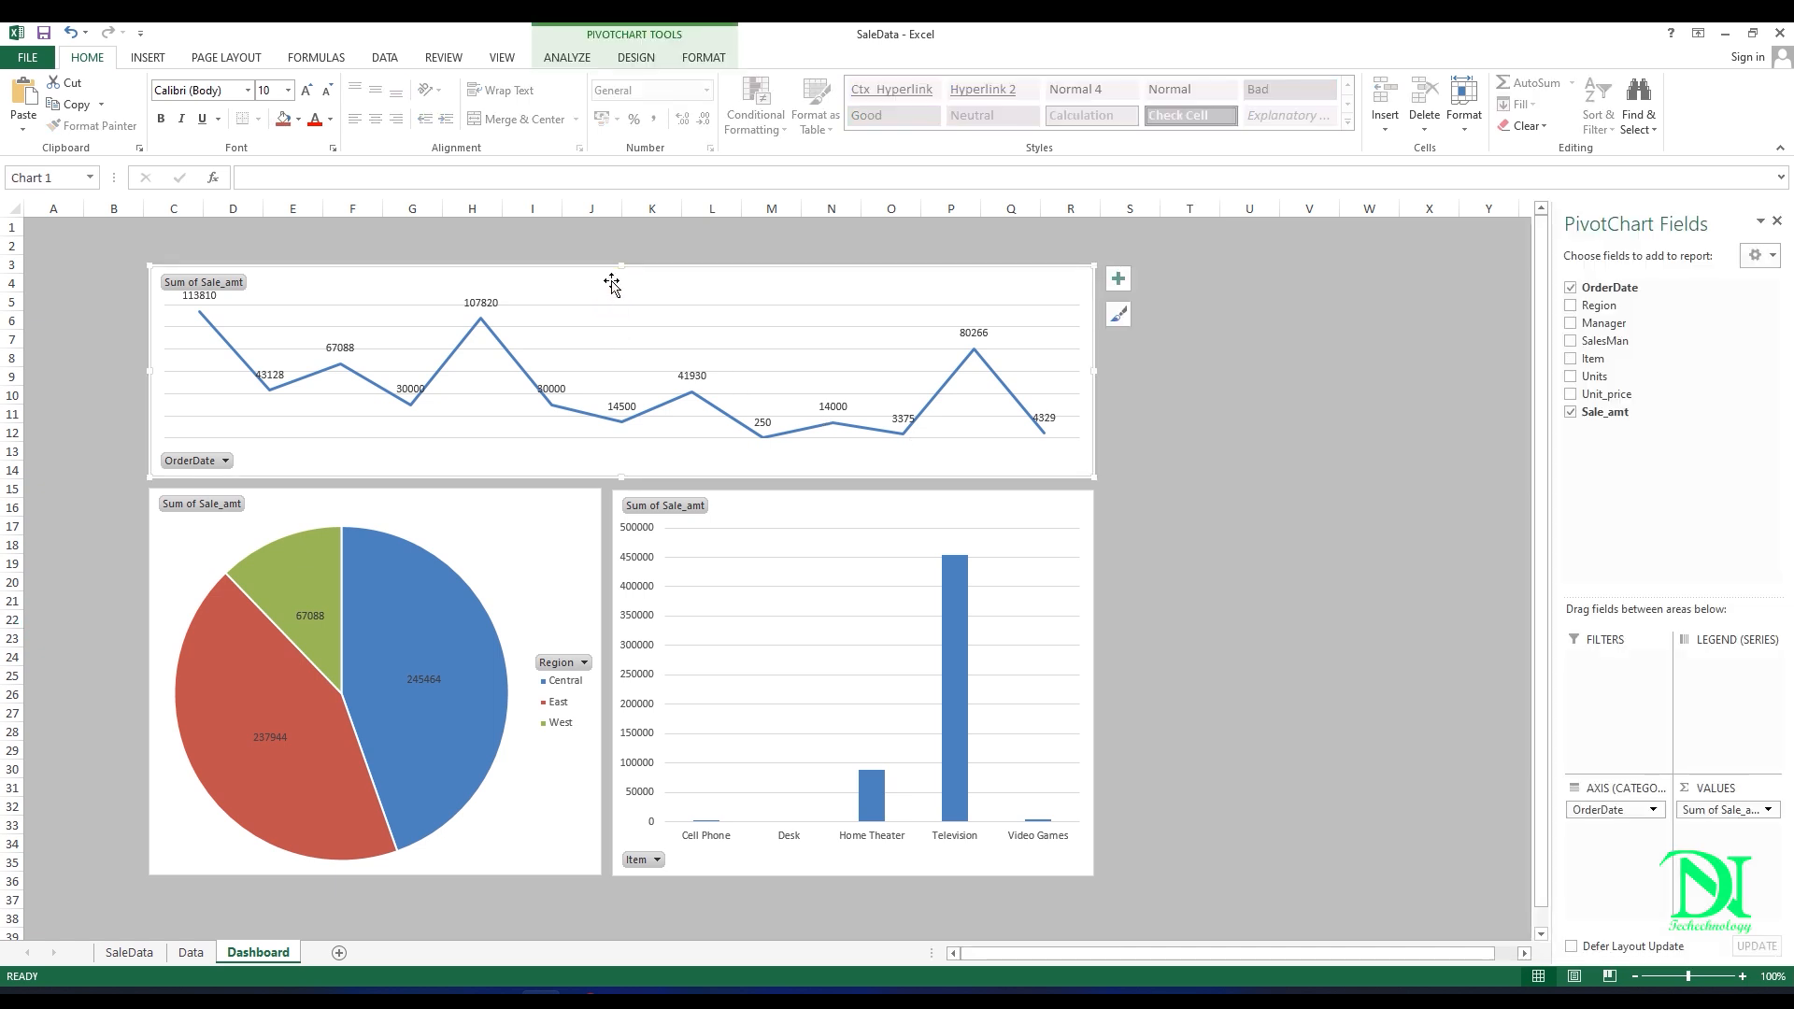
click(567, 58)
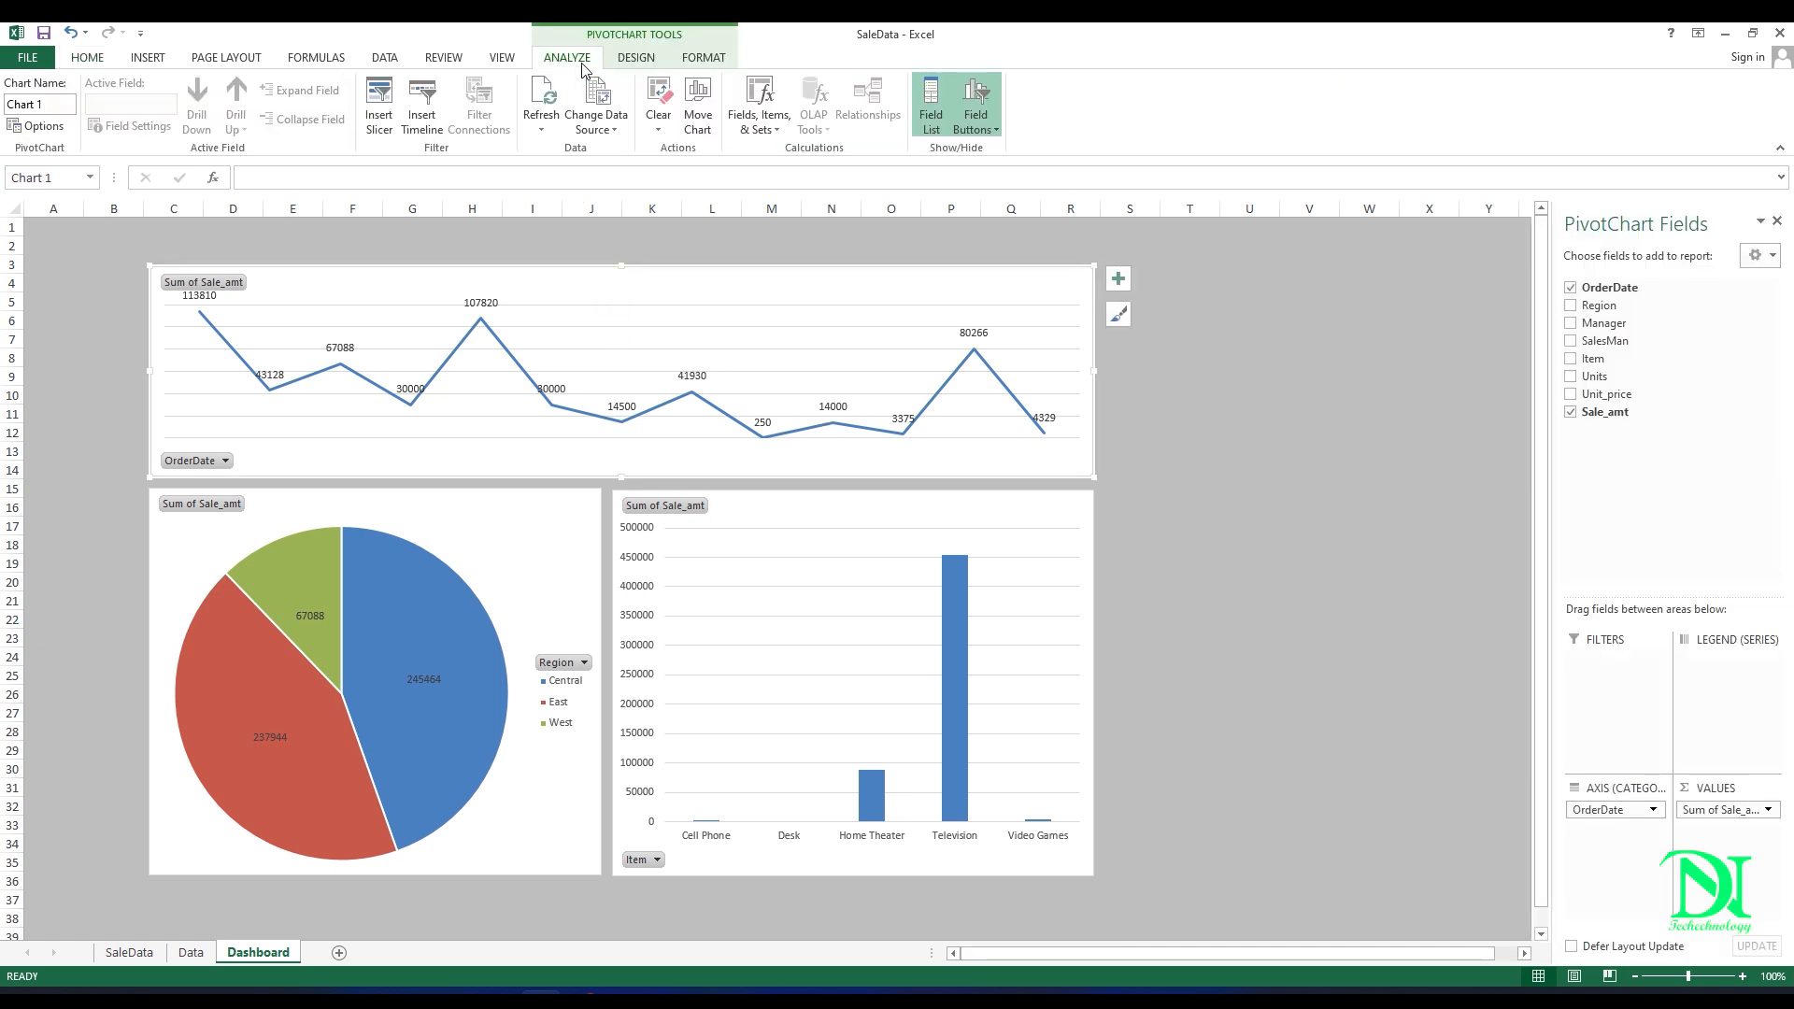
click(380, 119)
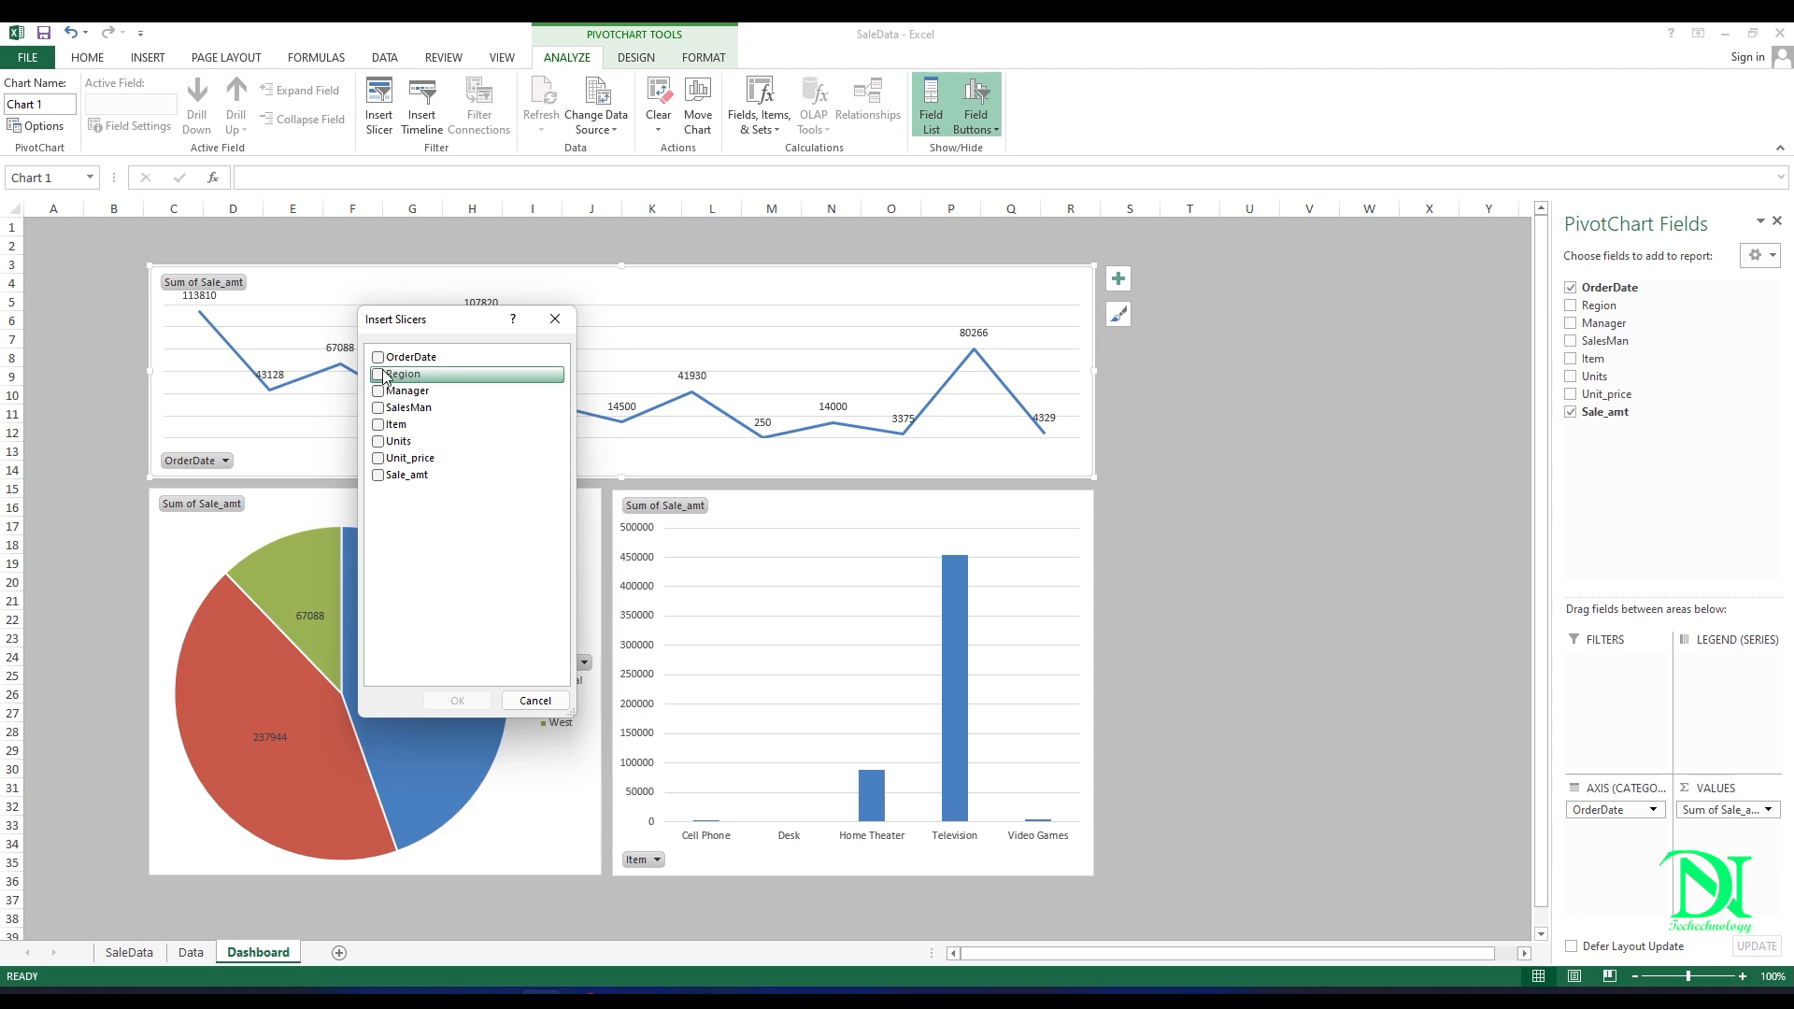
click(379, 375)
click(380, 423)
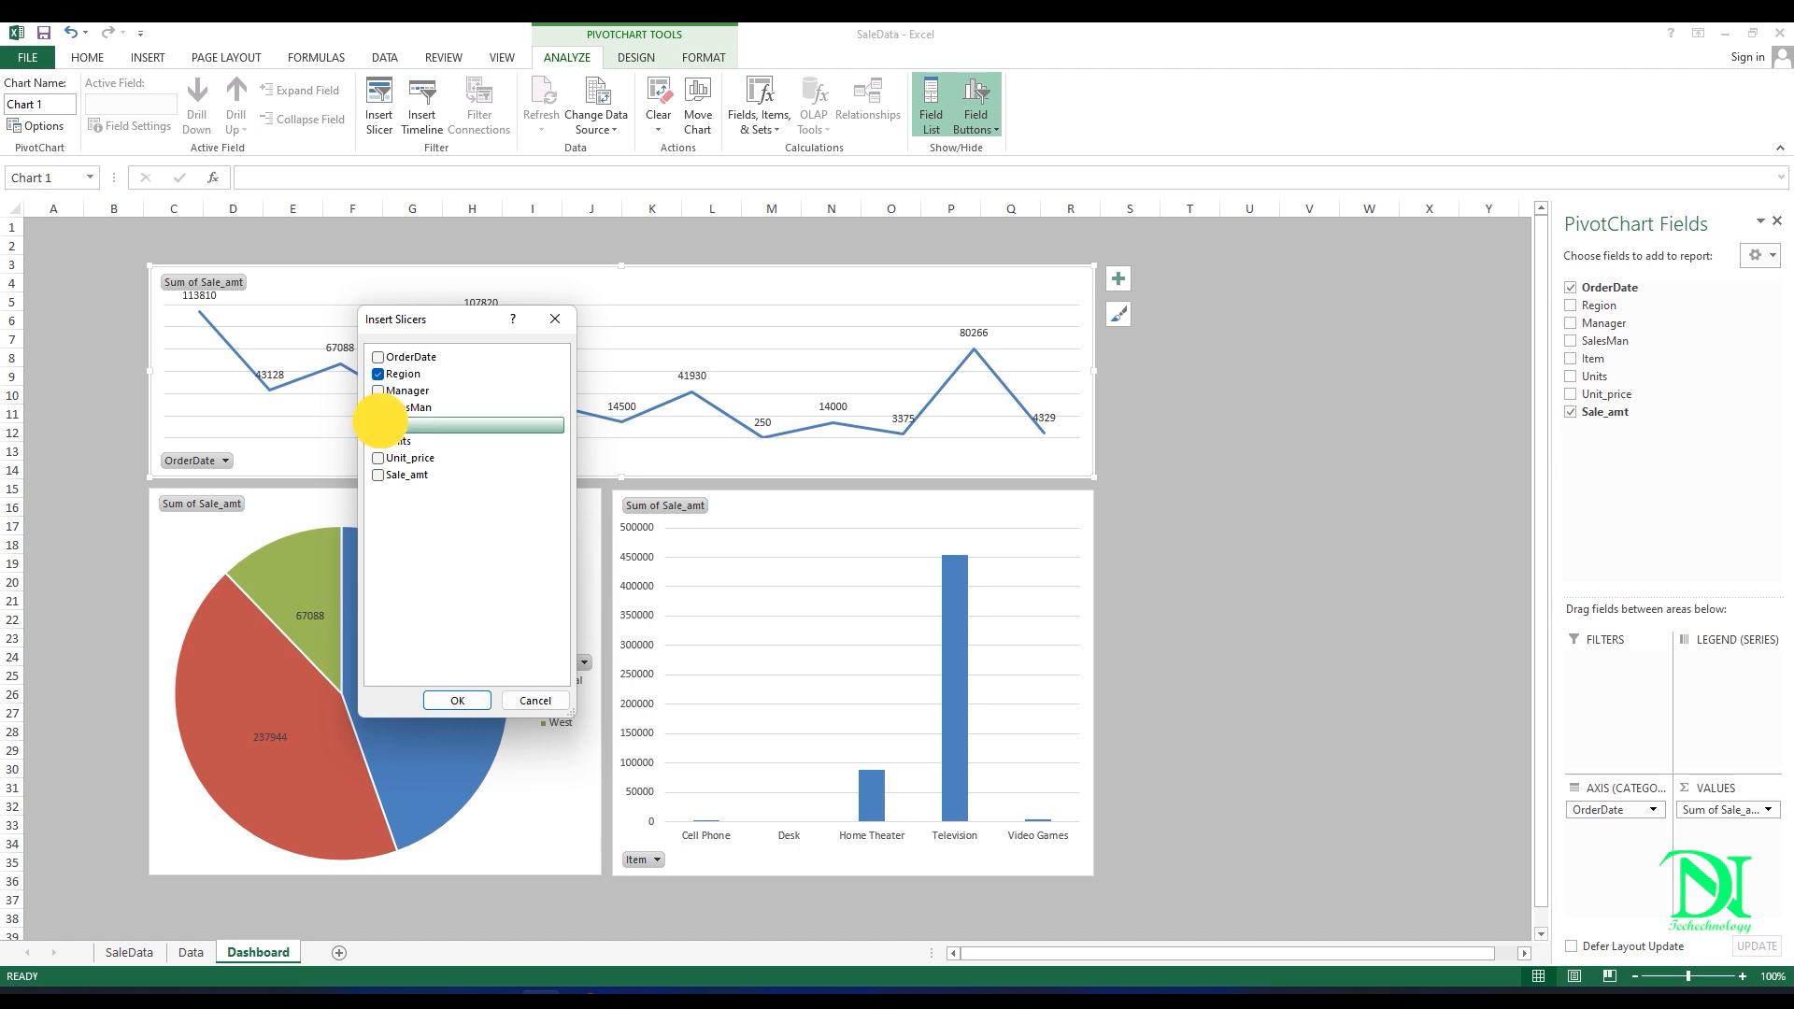
click(477, 708)
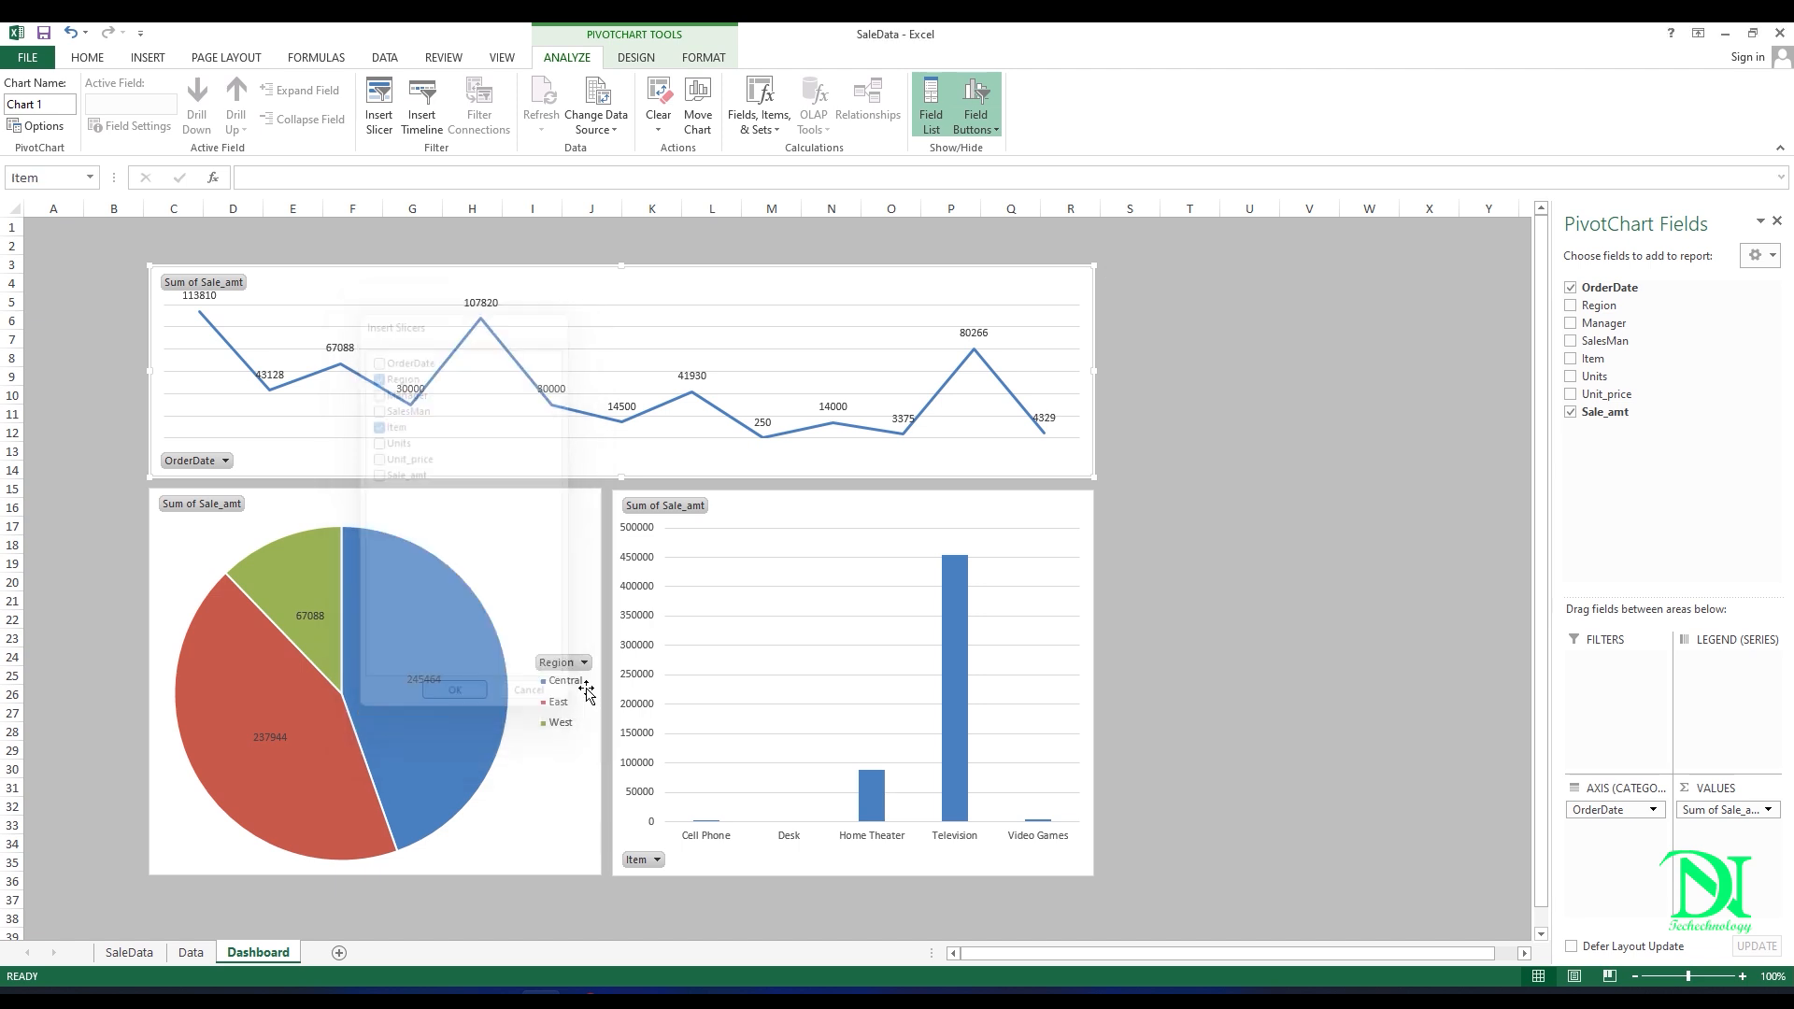
Step: Stack the slicers to the right of the charts, with Region beside the line chart and Item directly below it
drag(811, 492, 1197, 646)
drag(811, 447, 1202, 288)
drag(1181, 657, 1180, 547)
click(1200, 408)
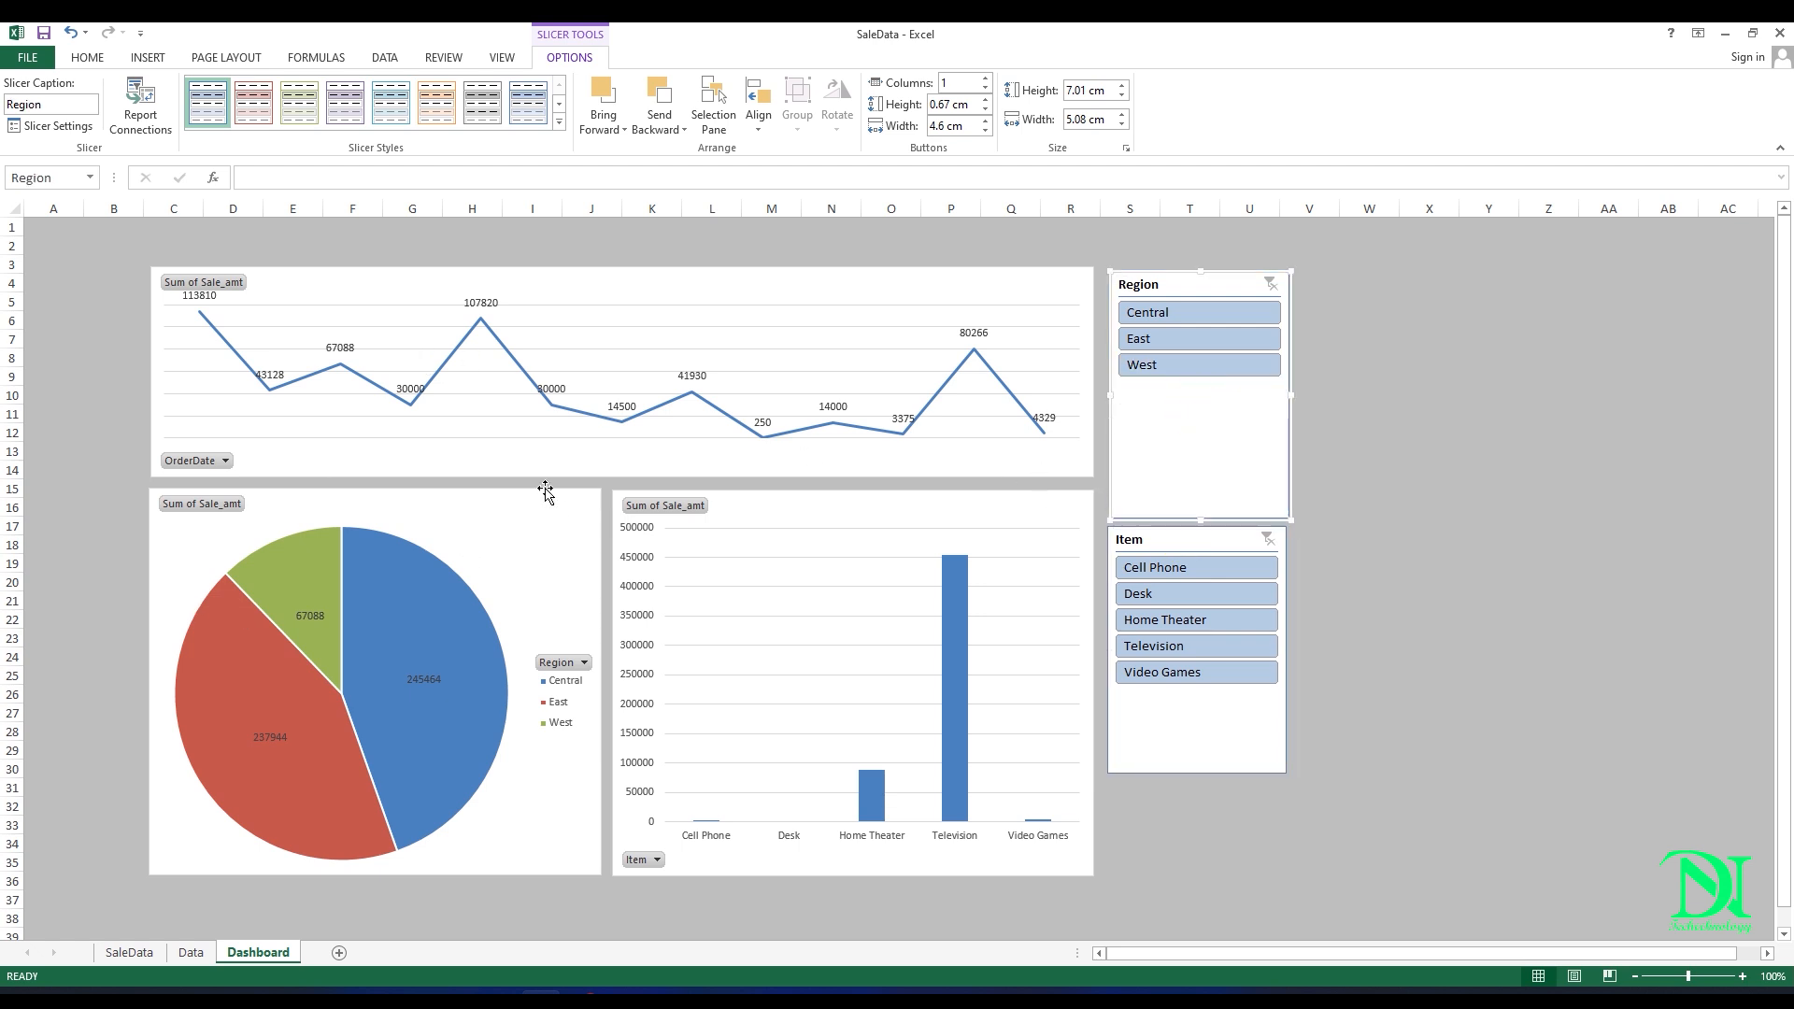
Step: Connect the Region slicer to PivotTable2 and PivotTable3 as well through its report connections
right_click(1202, 434)
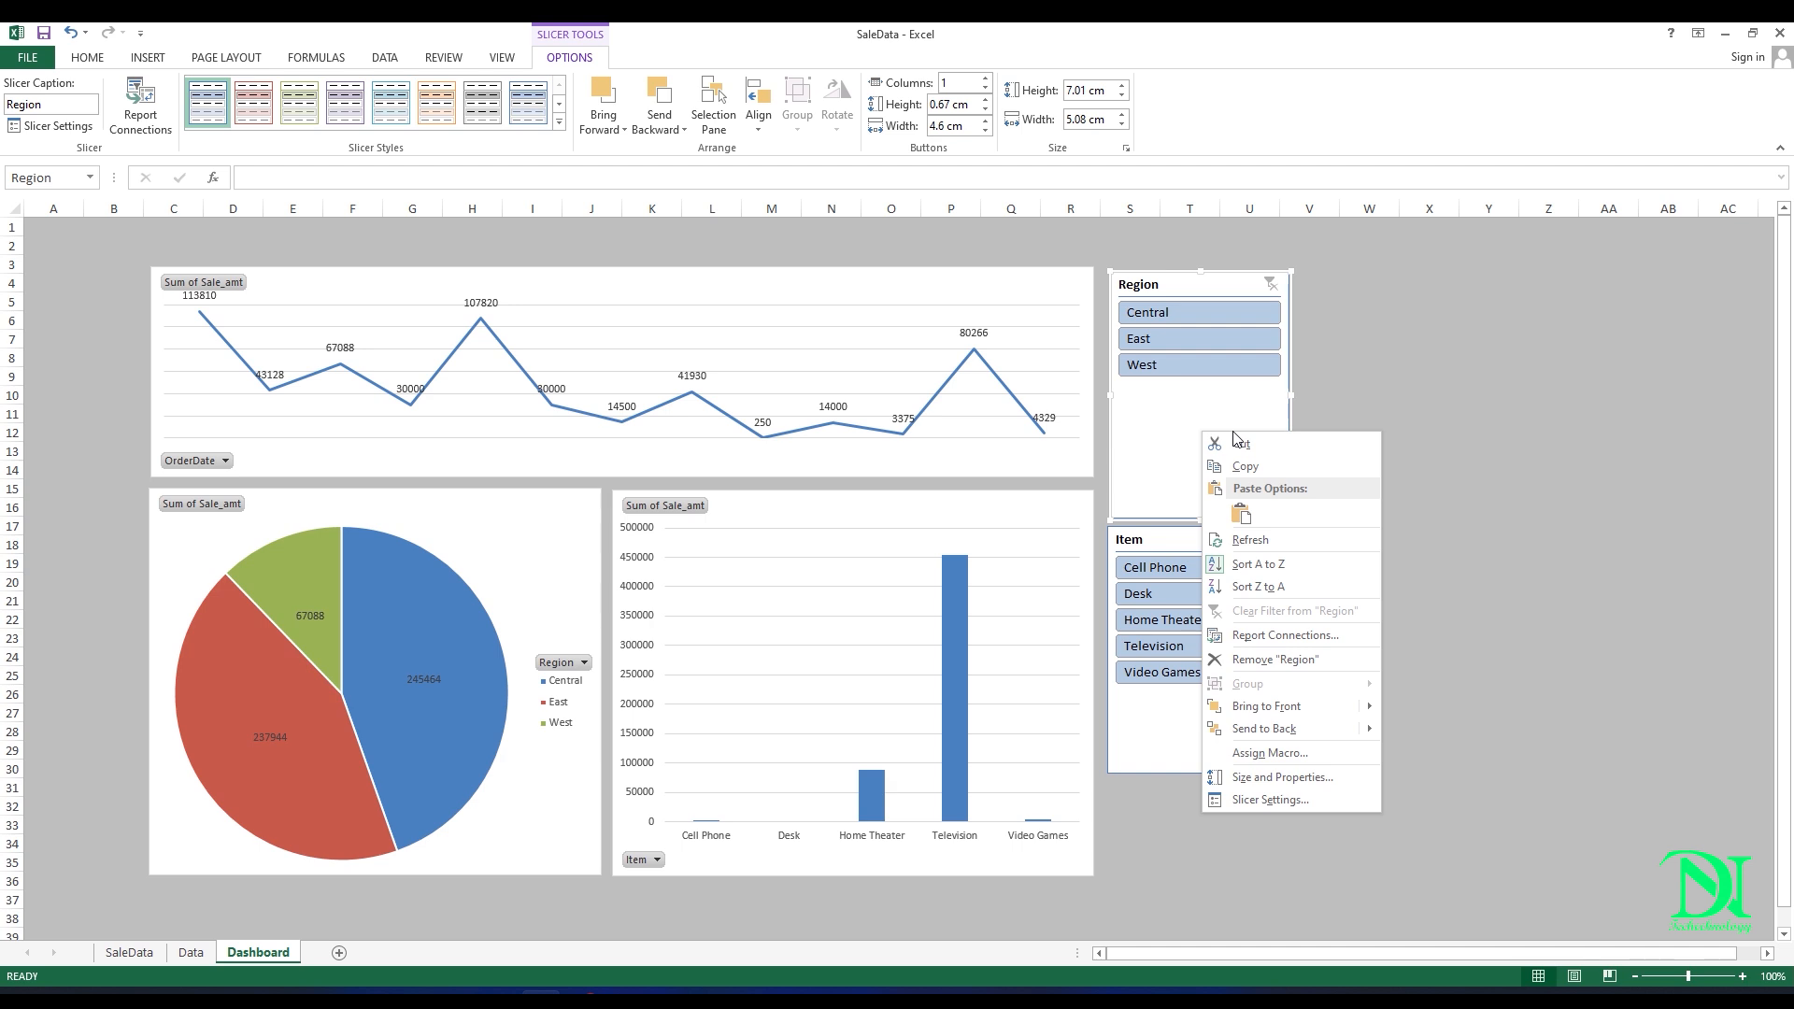
click(1294, 643)
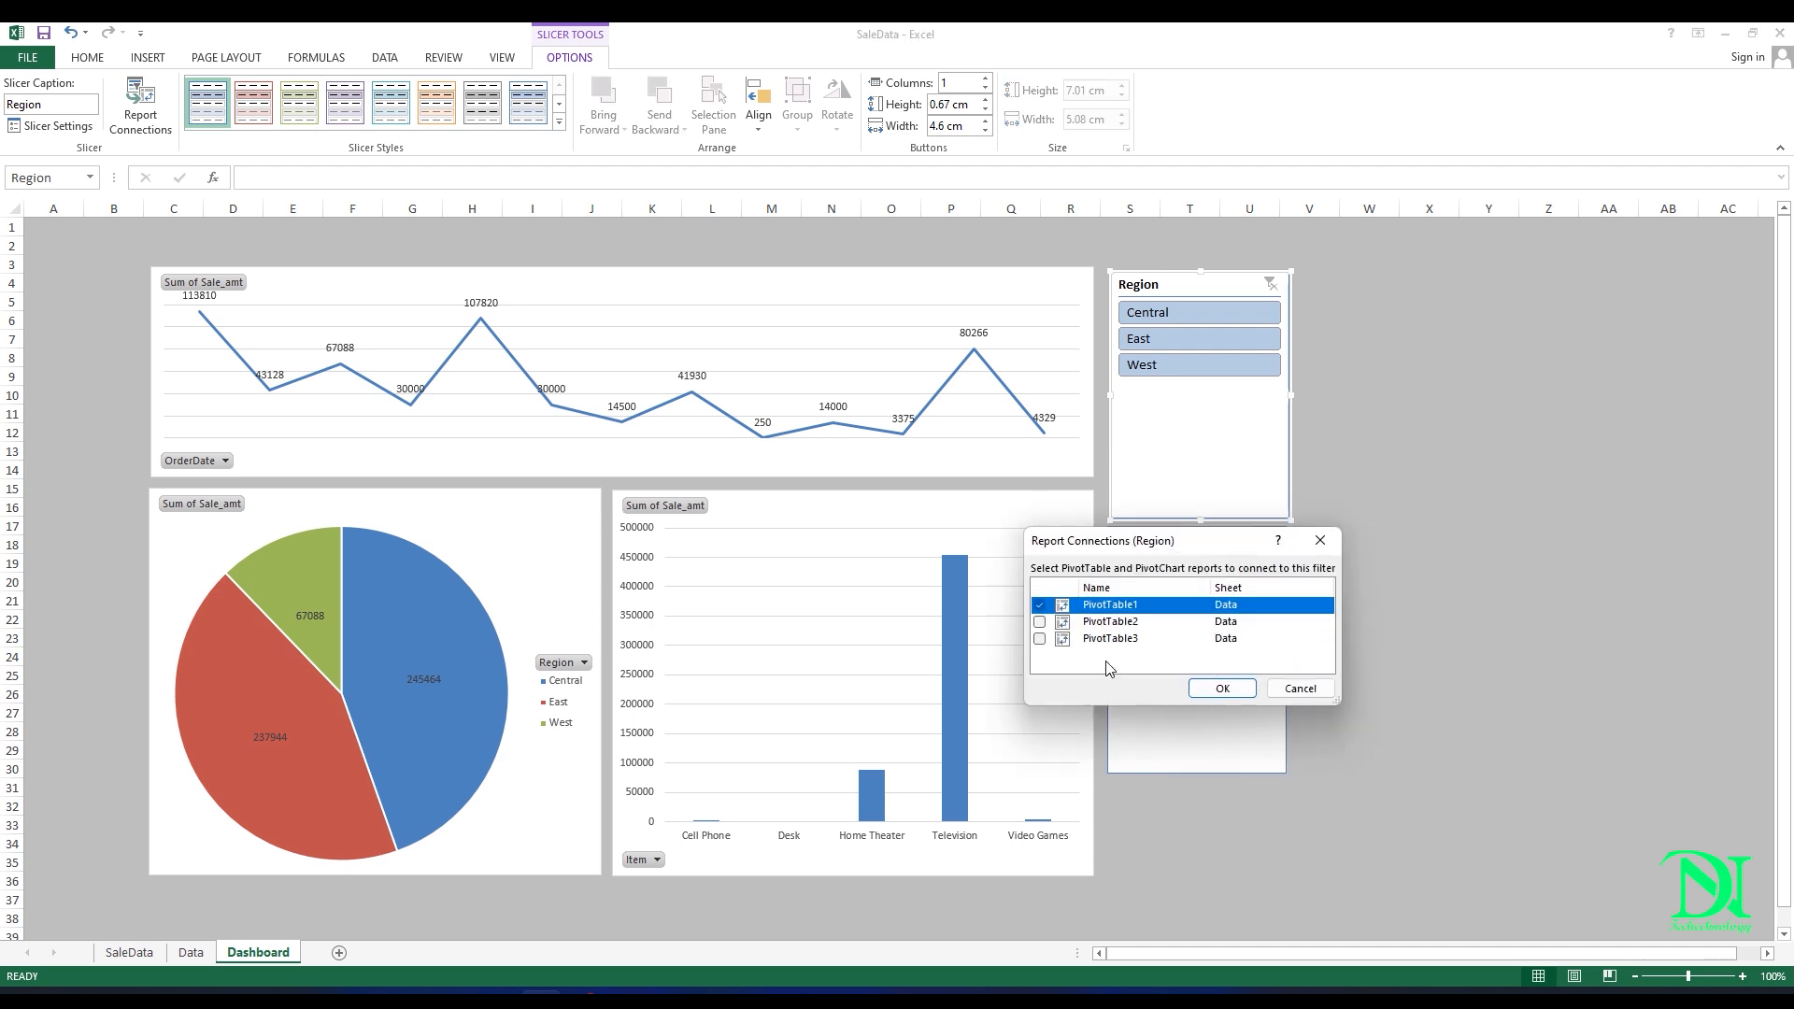
click(1040, 621)
click(1039, 638)
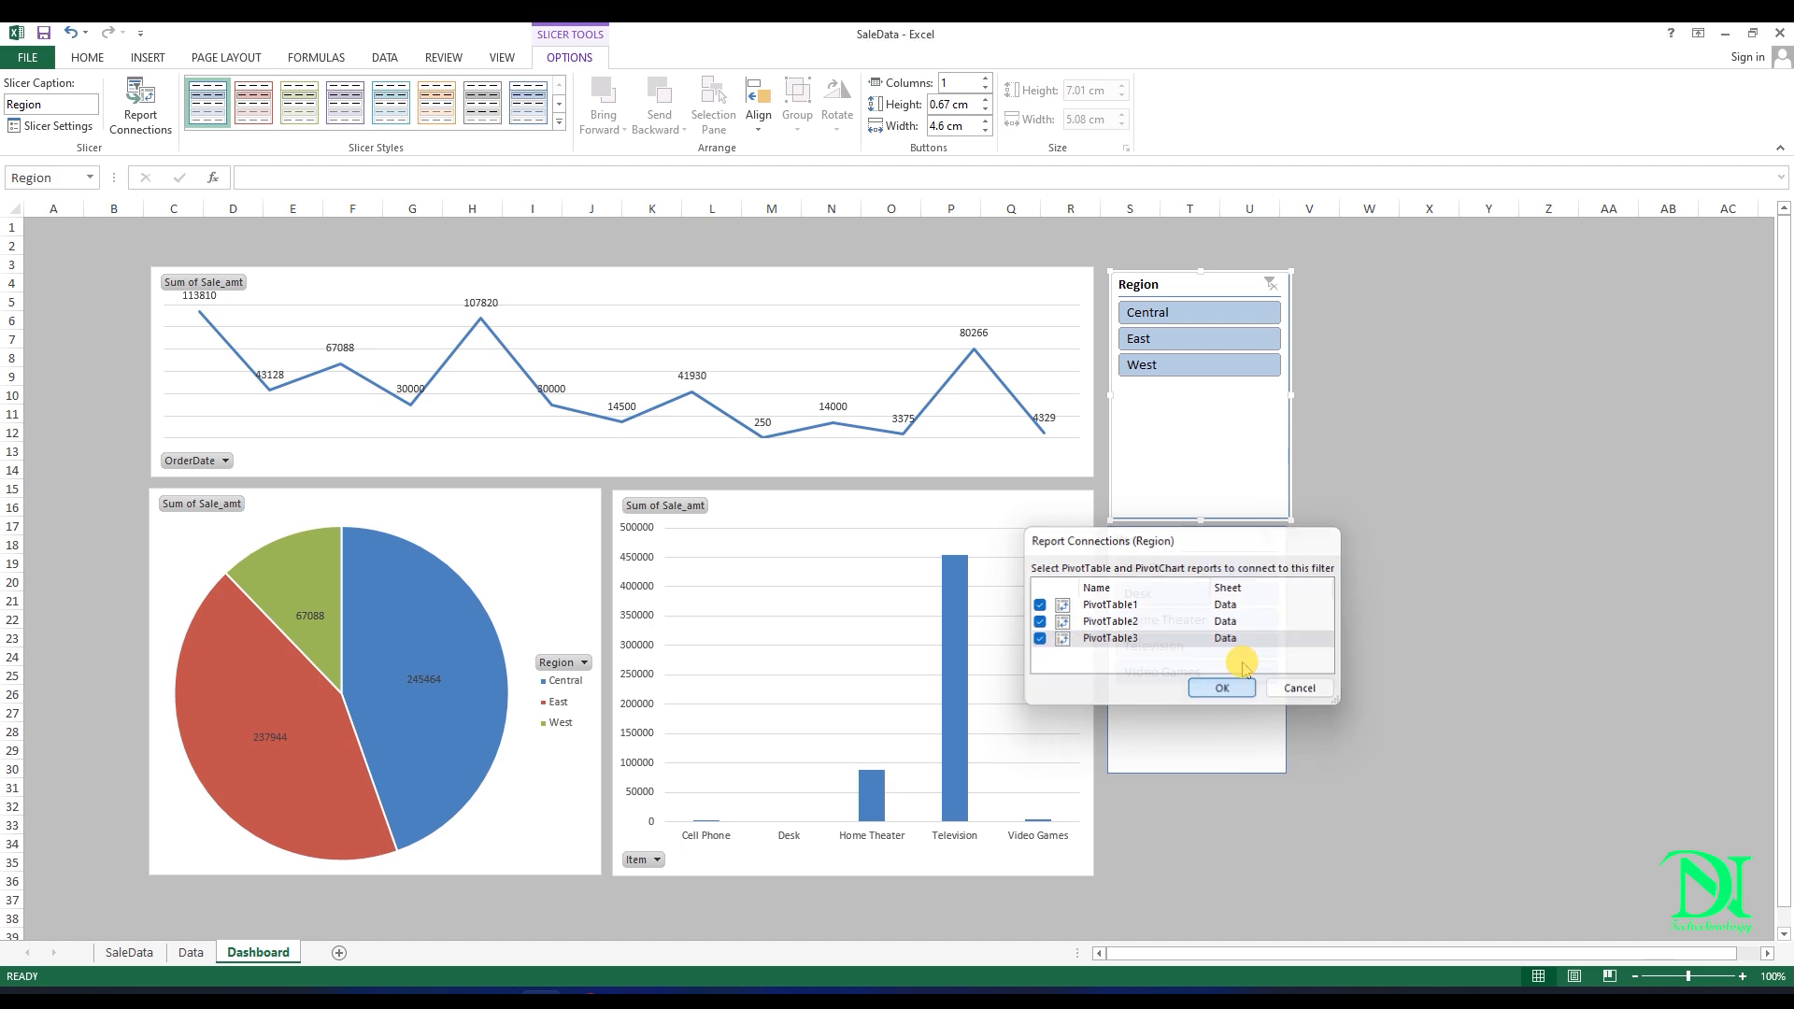
click(1223, 689)
Step: Connect the Item slicer to PivotTable2 and PivotTable3 as well through its report connections
right_click(1194, 717)
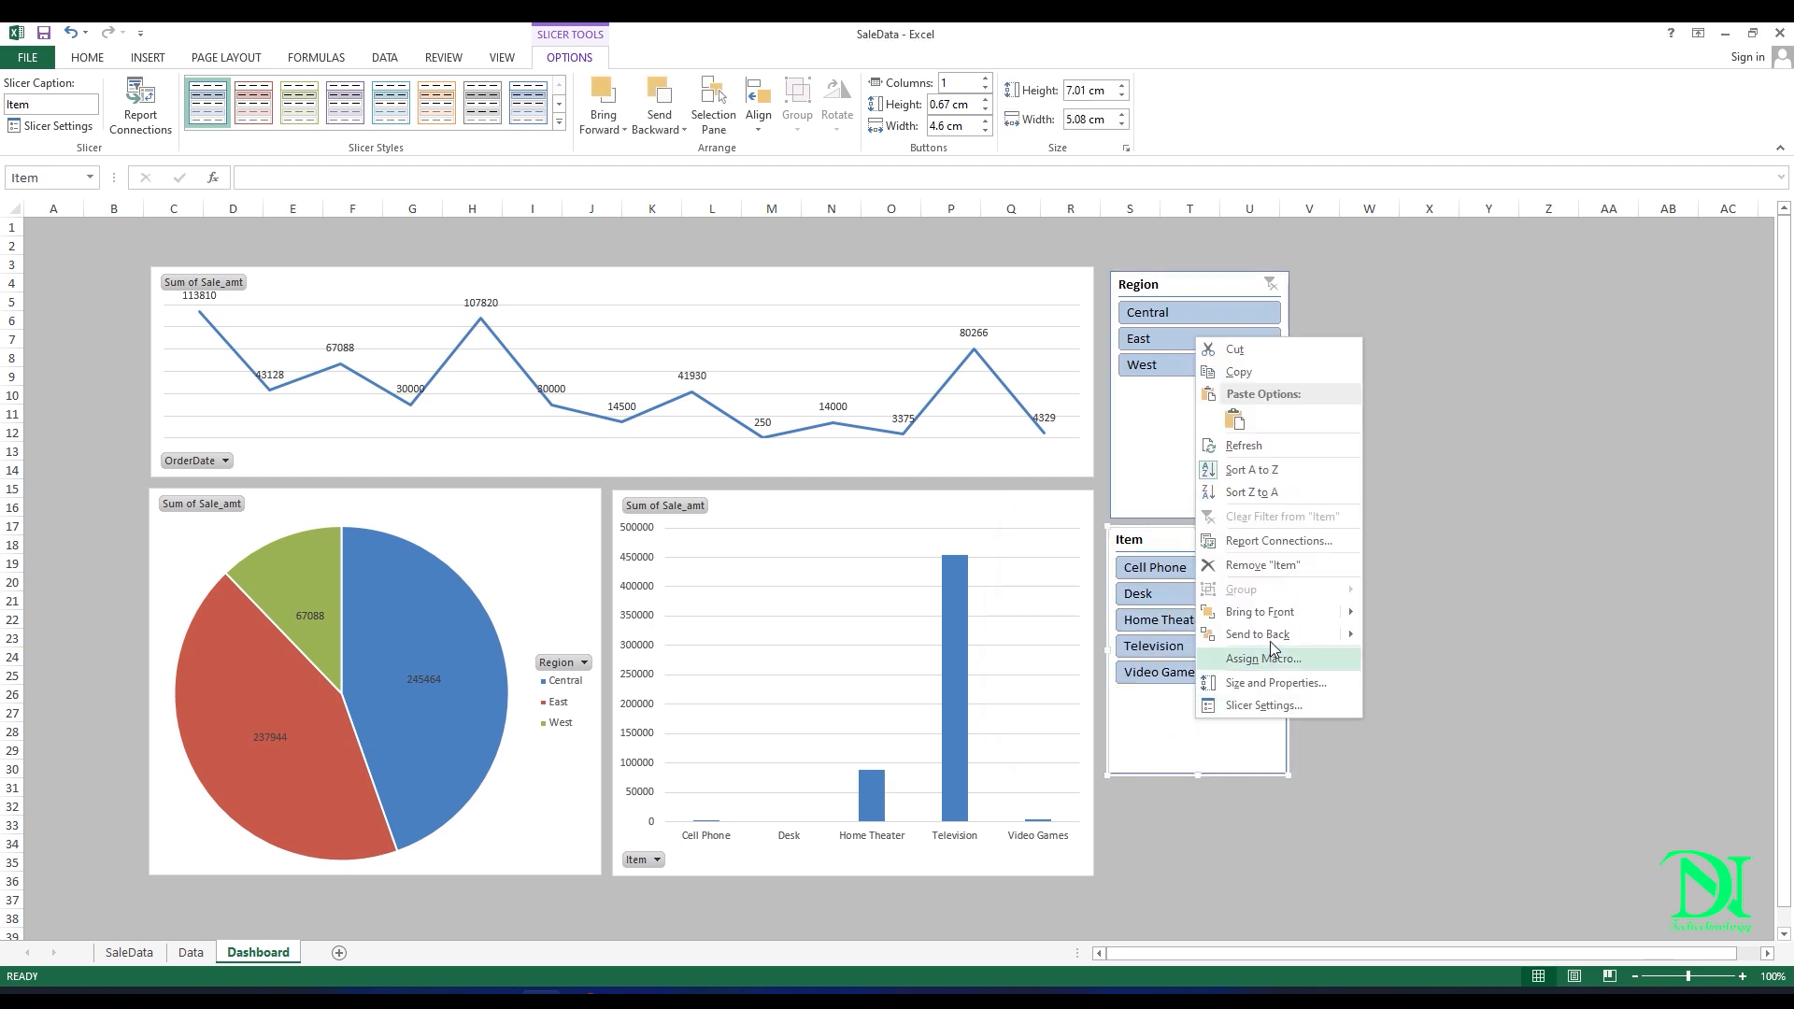
click(1276, 541)
click(1039, 623)
click(1039, 638)
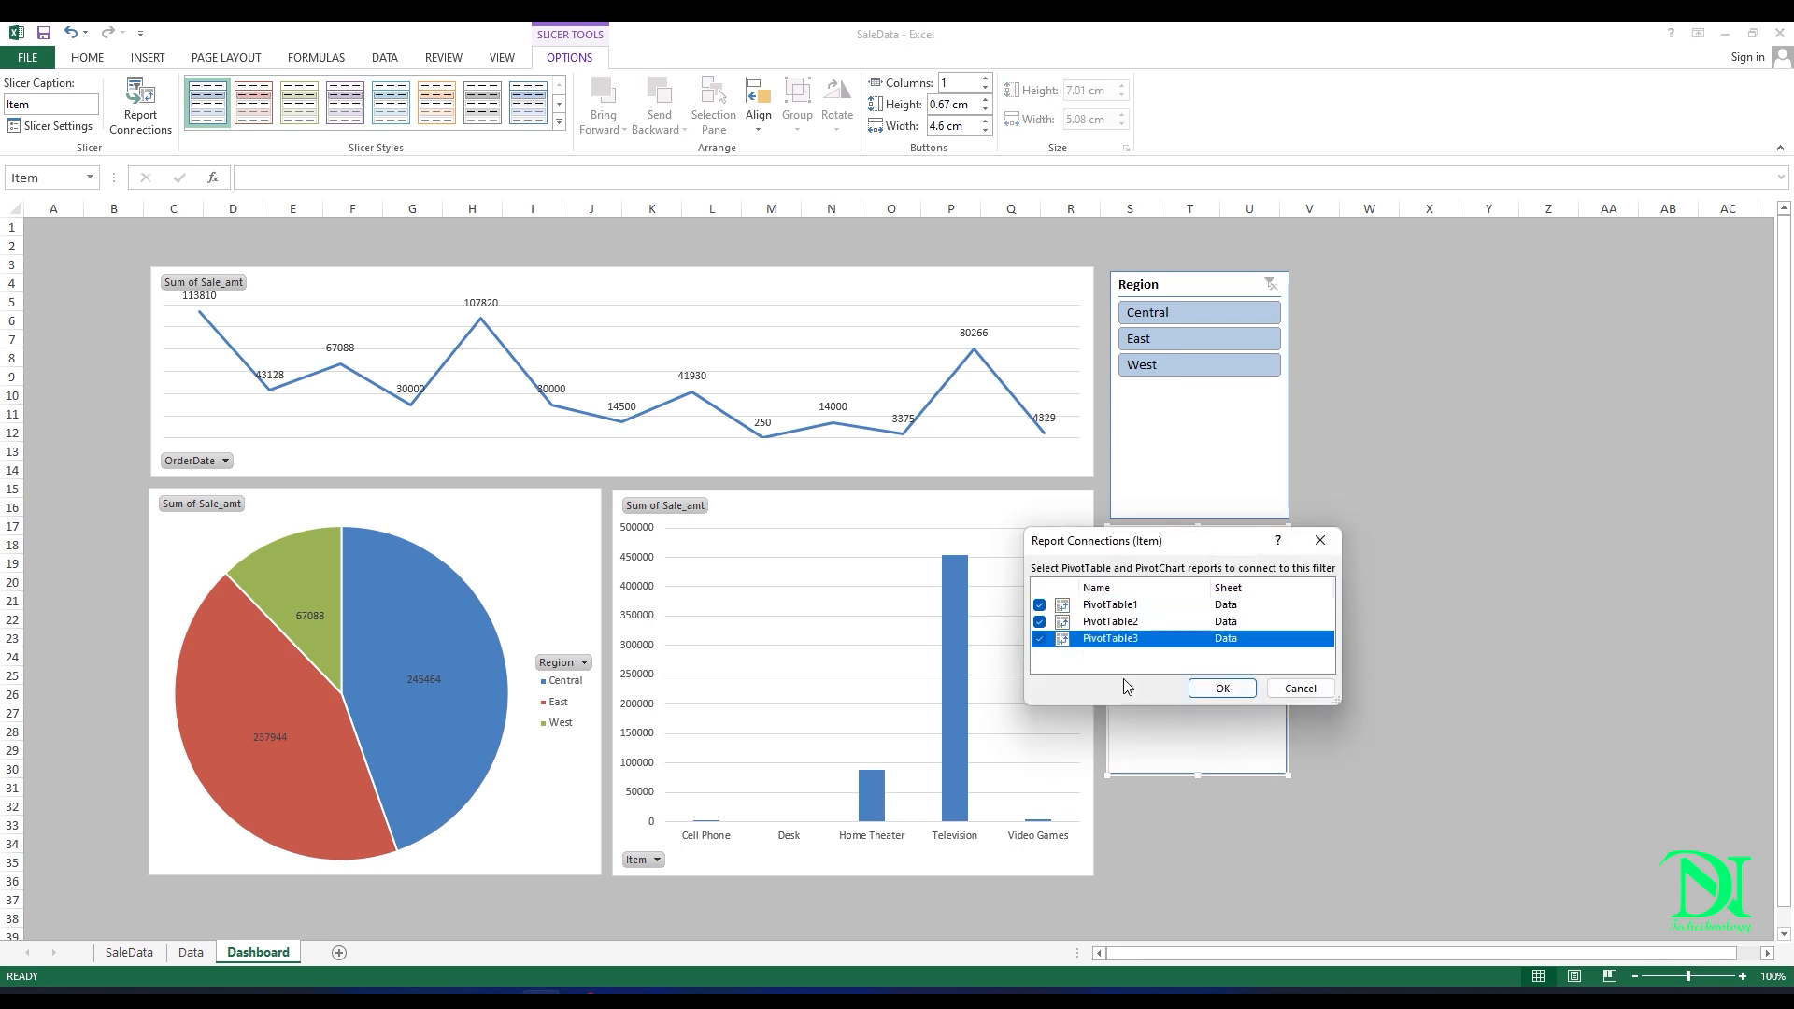
click(1221, 689)
Step: Test the Region slicer by filtering the dashboard to Central, East and West in turn, and clear the filter
click(1197, 390)
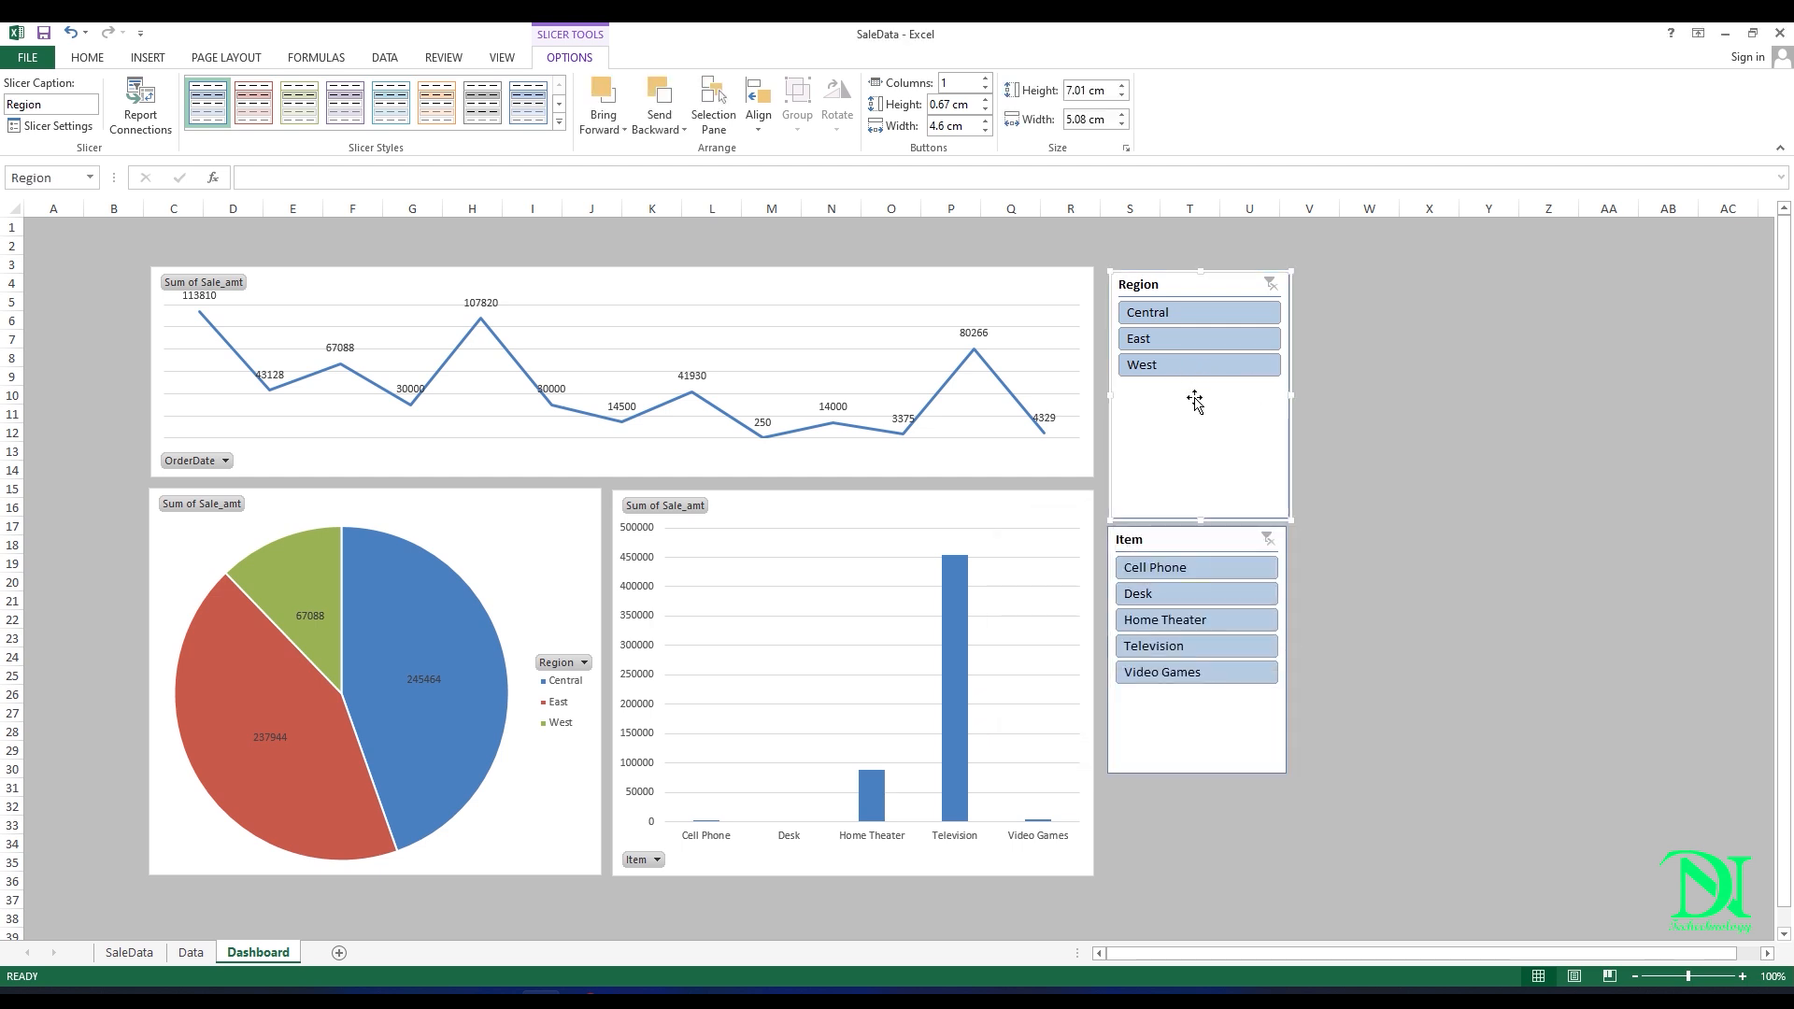
click(1174, 320)
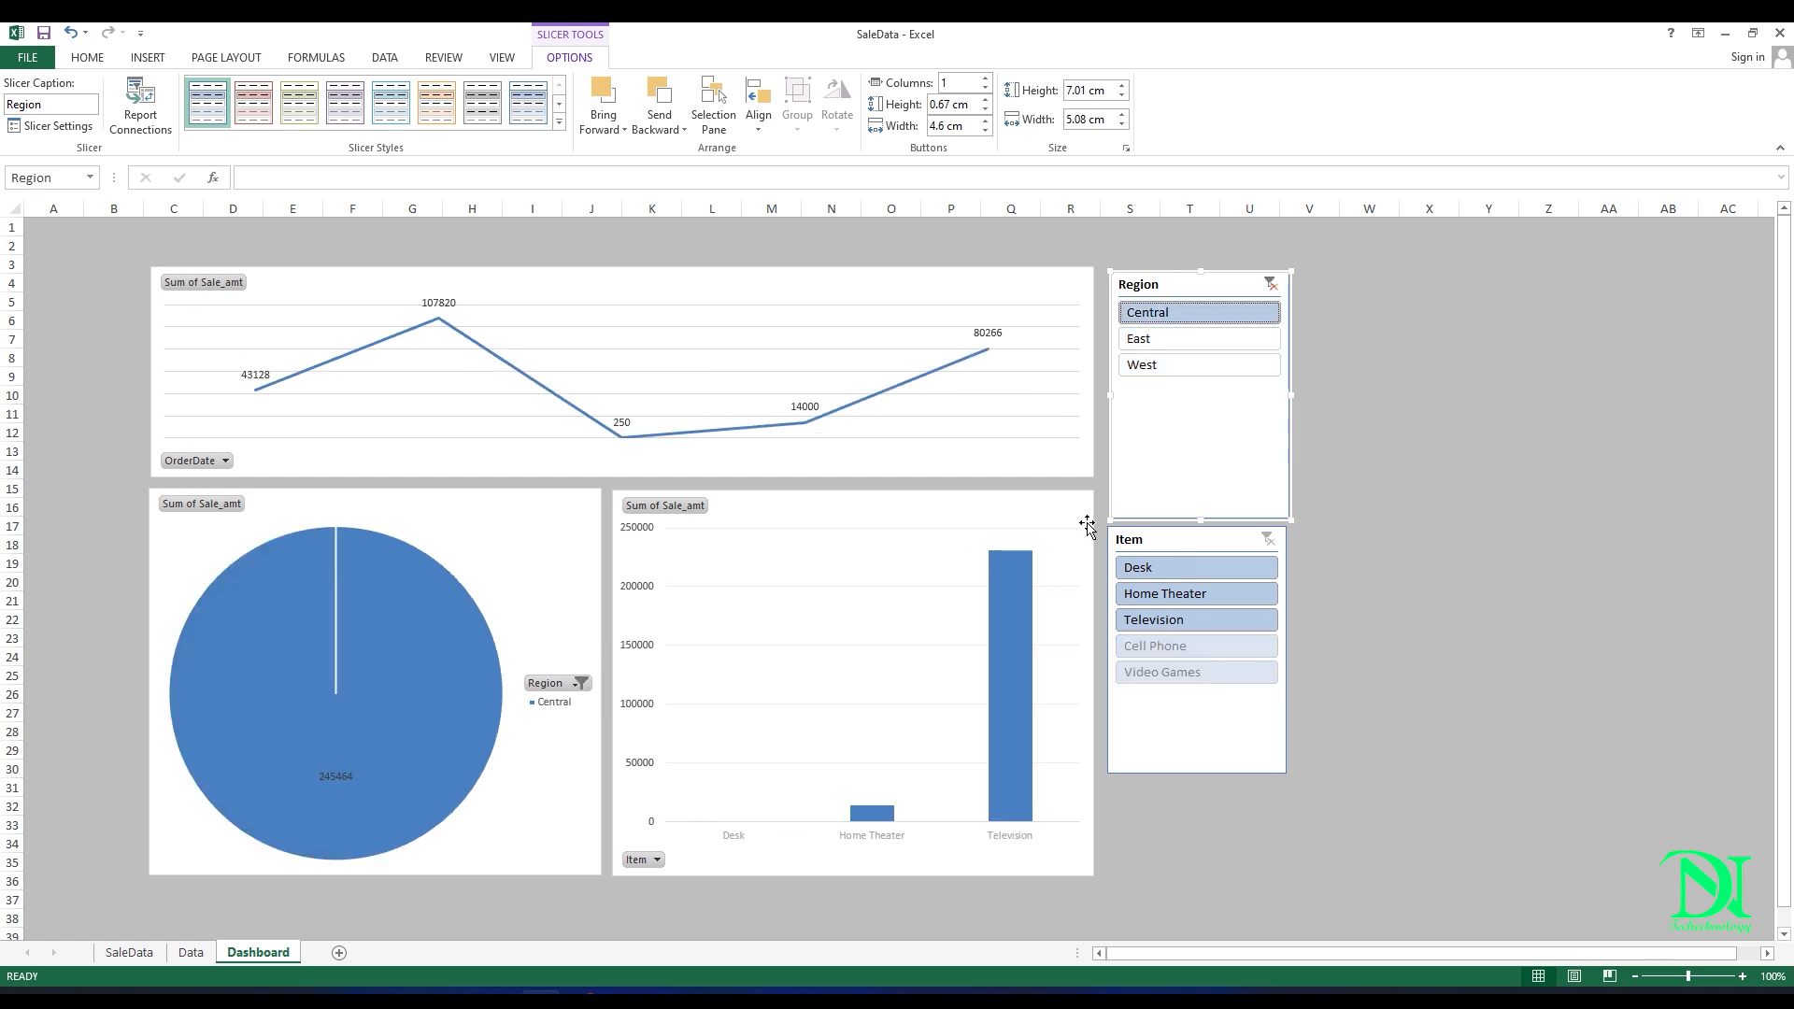
click(1196, 339)
click(1212, 370)
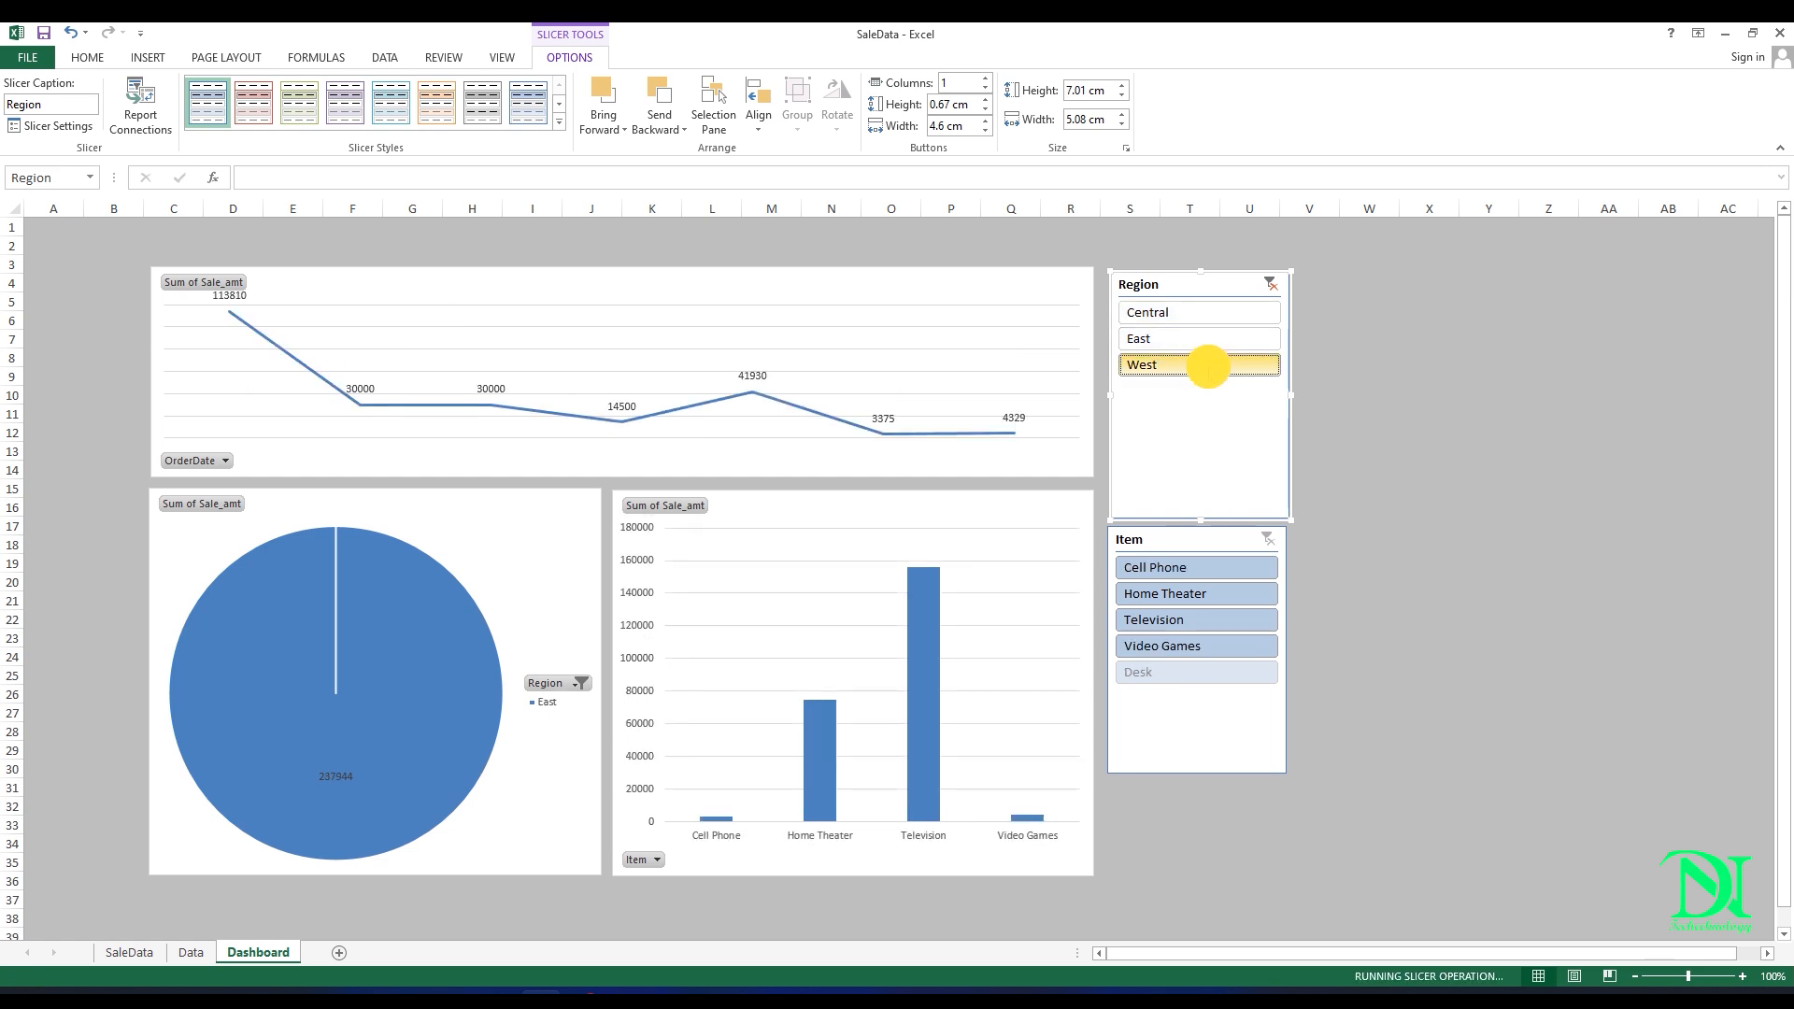
click(1271, 284)
Step: Test the Item slicer by filtering to Cell Phone, Desk, Home Theater, Television and Video Games in turn, and clear the filter
click(1196, 568)
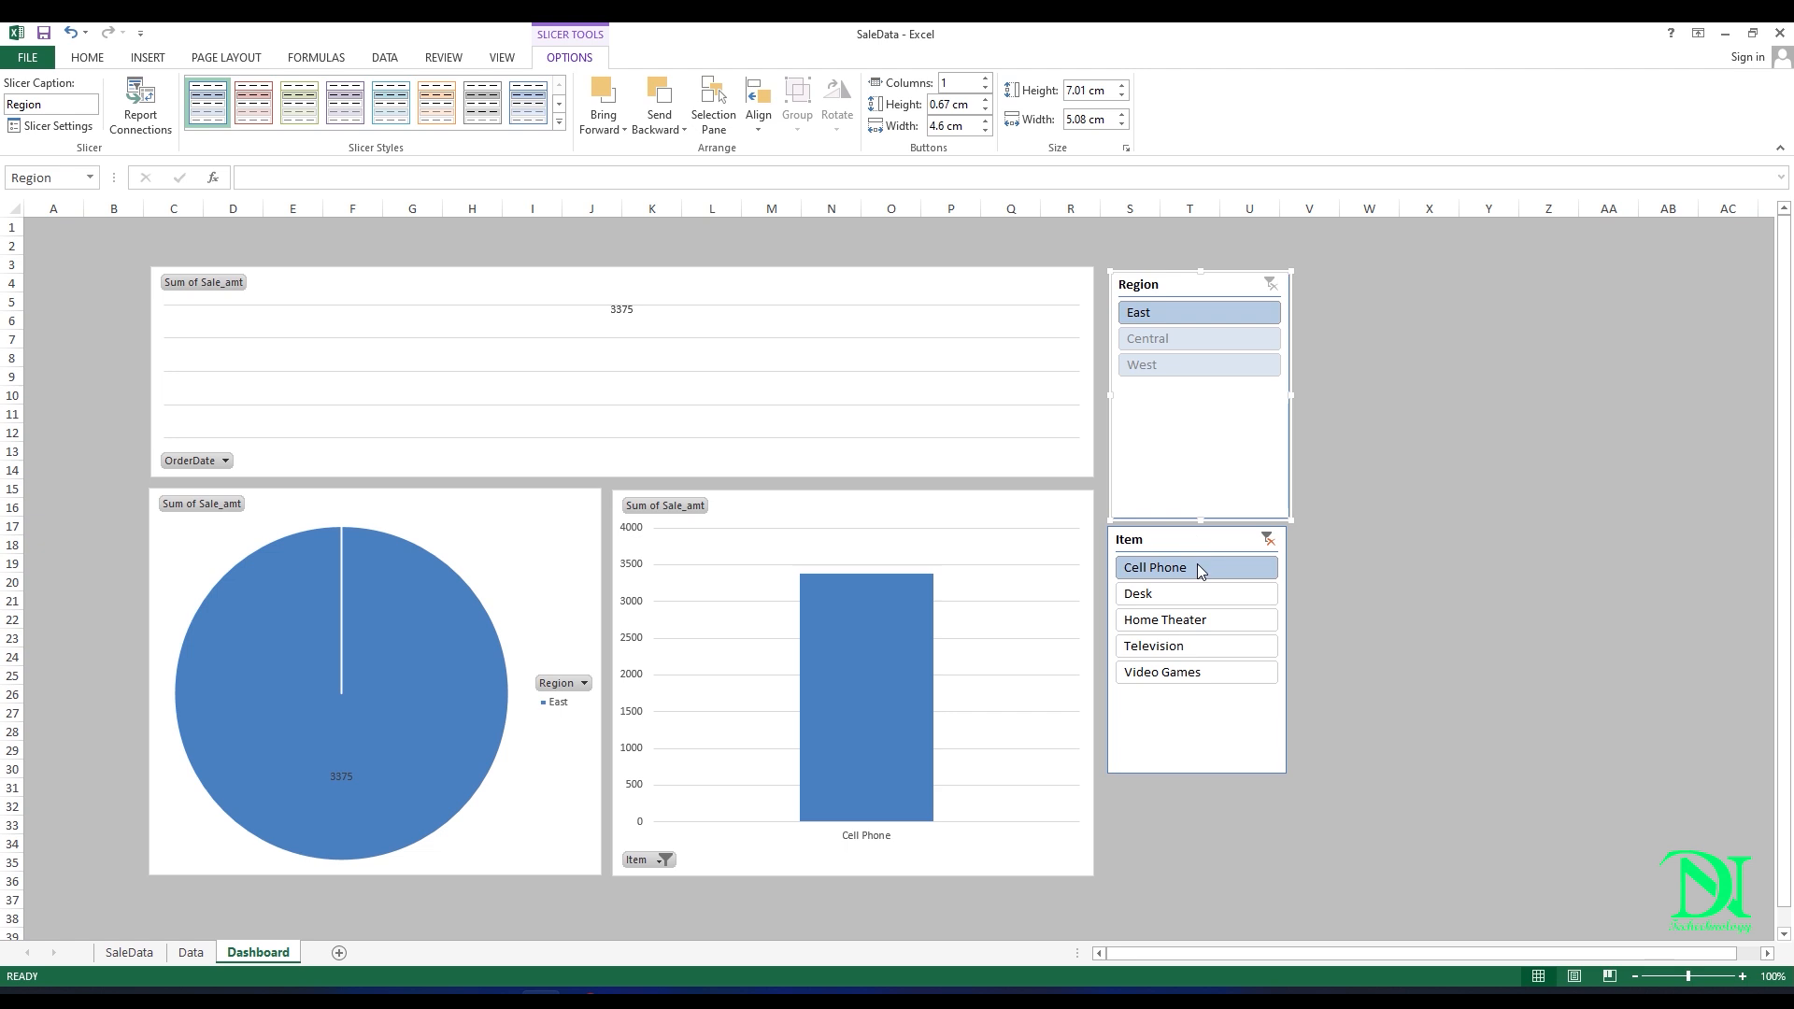
click(1174, 589)
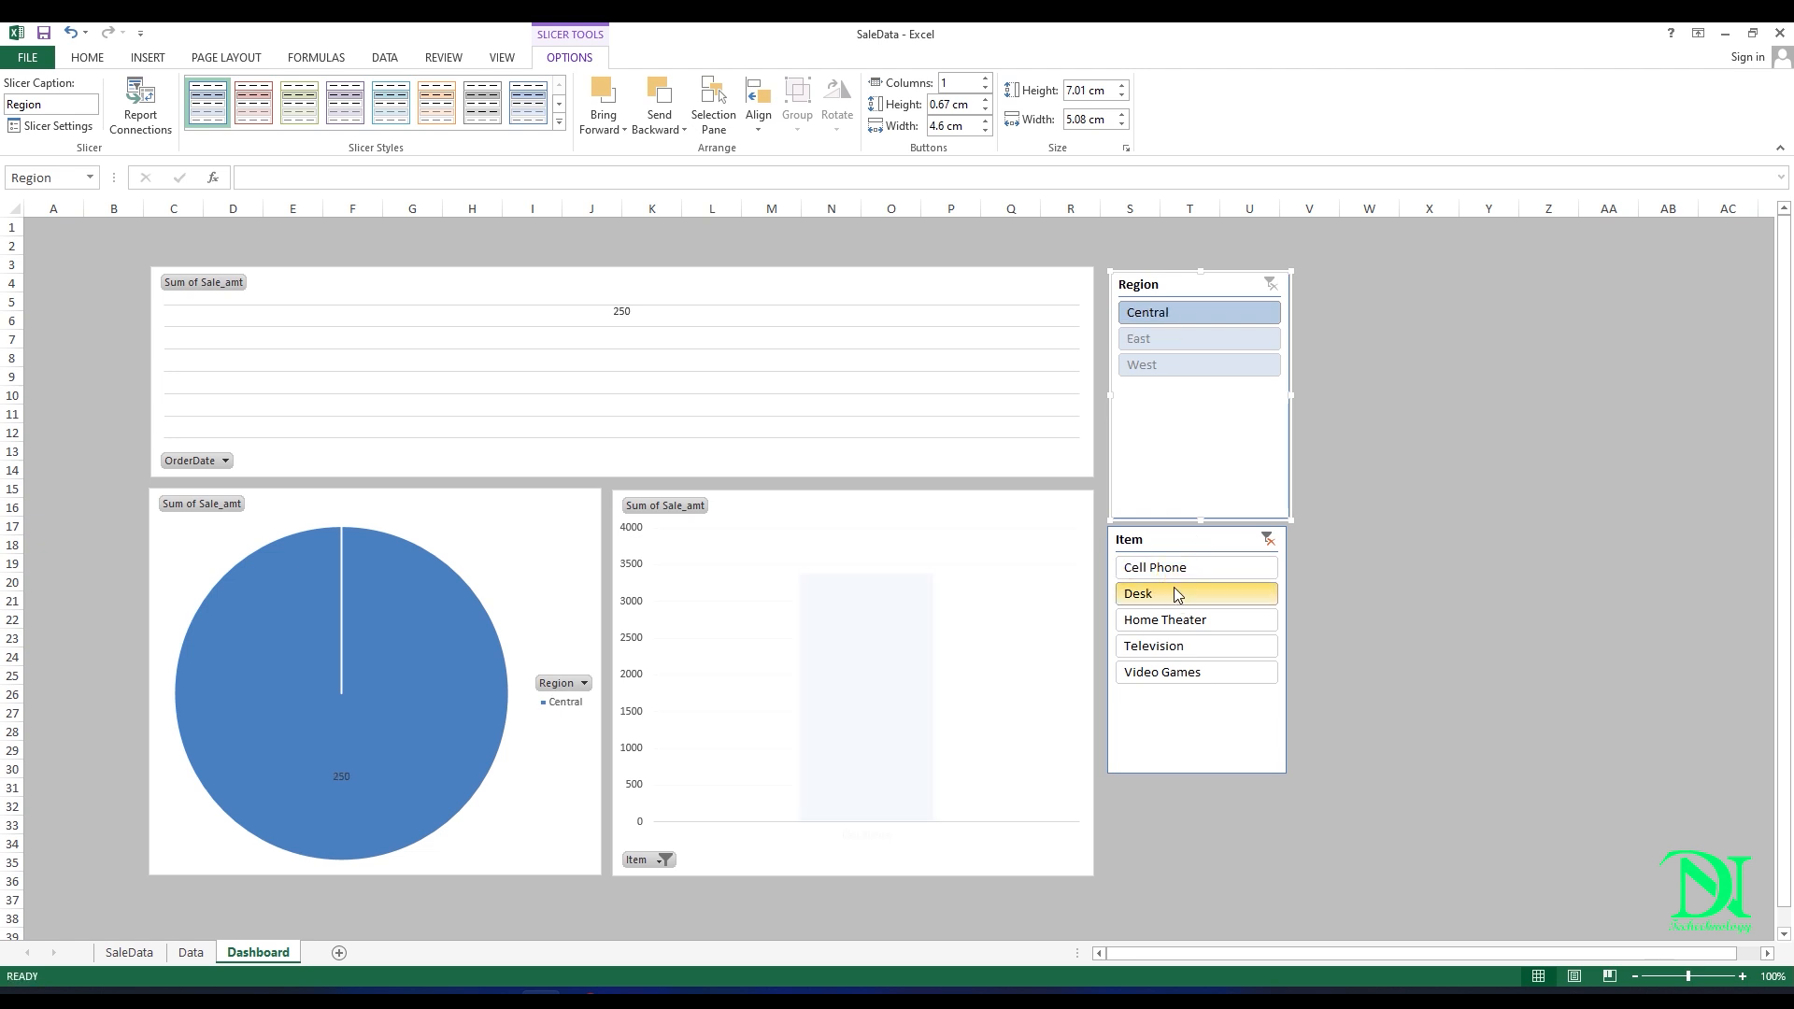
click(1173, 621)
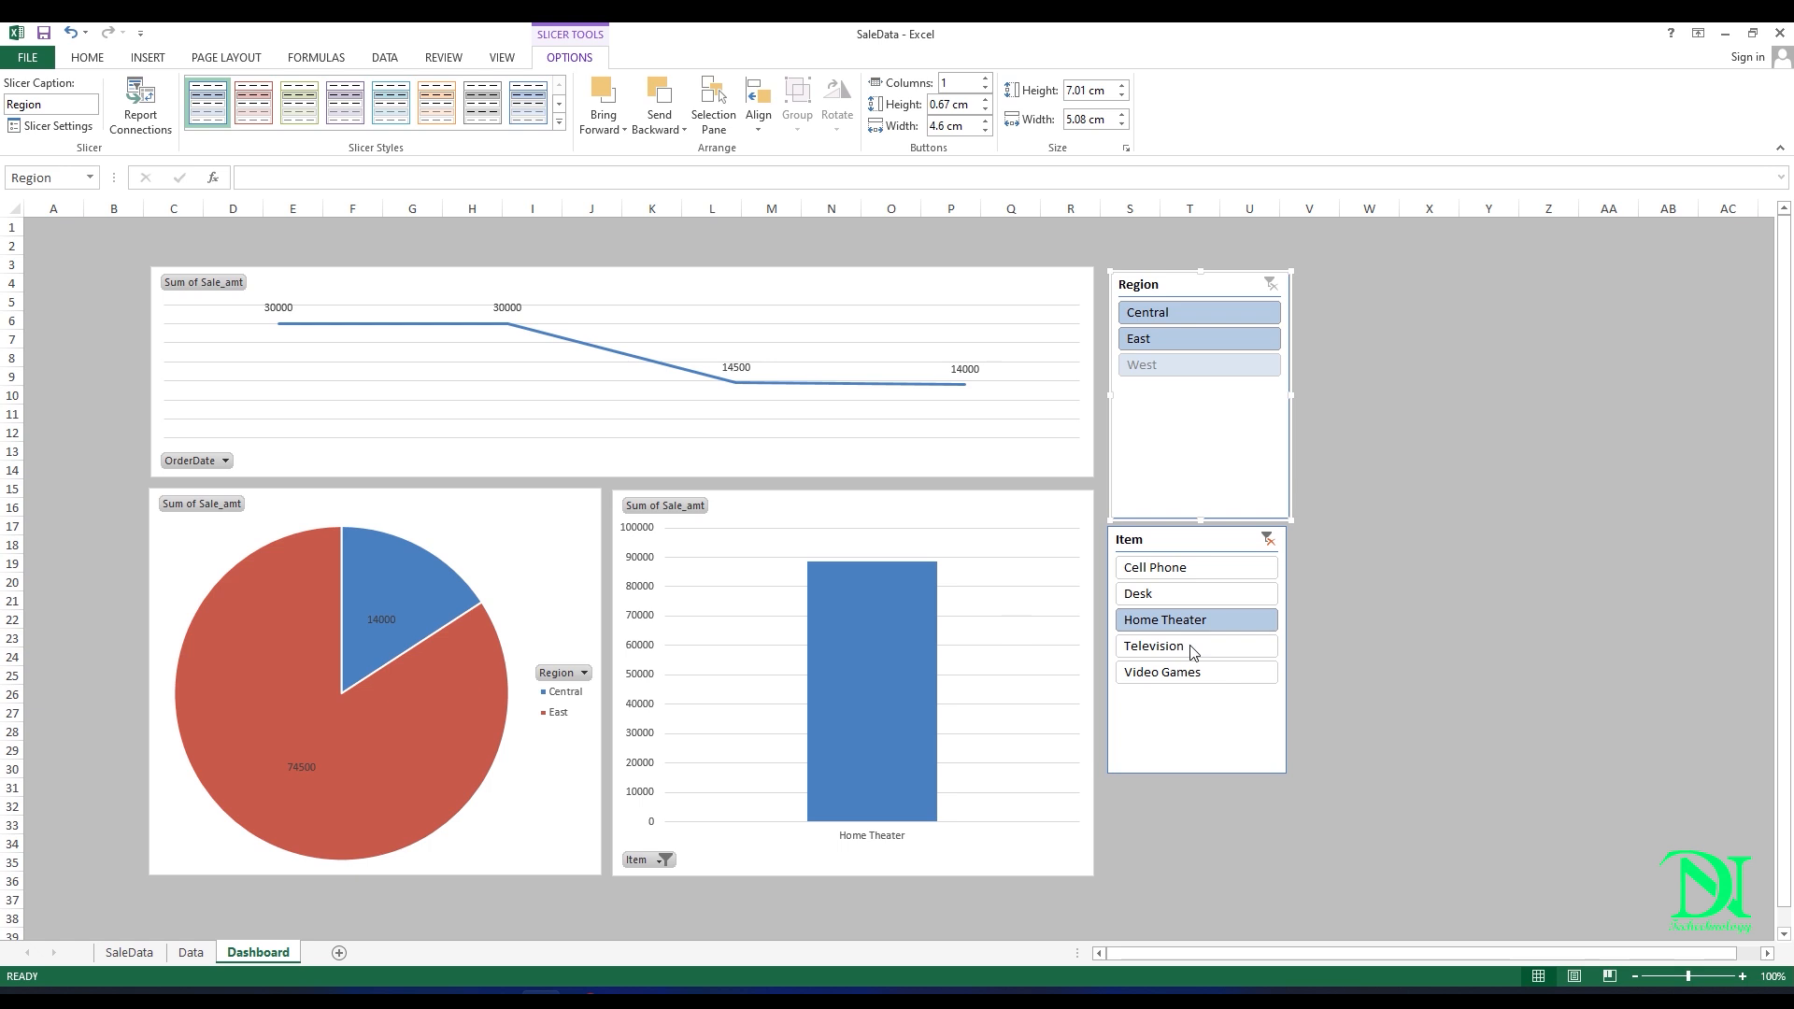
click(1185, 648)
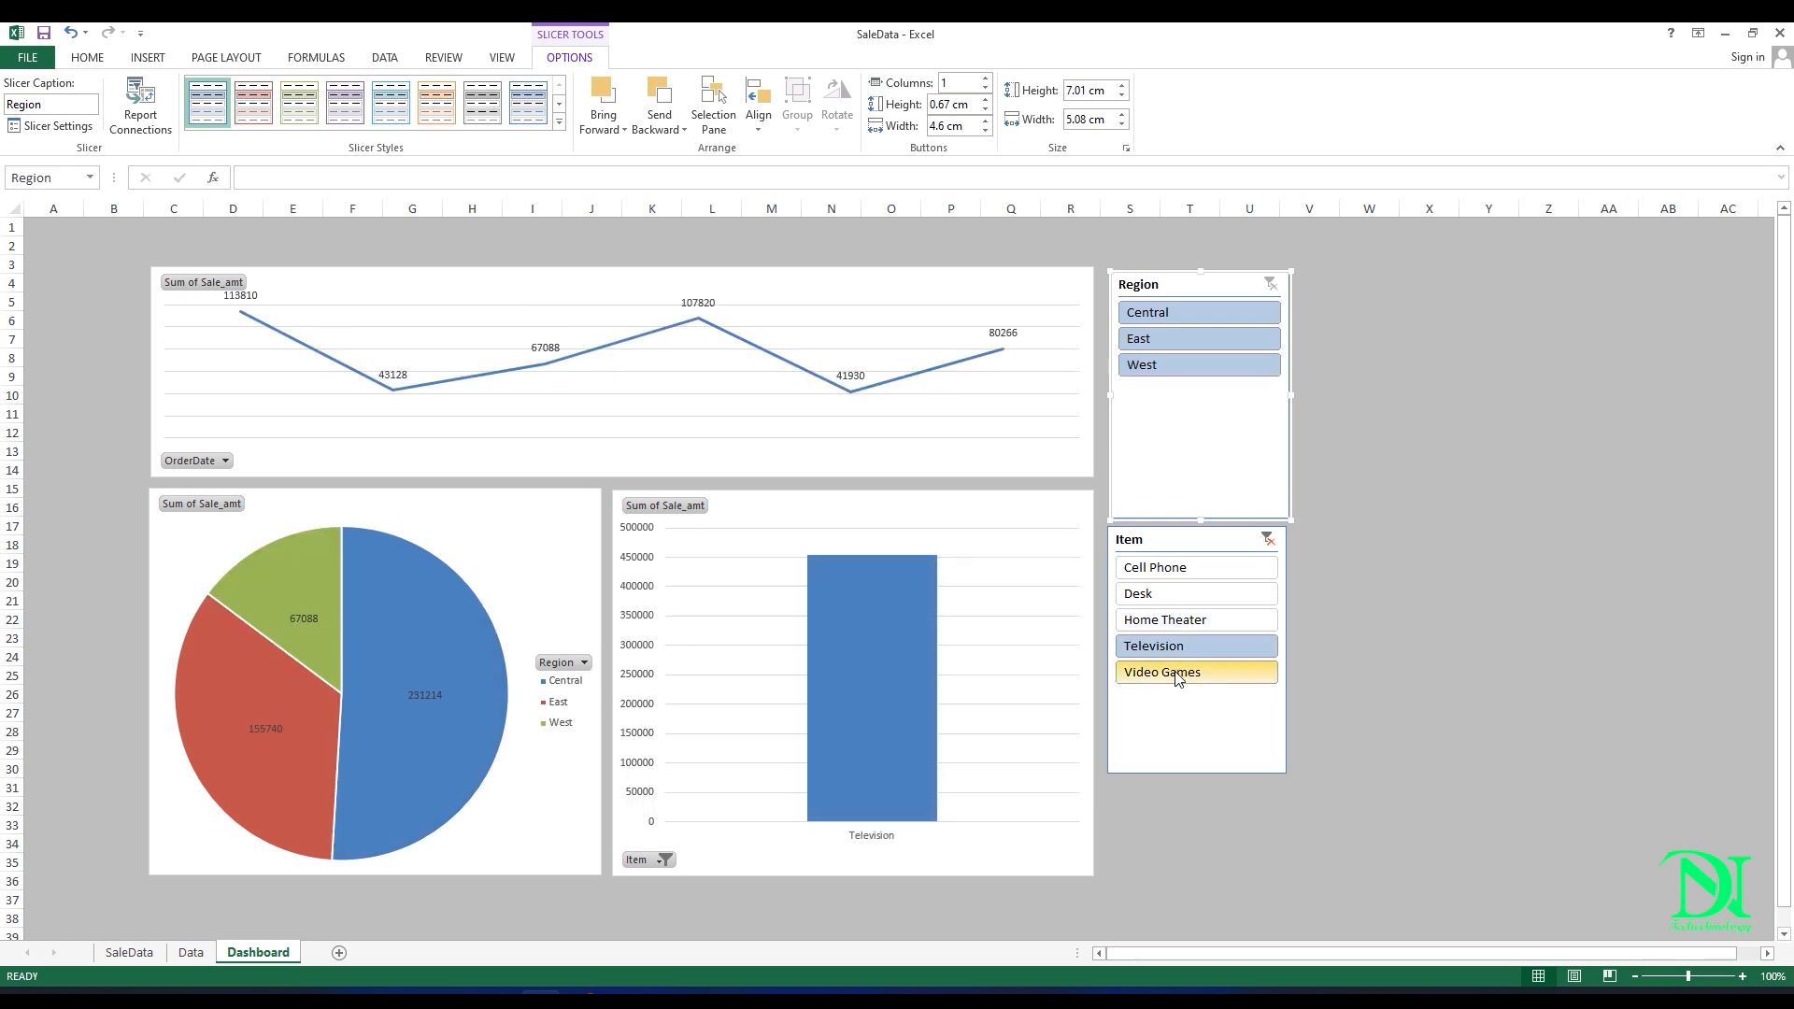
click(1177, 675)
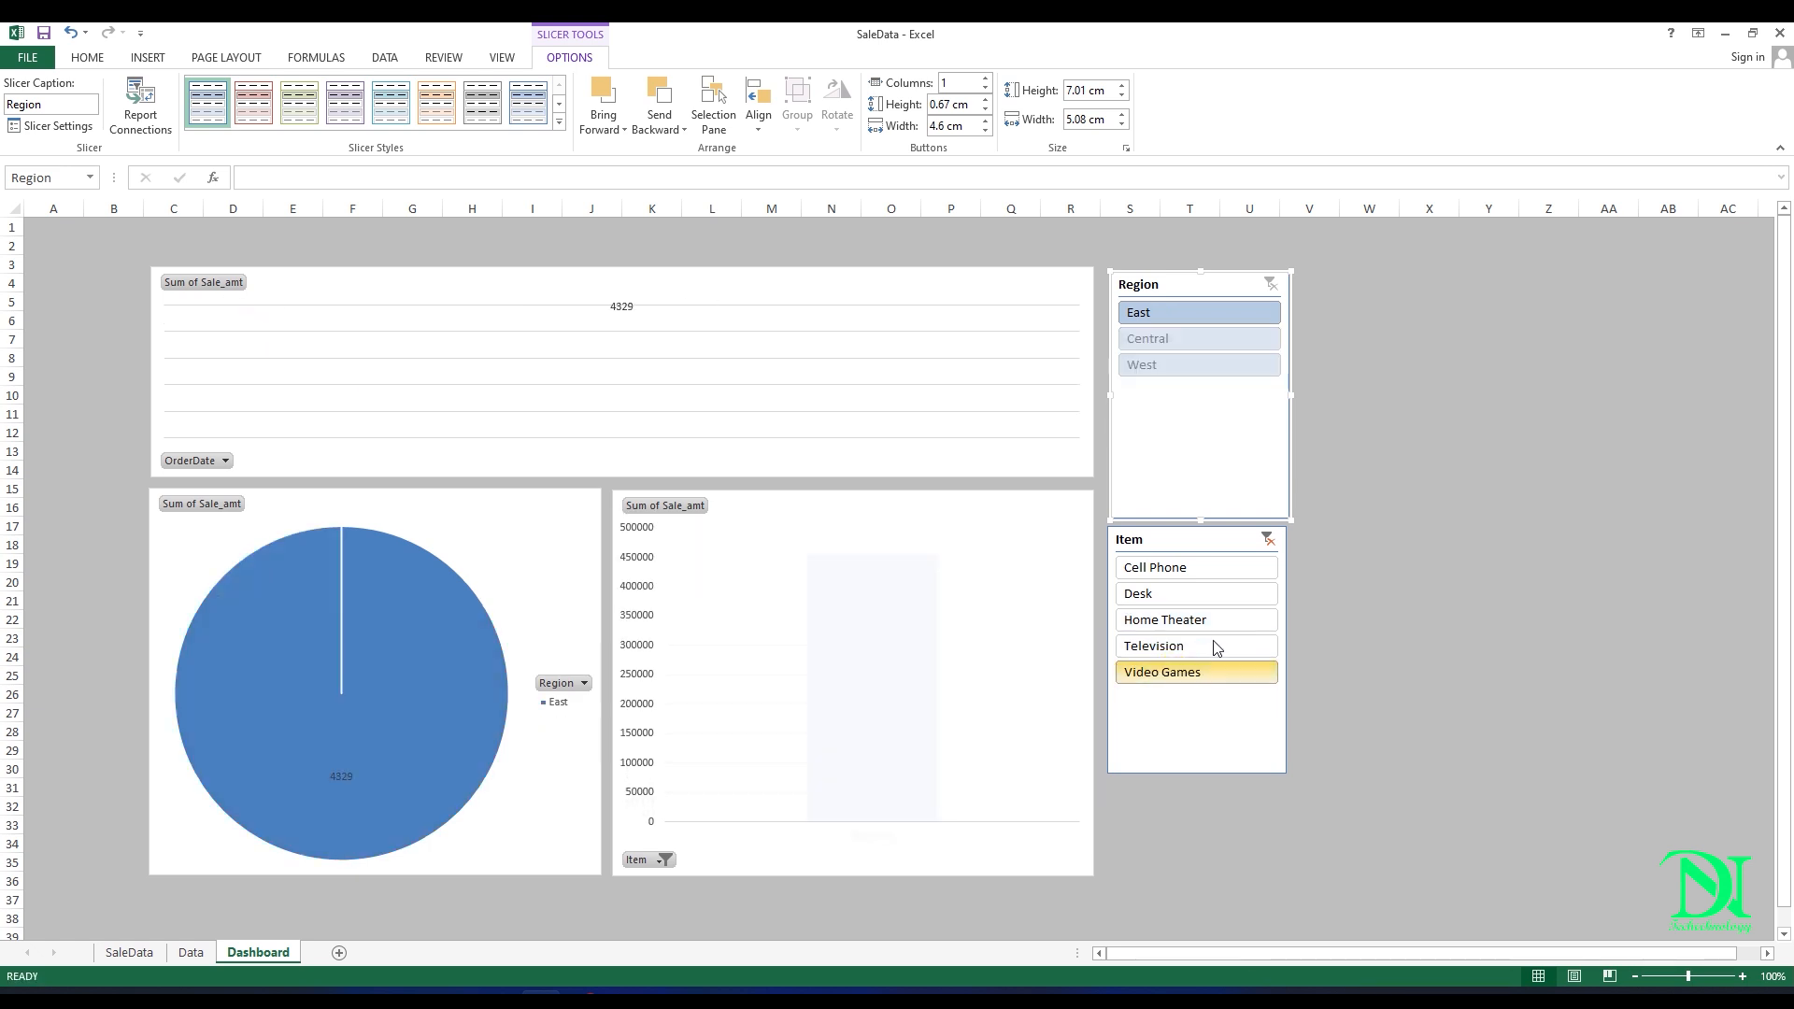
click(1268, 541)
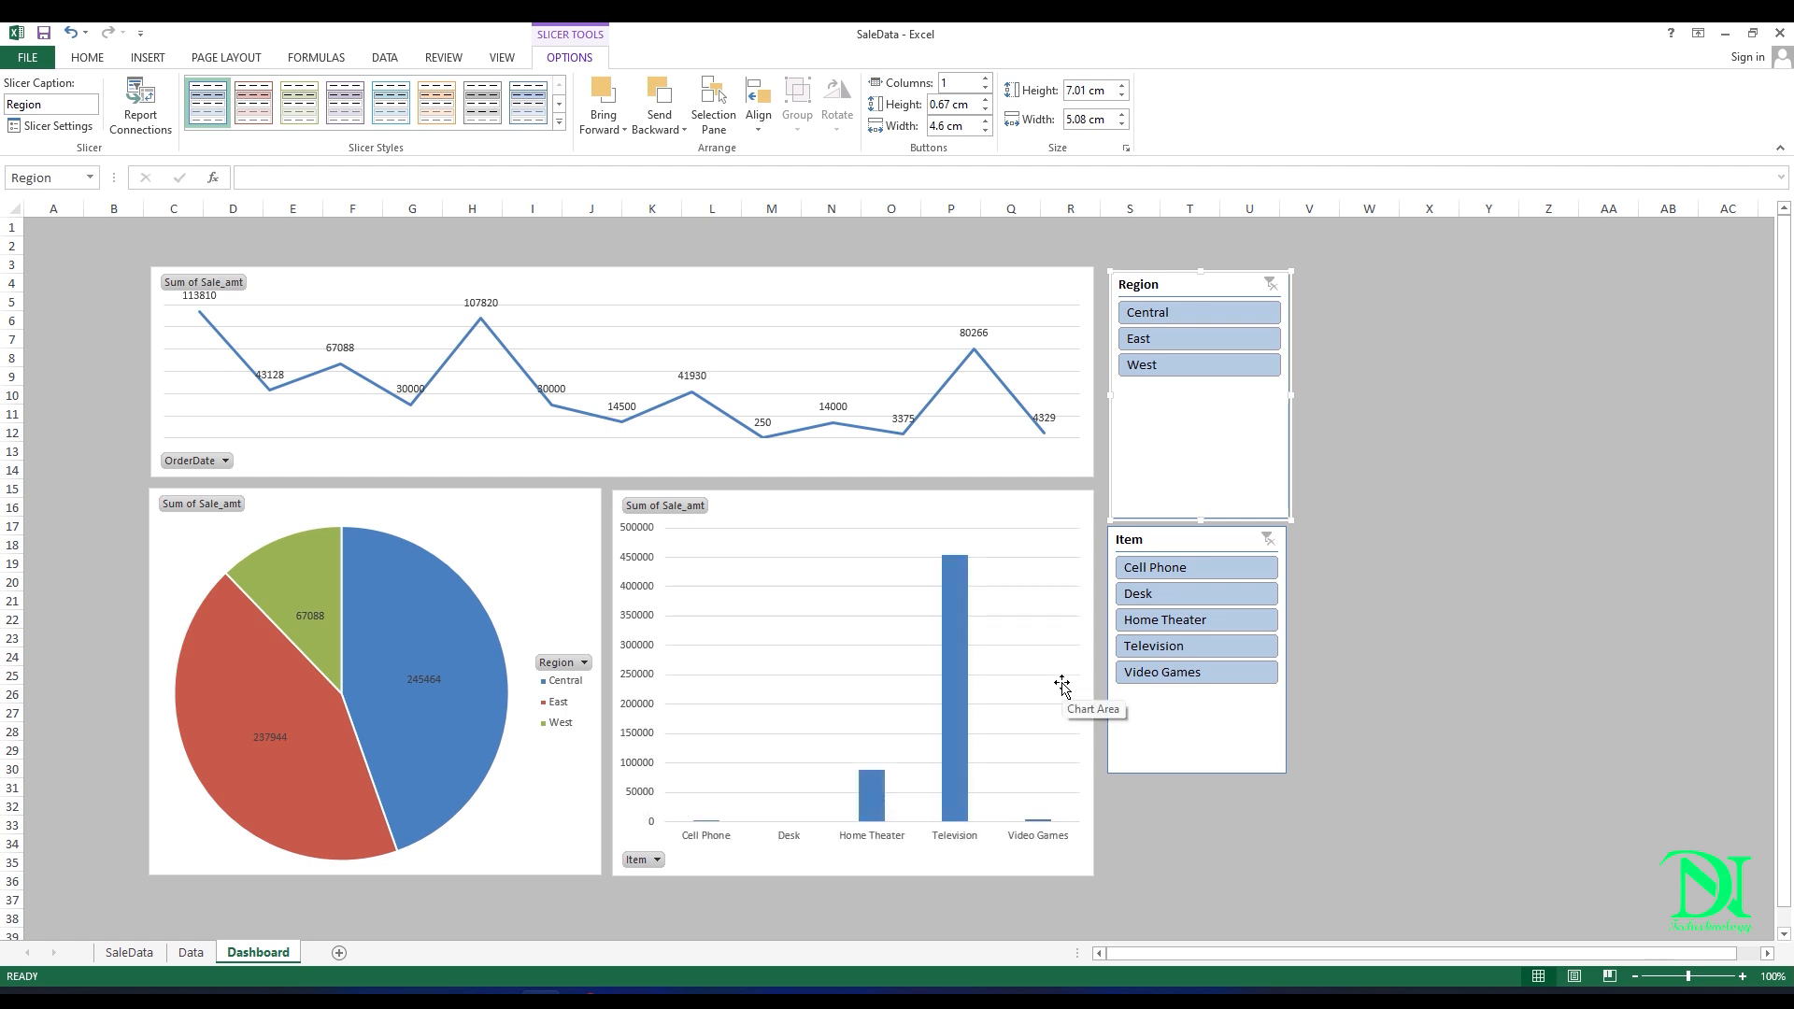